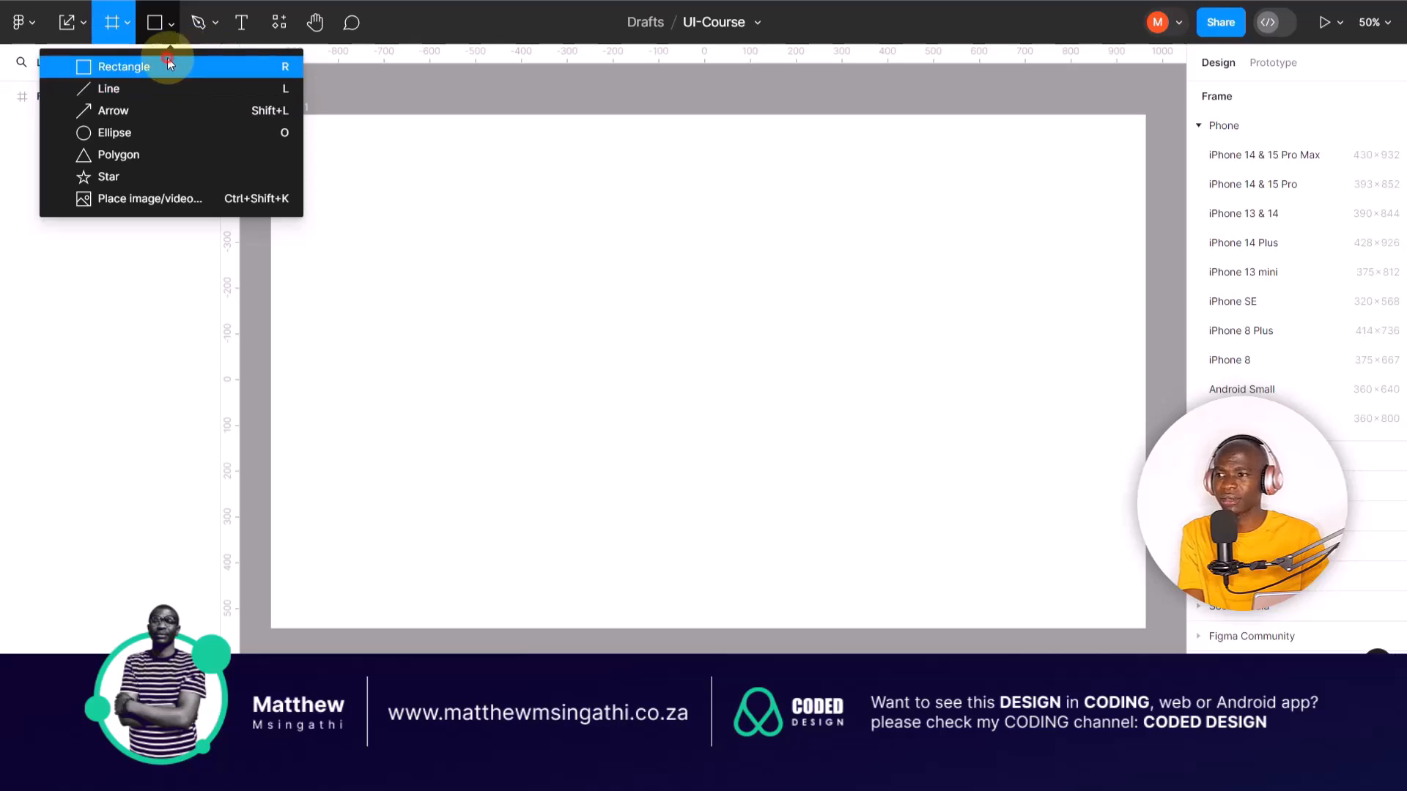
Draw a rectangle about 1032 × 848 inside the frame and round its corners to about 59.5.
left_click_drag(326, 172, 799, 562)
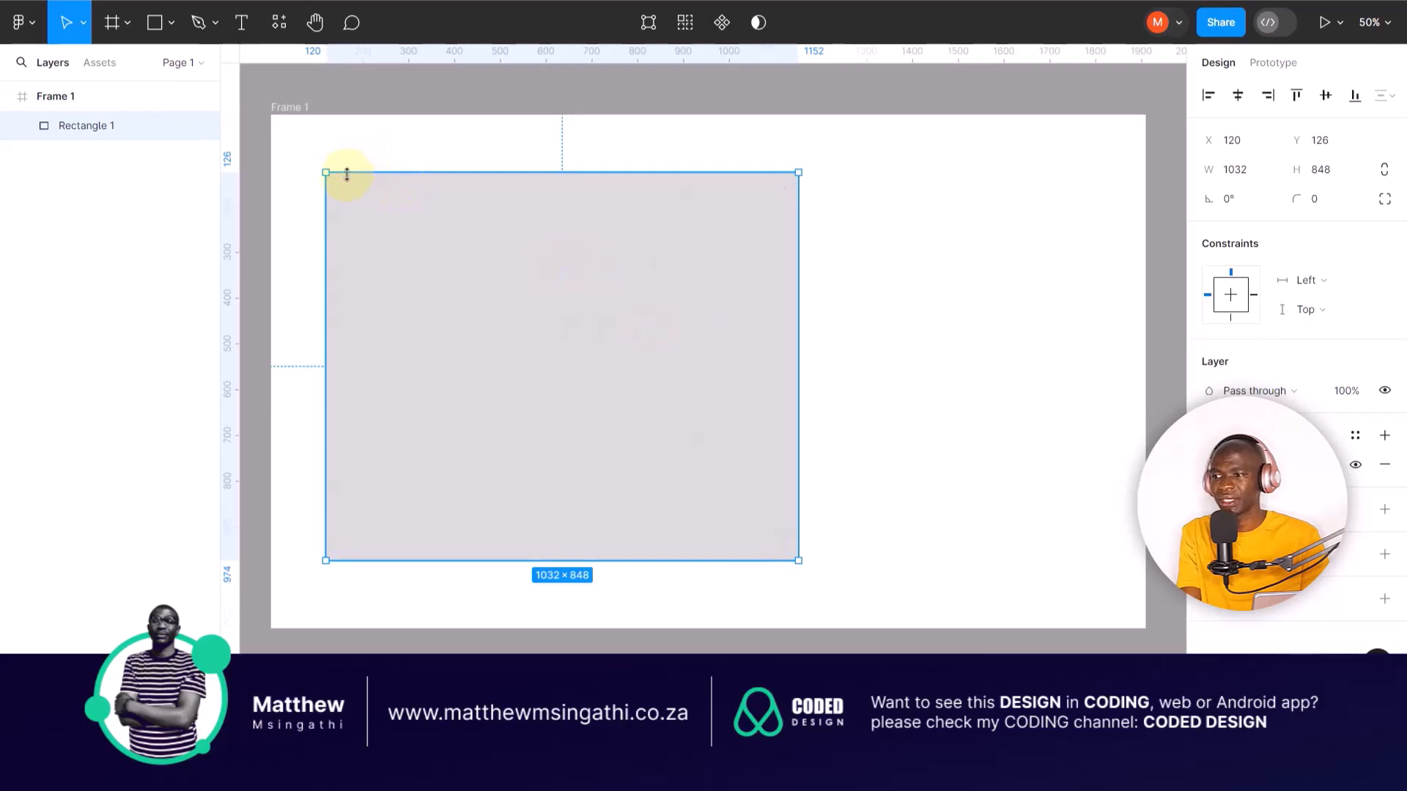
left_click_drag(340, 186, 343, 217)
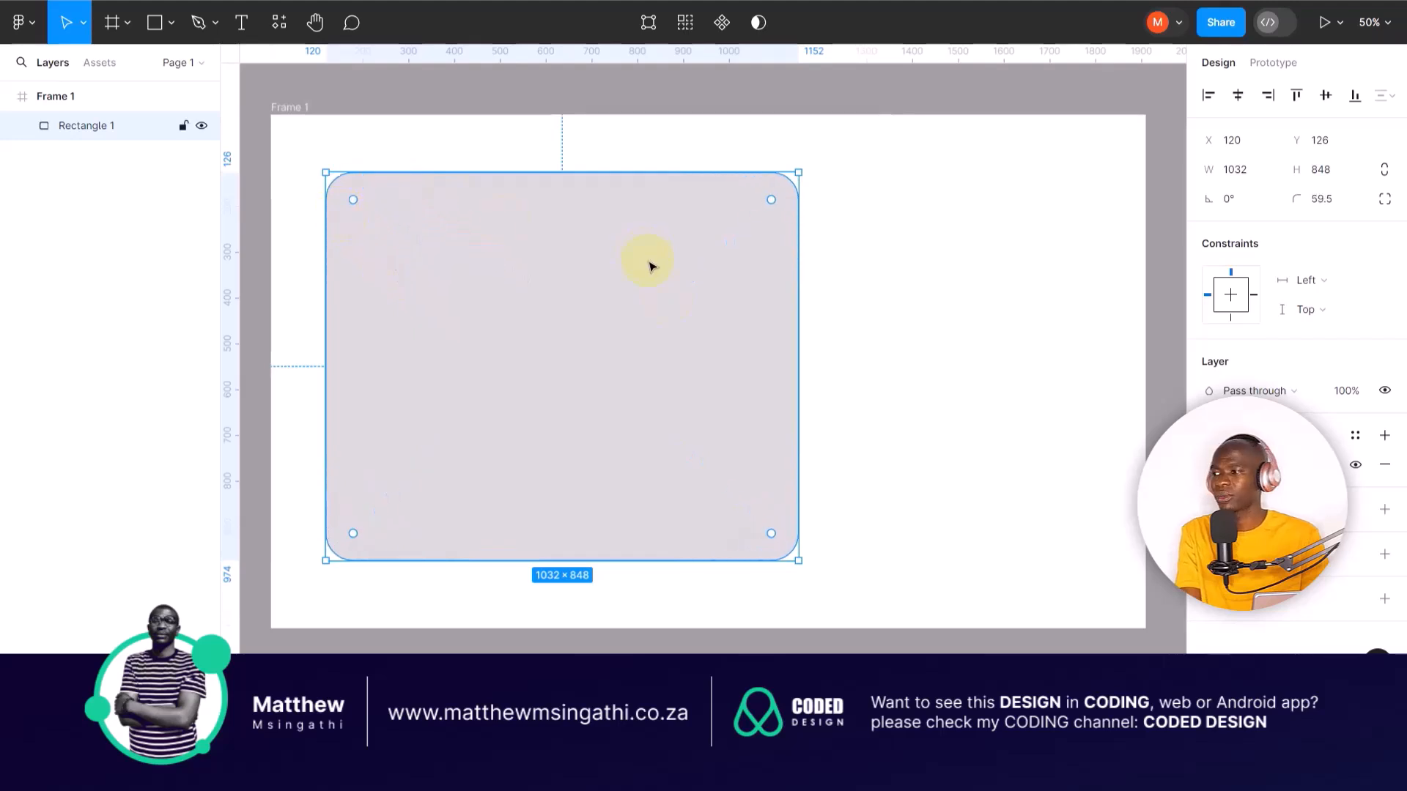
left_click(933, 346)
Fill the rounded rectangle with the solid dark red A11515.
left_click(760, 306)
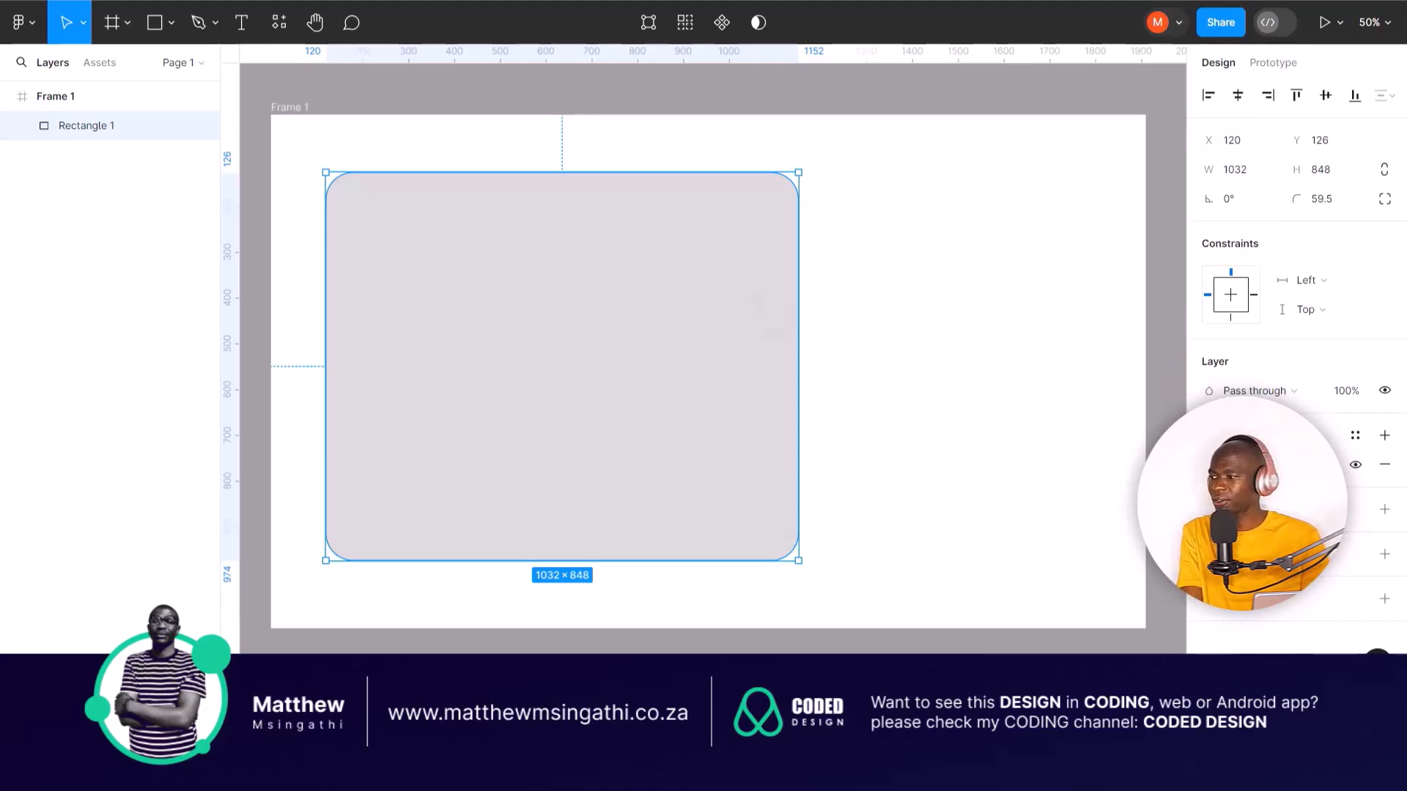
left_click(1209, 465)
left_click(1159, 306)
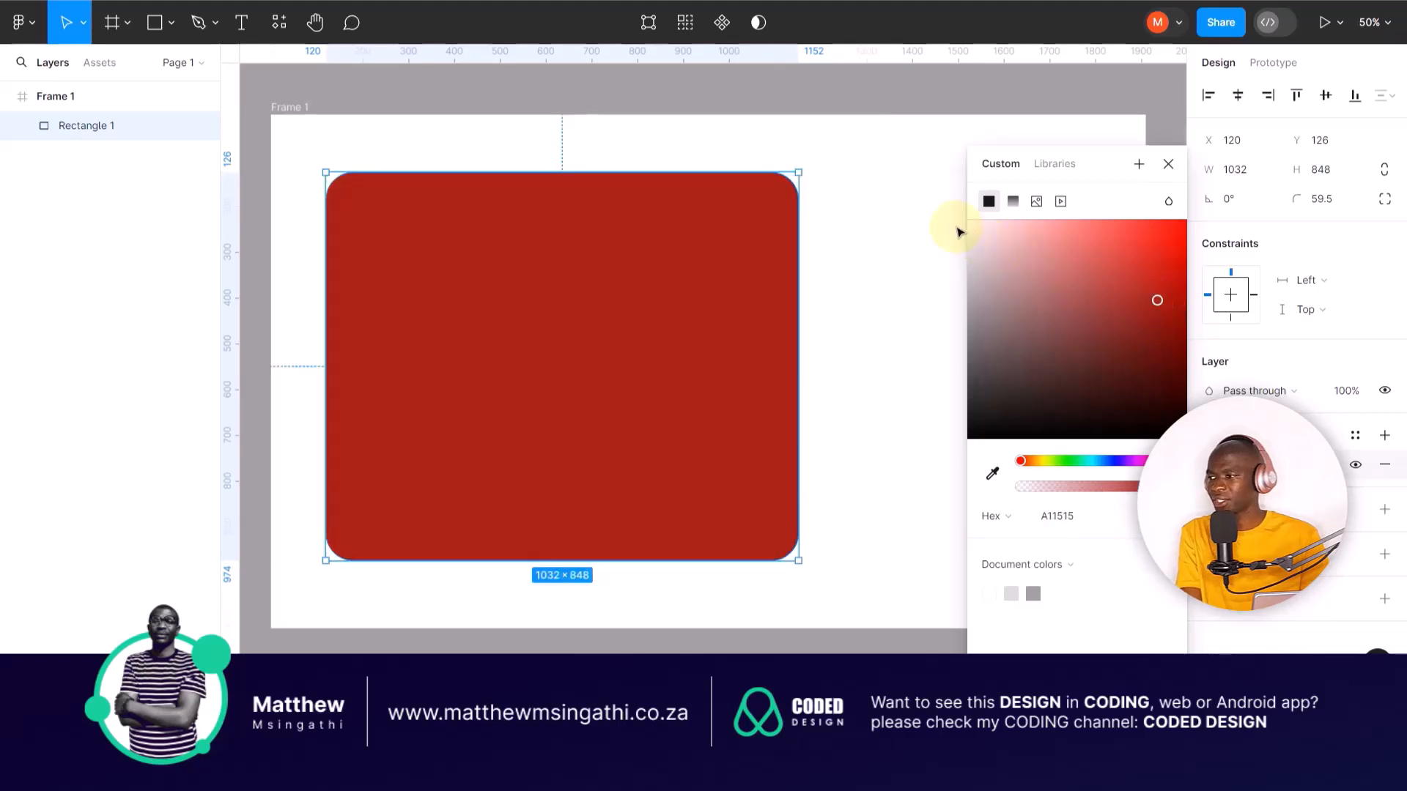
left_click(957, 229)
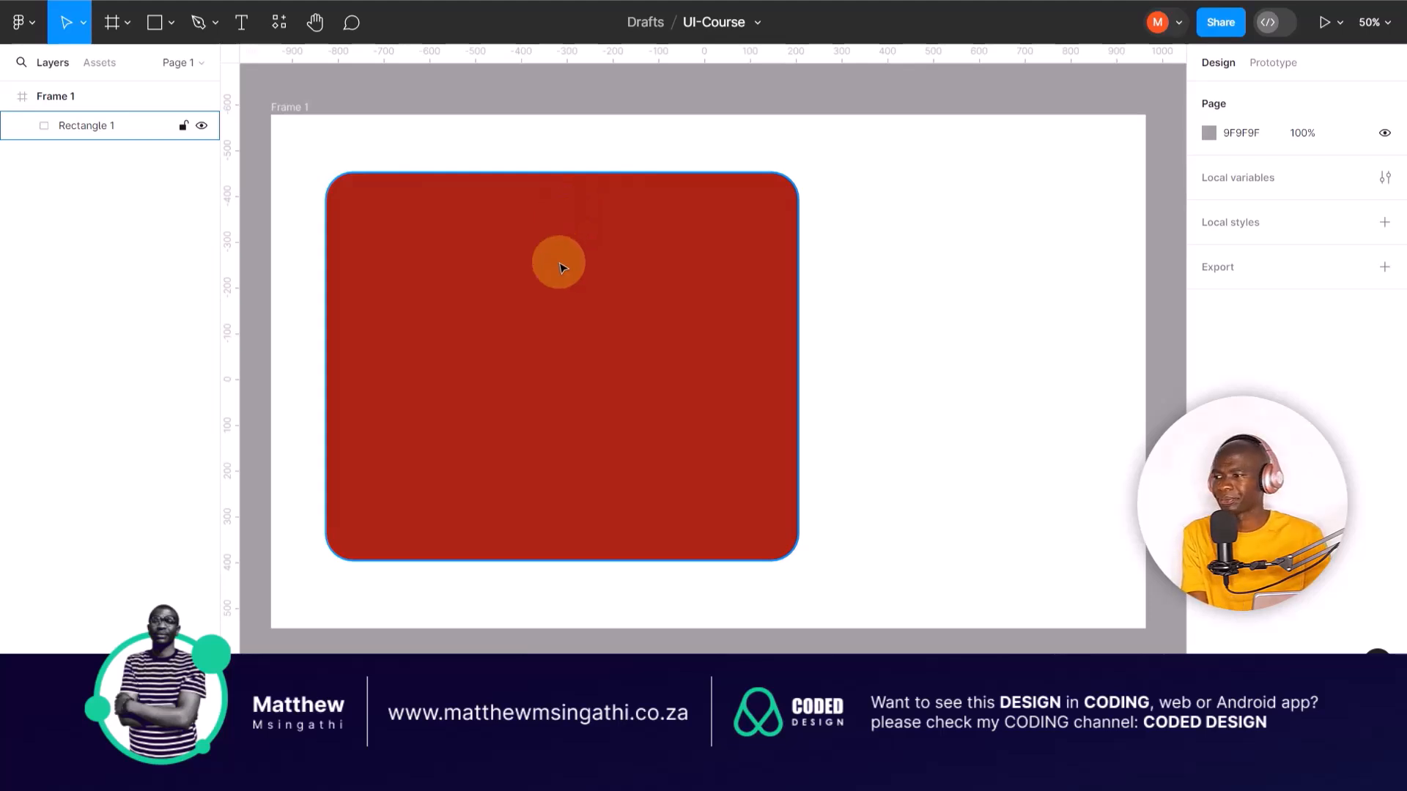
Examine the red rectangle and its rounded corners close up and from far out on the canvas.
scroll(563, 267, "up", 5)
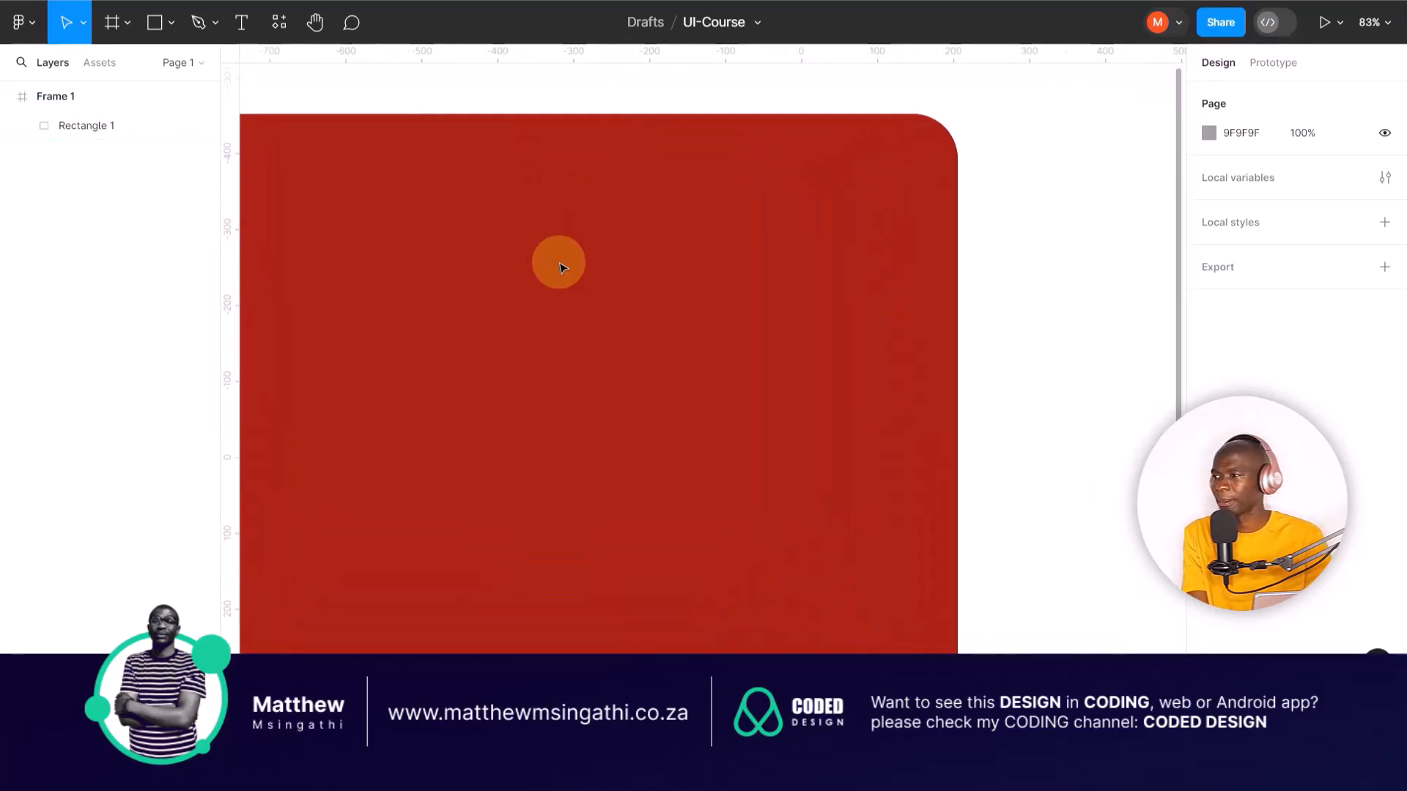
scroll(561, 266, "down", 5)
left_click(647, 275)
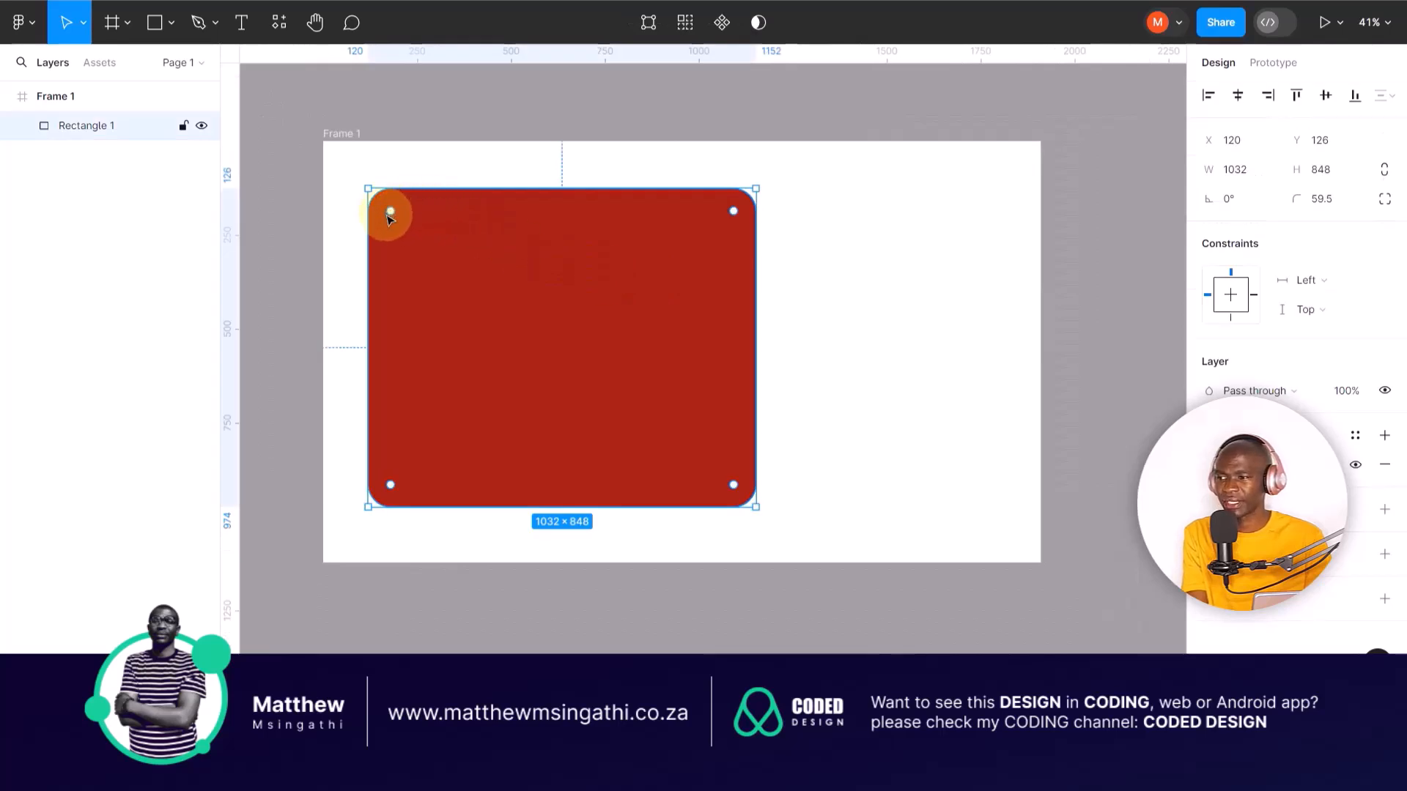
scroll(389, 218, "up", 5)
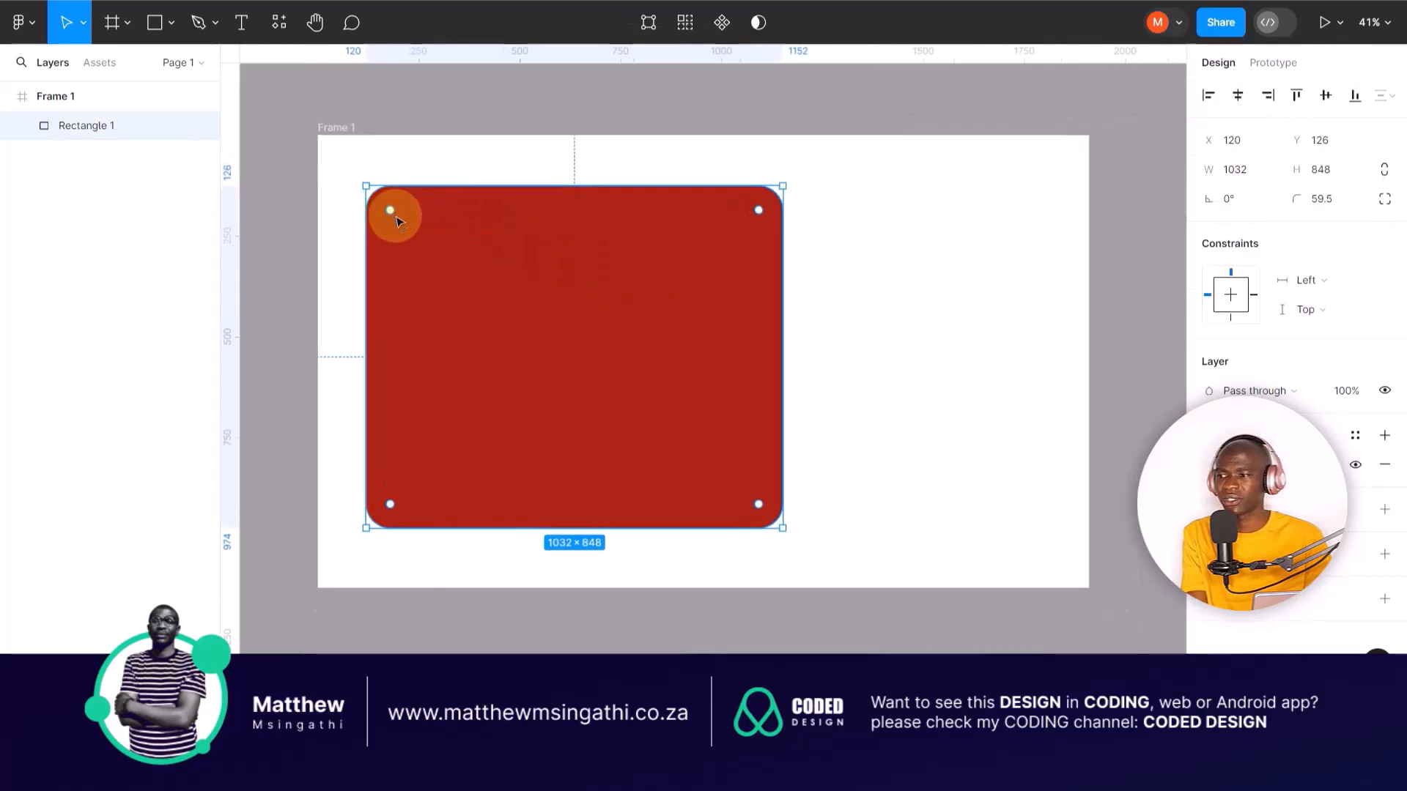
scroll(396, 220, "up", 3)
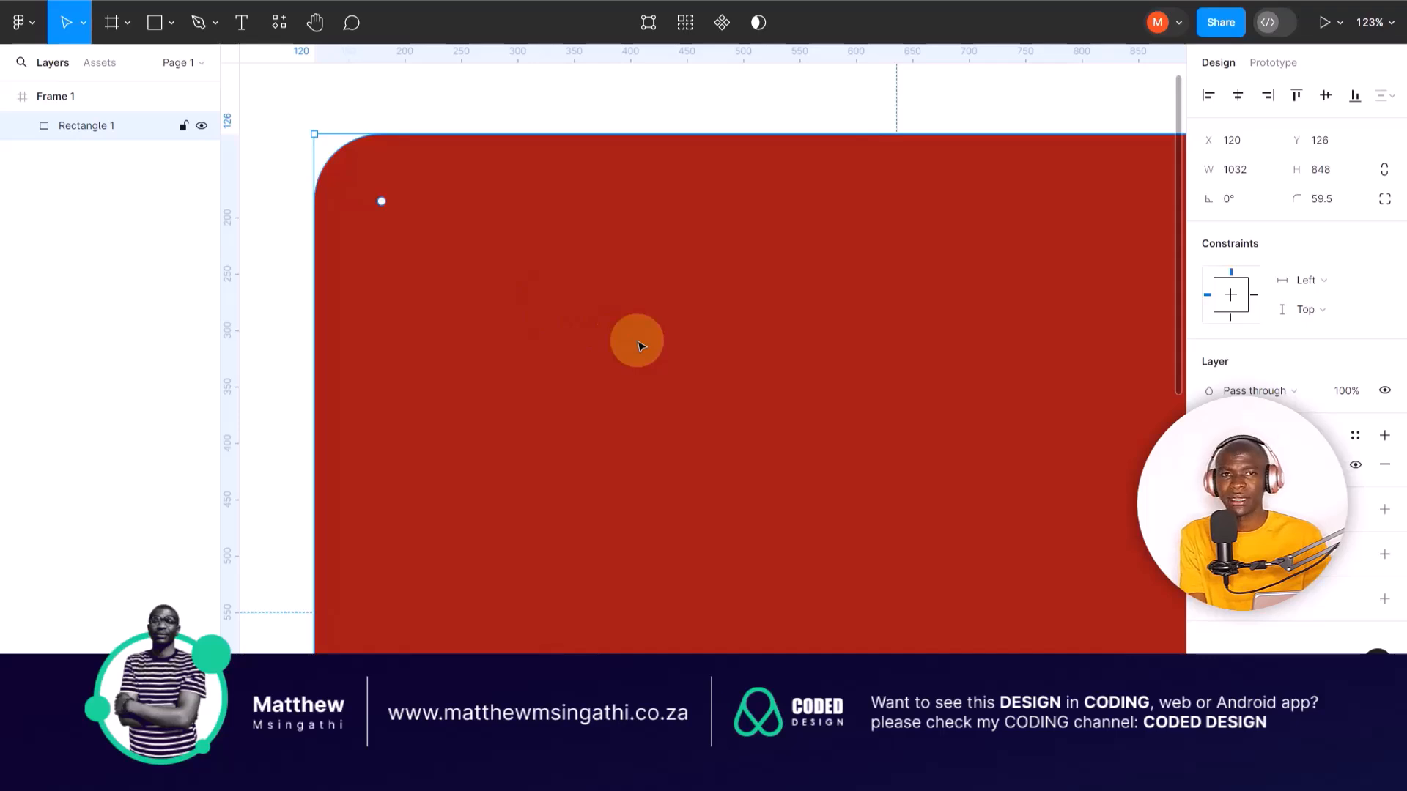
scroll(638, 345, "down", 5)
scroll(638, 344, "down", 8)
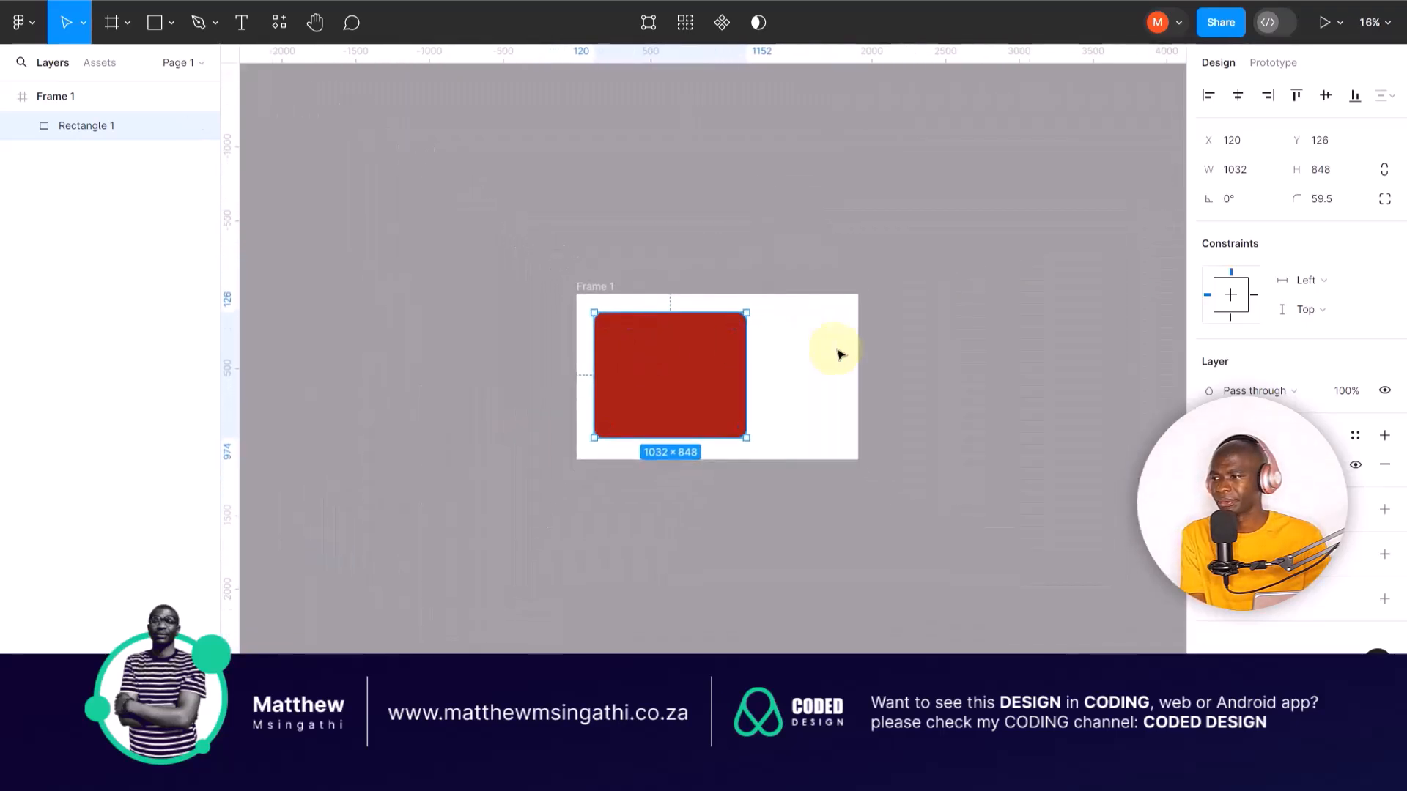
left_click(839, 355)
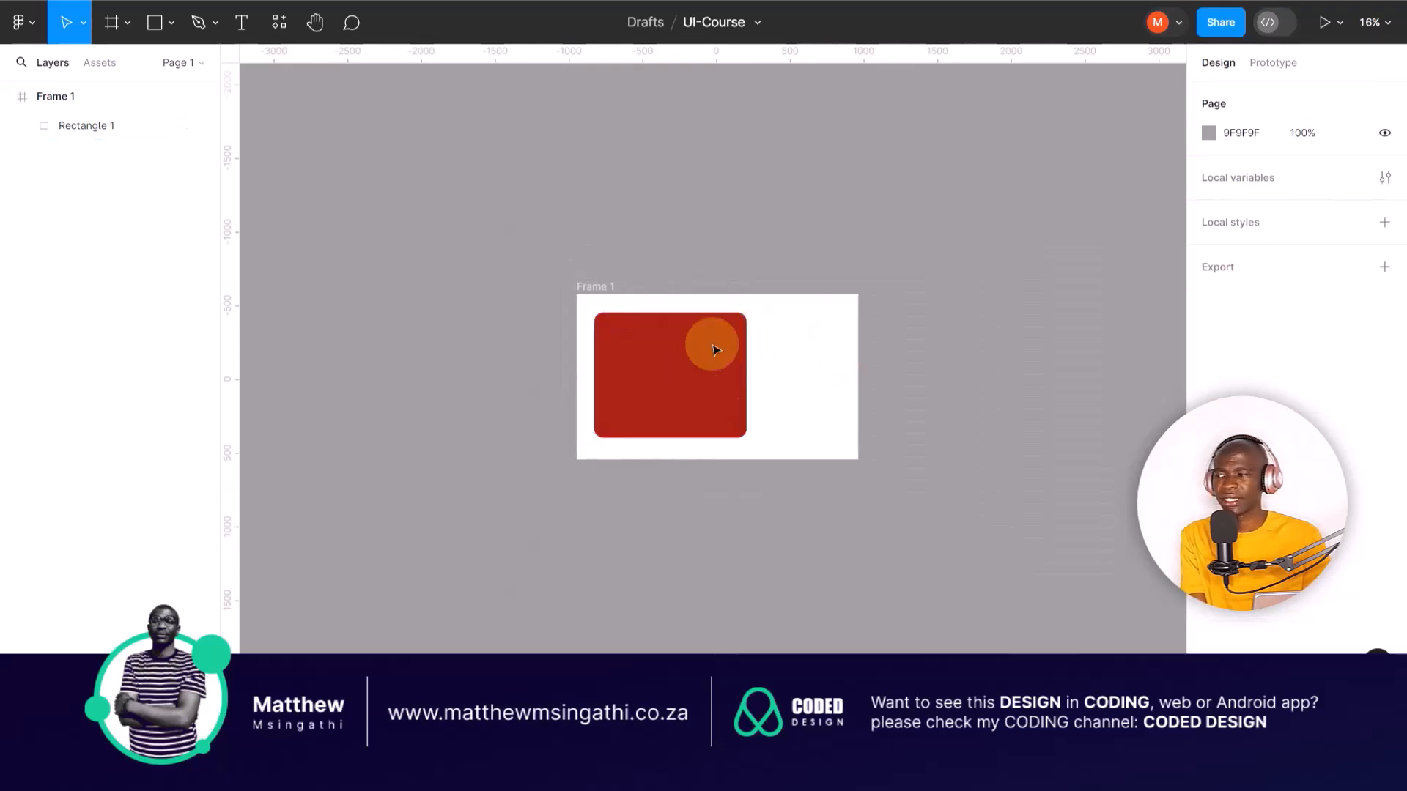
left_click(682, 359)
scroll(684, 359, "down", 2)
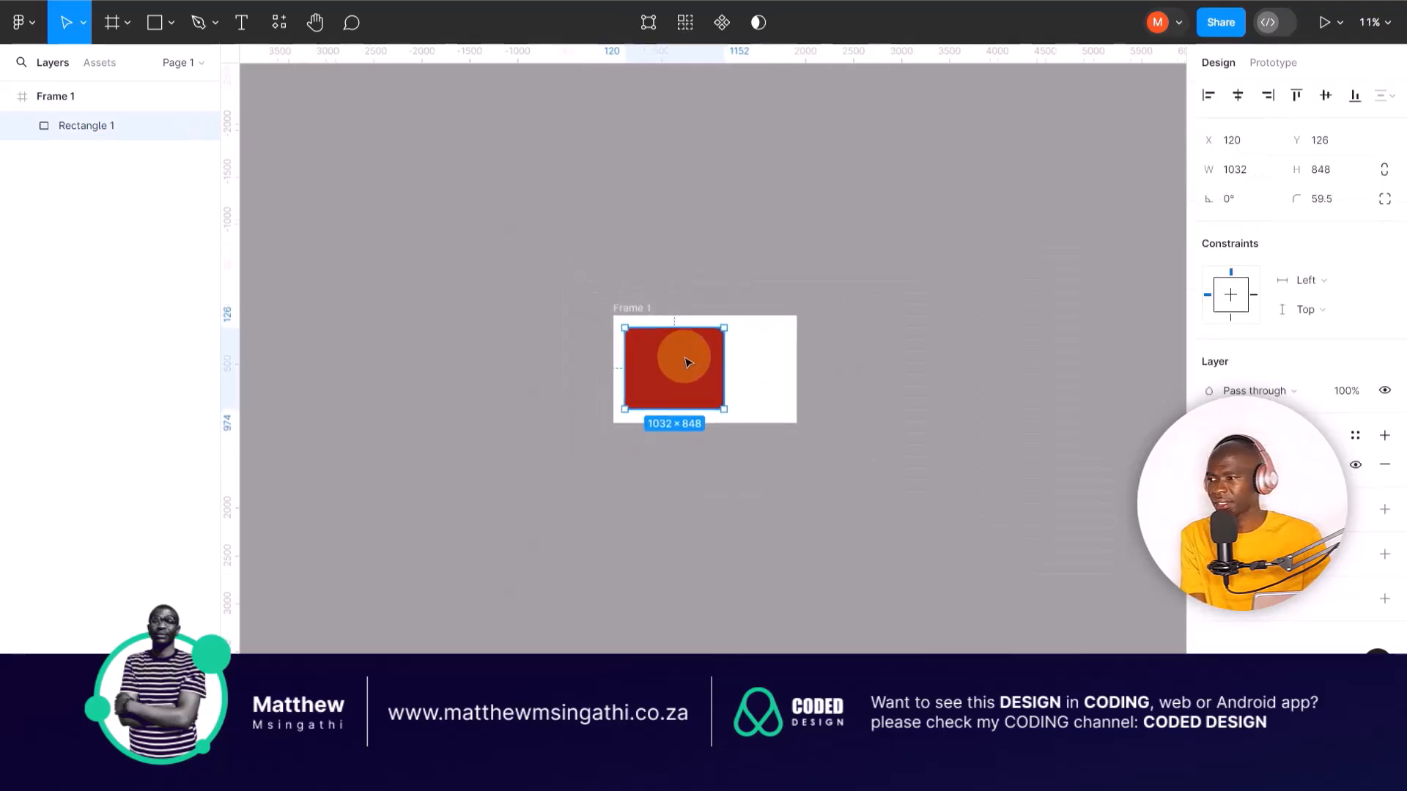
scroll(687, 362, "down", 1)
scroll(687, 362, "down", 3)
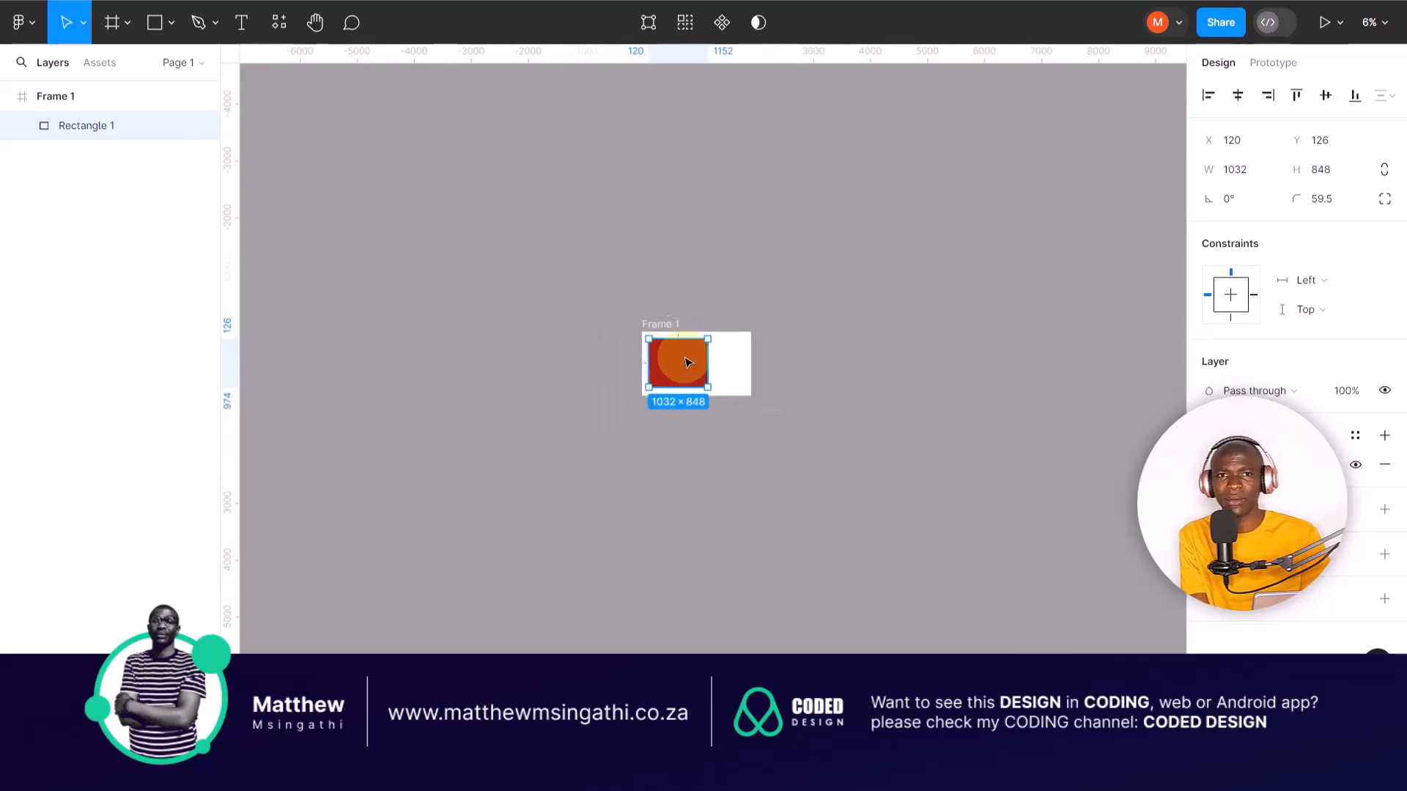
scroll(687, 362, "up", 4)
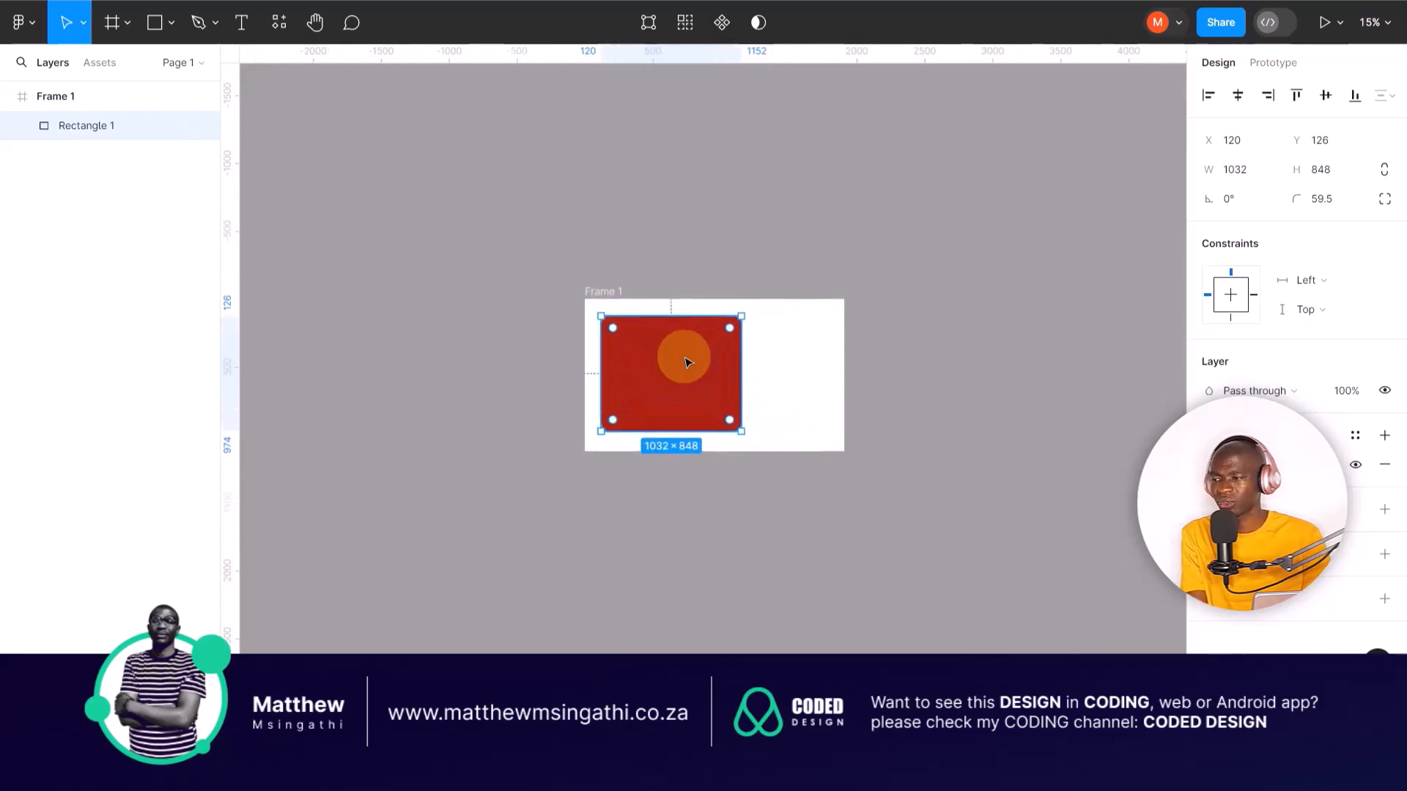
scroll(651, 377, "up", 3)
scroll(657, 380, "up", 3)
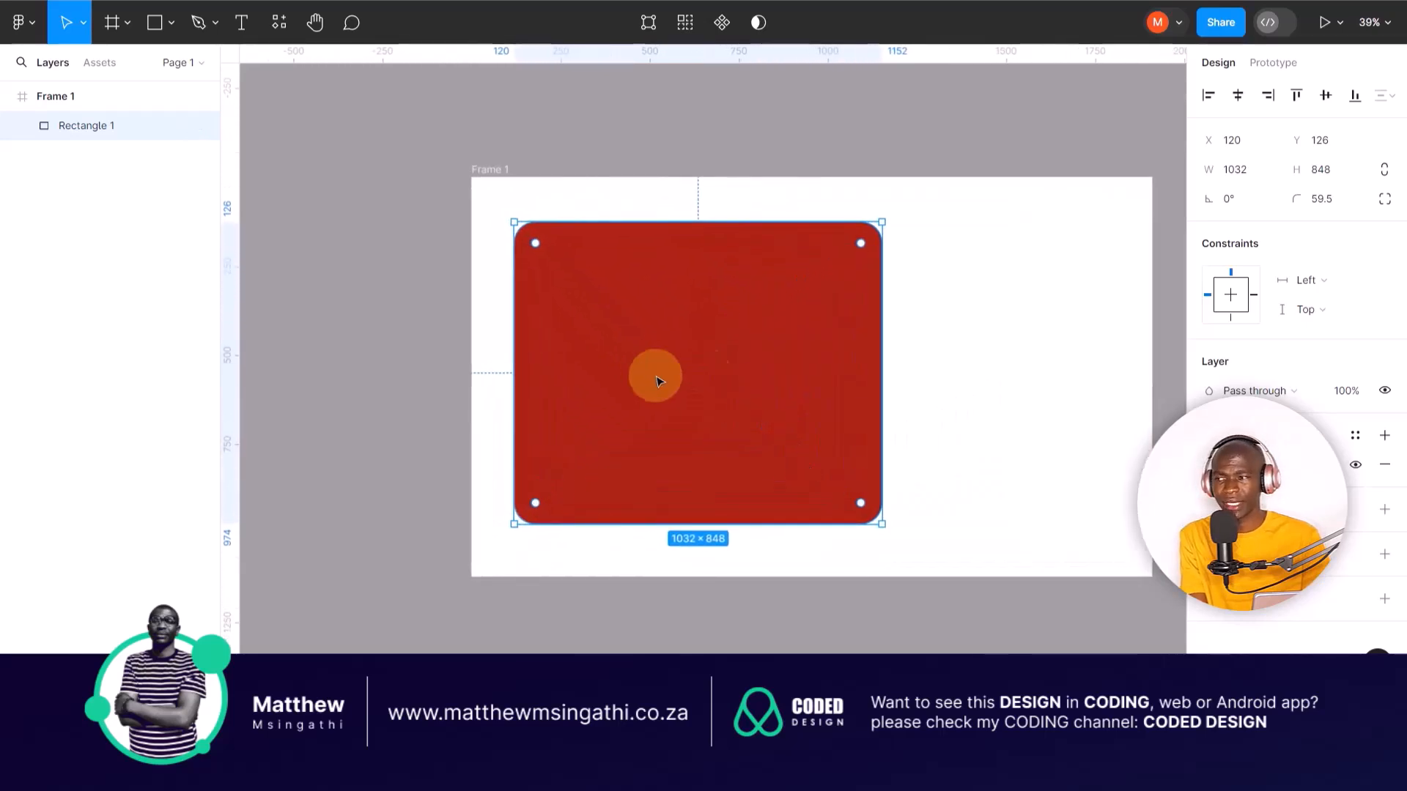
left_click(966, 358)
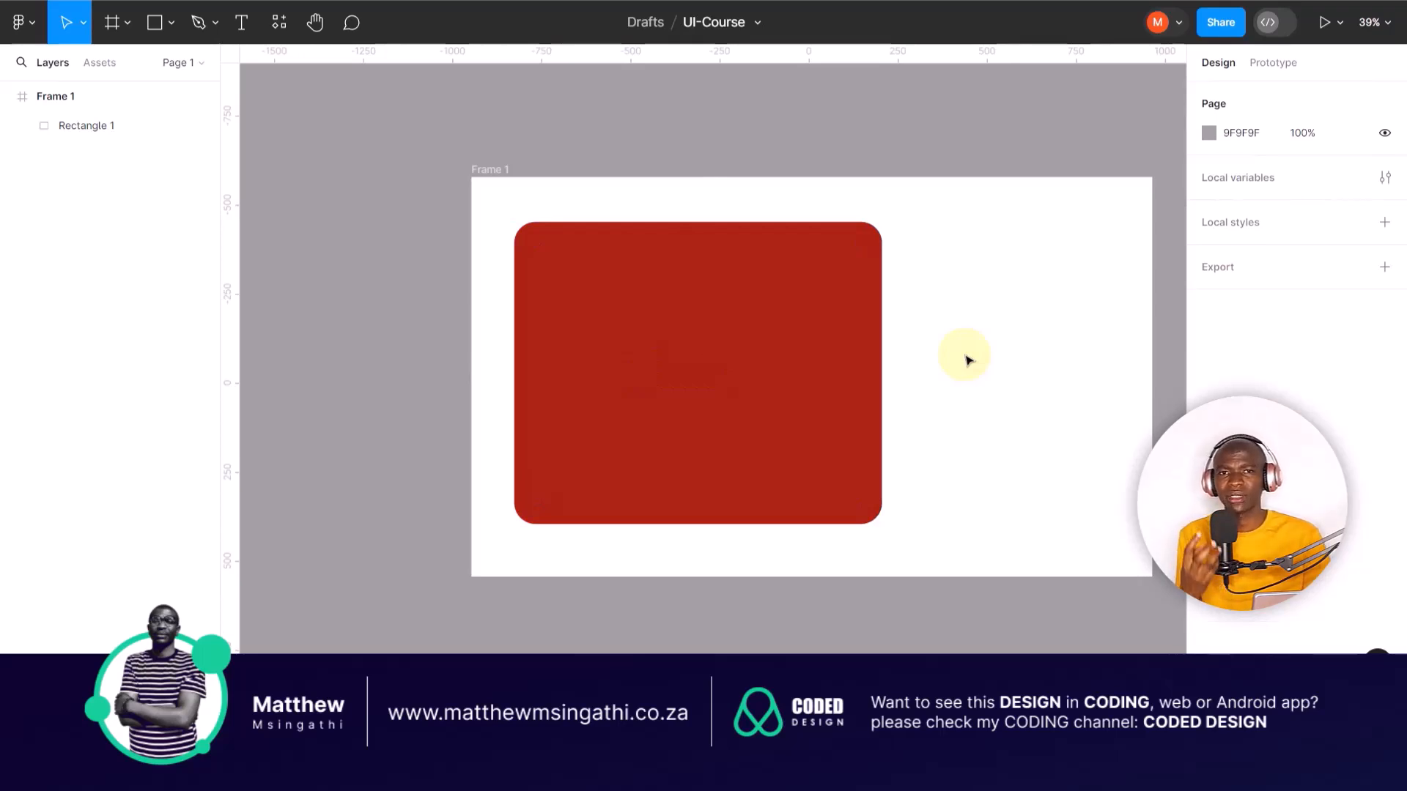
View the red rectangle's prototype settings and return to its design properties.
left_click(735, 308)
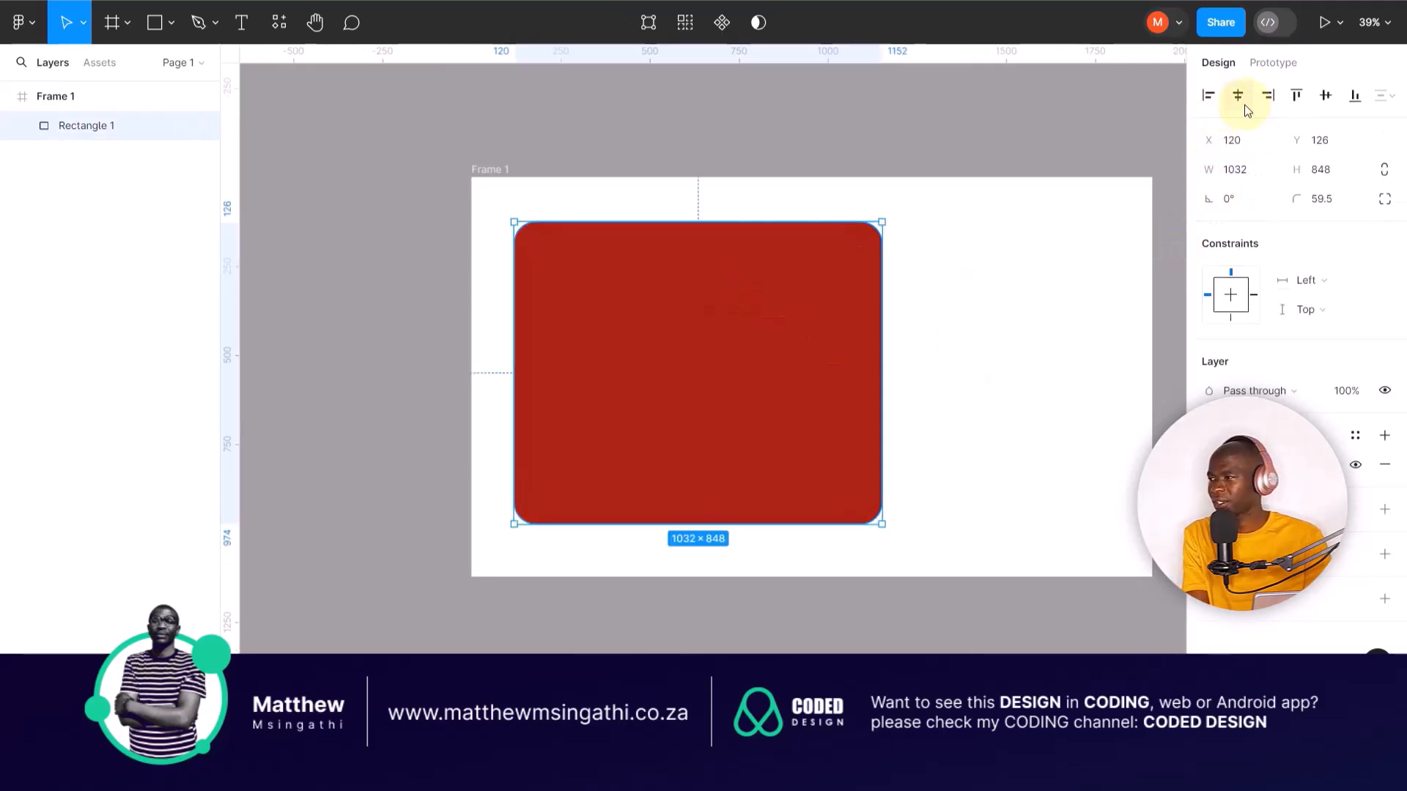
left_click(1271, 63)
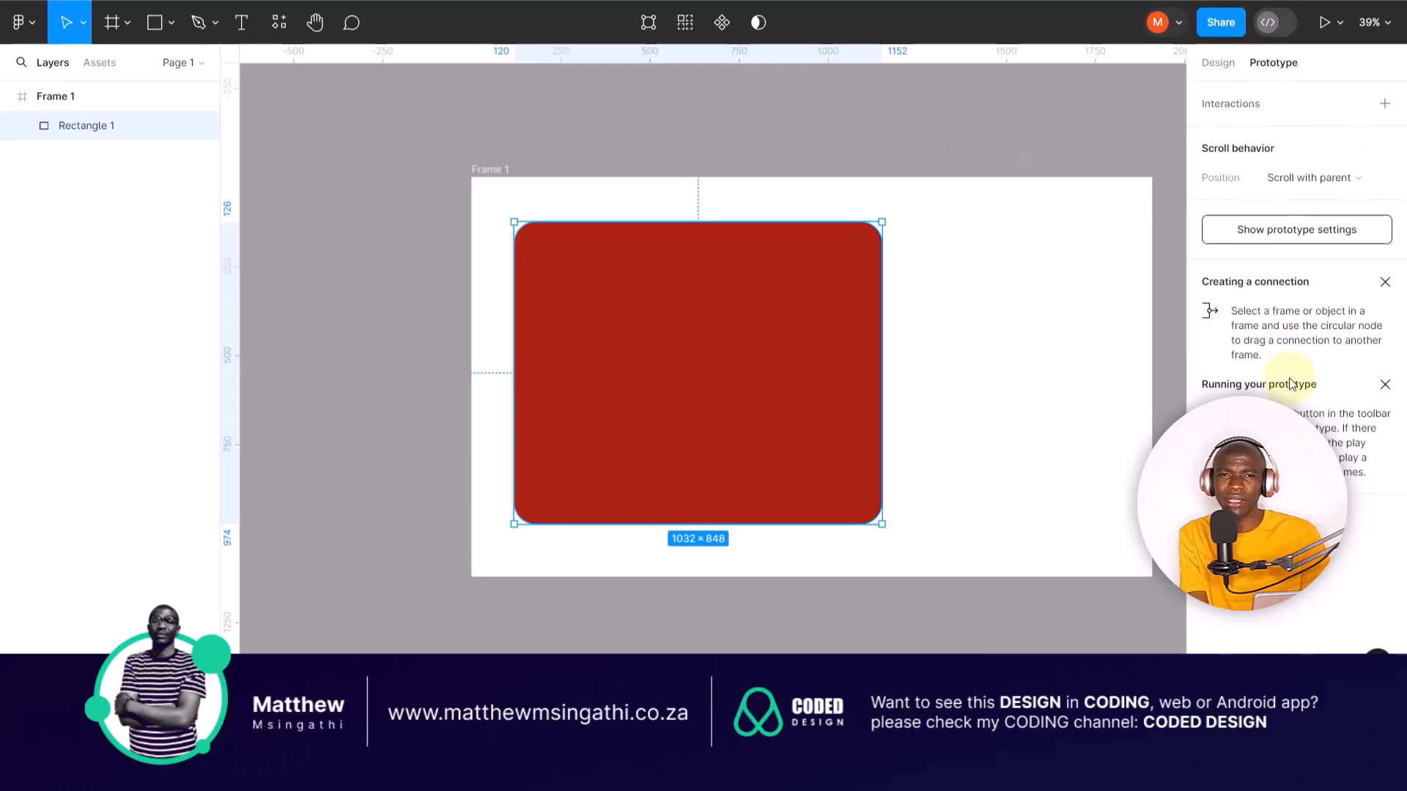
left_click(1223, 65)
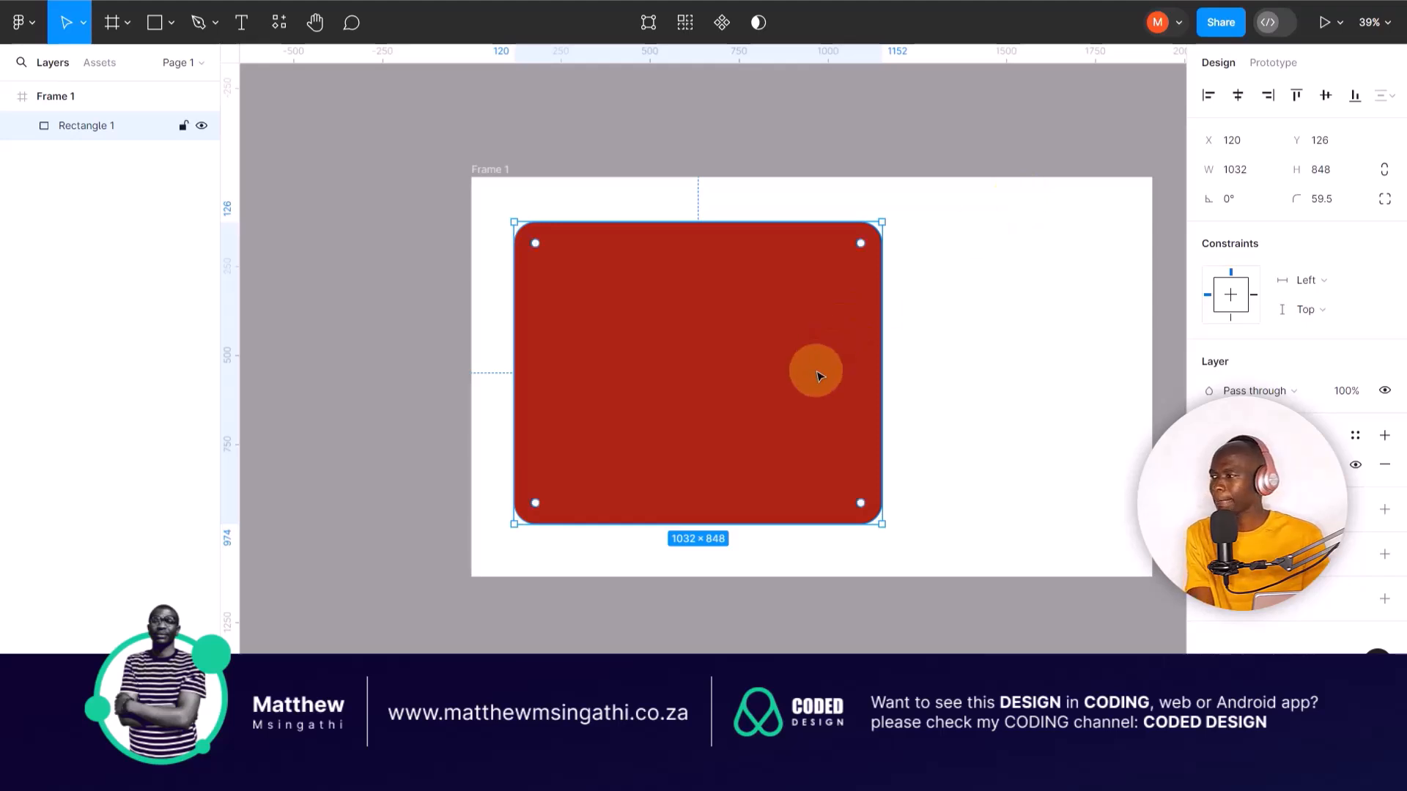
Narrow the red rectangle to about 592 wide and centre it horizontally in the frame.
left_click_drag(879, 375, 724, 355)
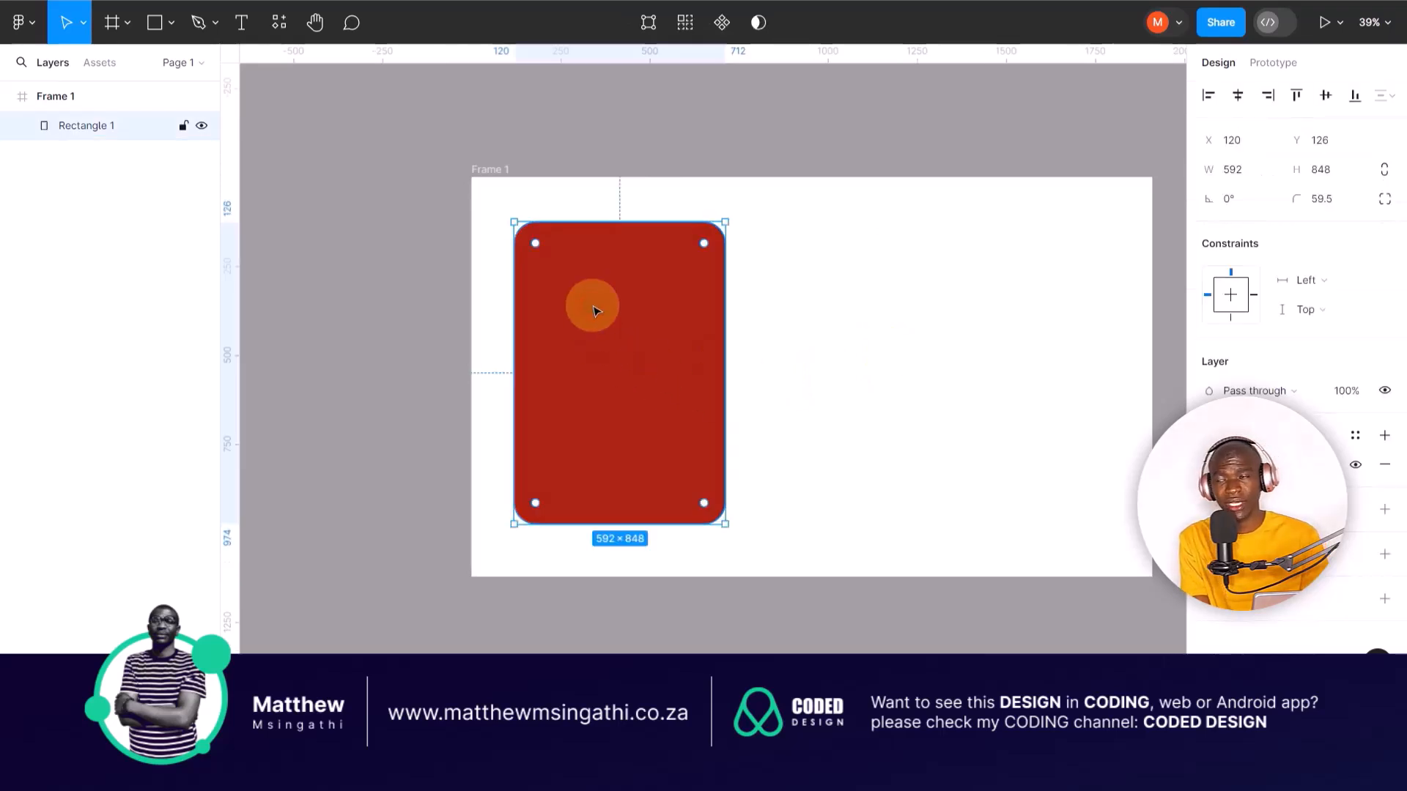
left_click(1238, 97)
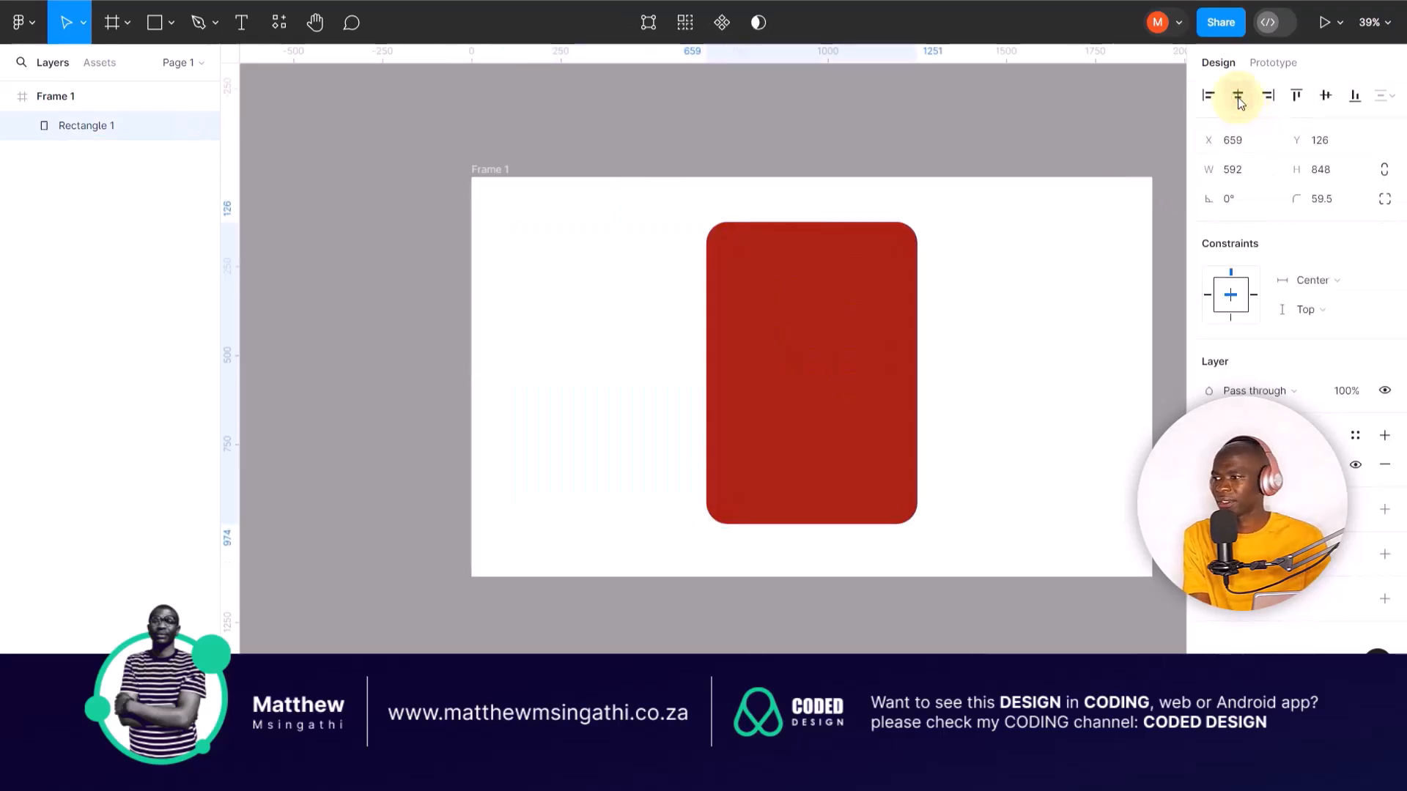
Shift the rectangle slightly off centre and align it in turn to the frame's left, right, bottom and top edges.
left_click_drag(783, 333, 797, 351)
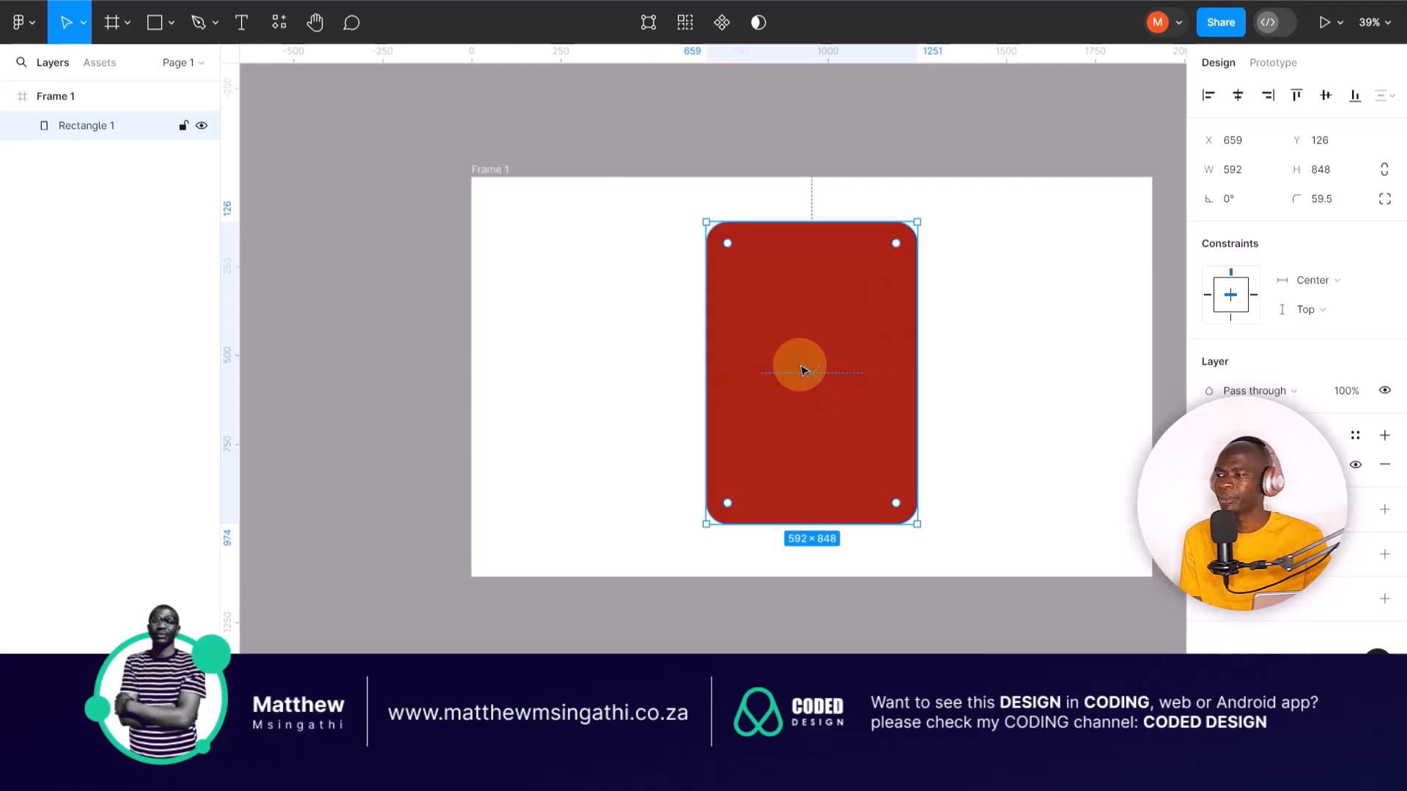
left_click_drag(804, 370, 794, 367)
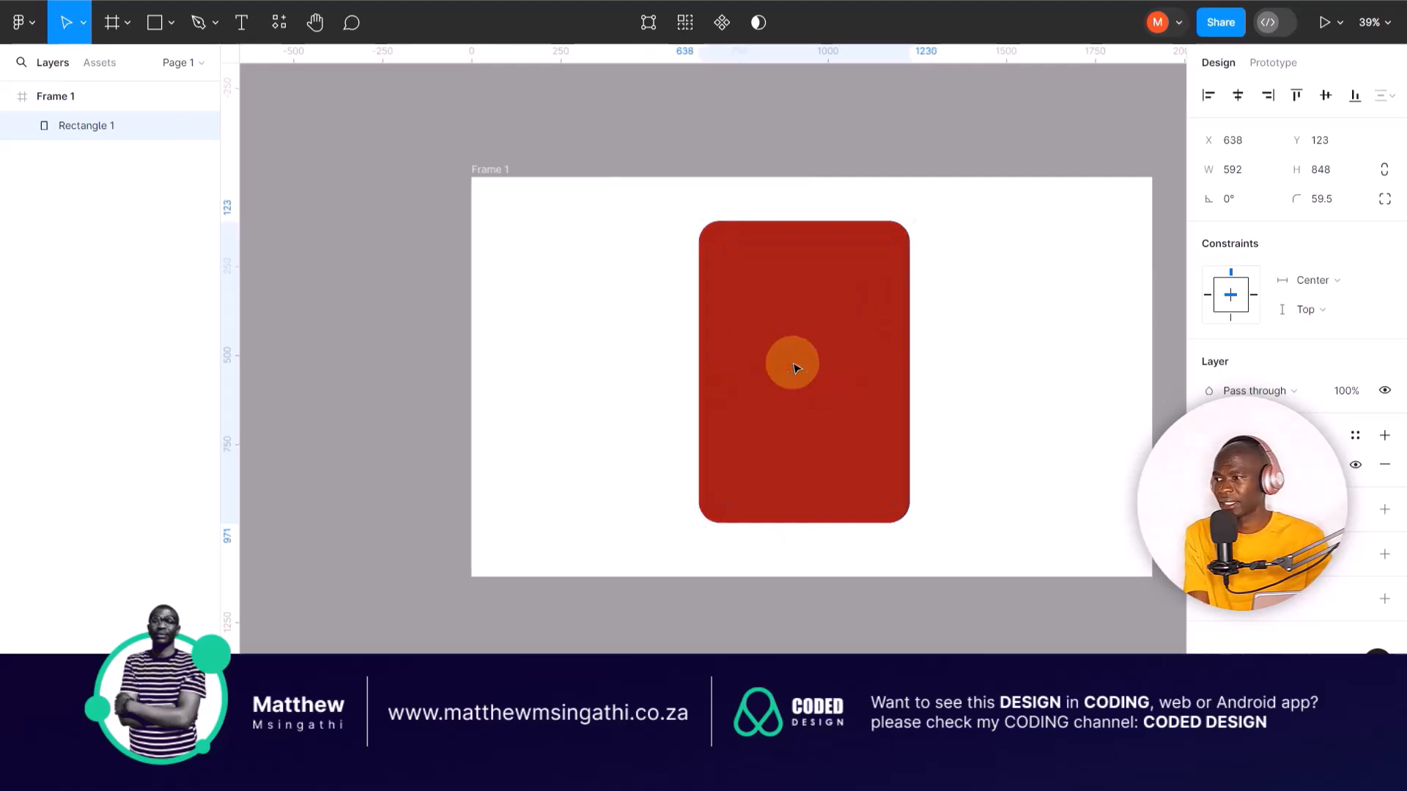
left_click(1209, 96)
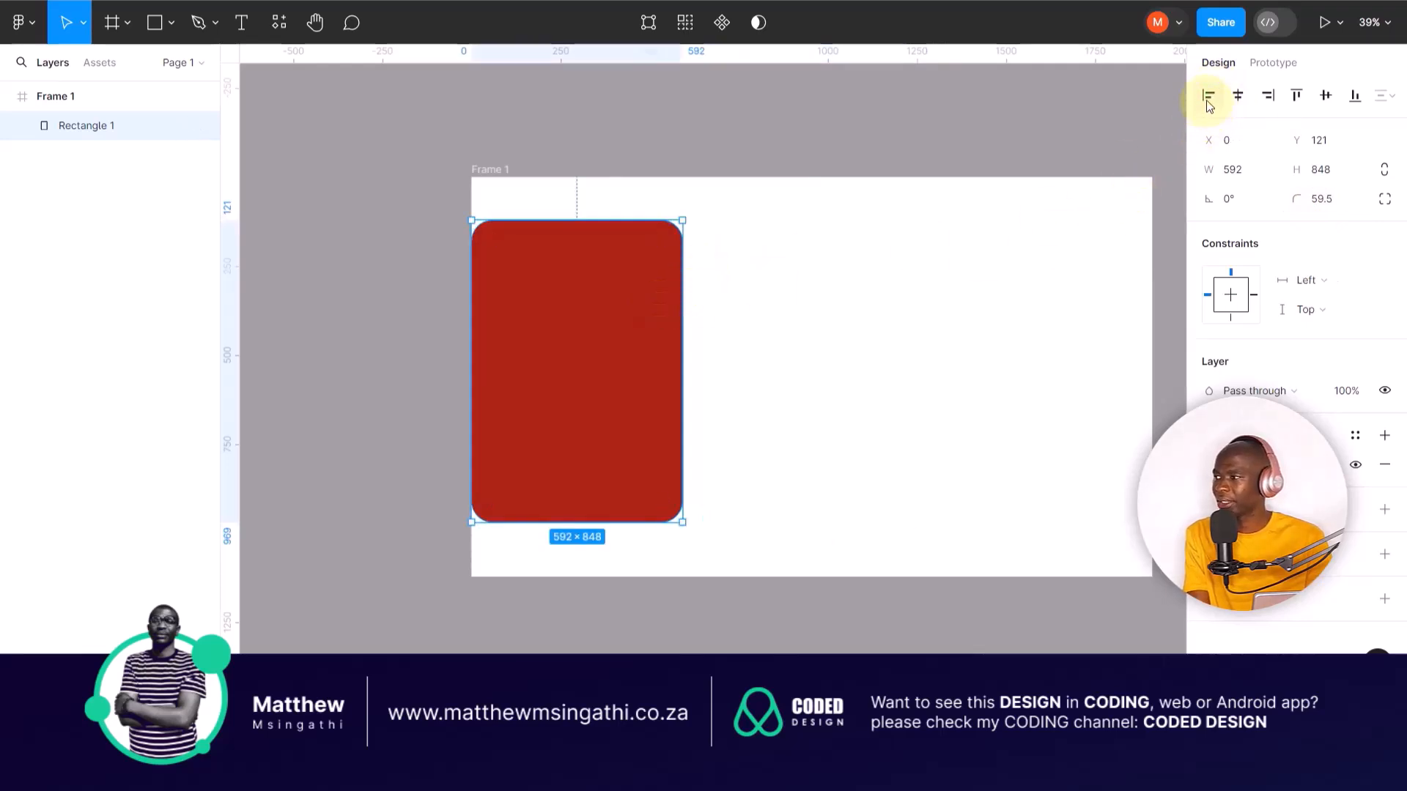
left_click(1276, 101)
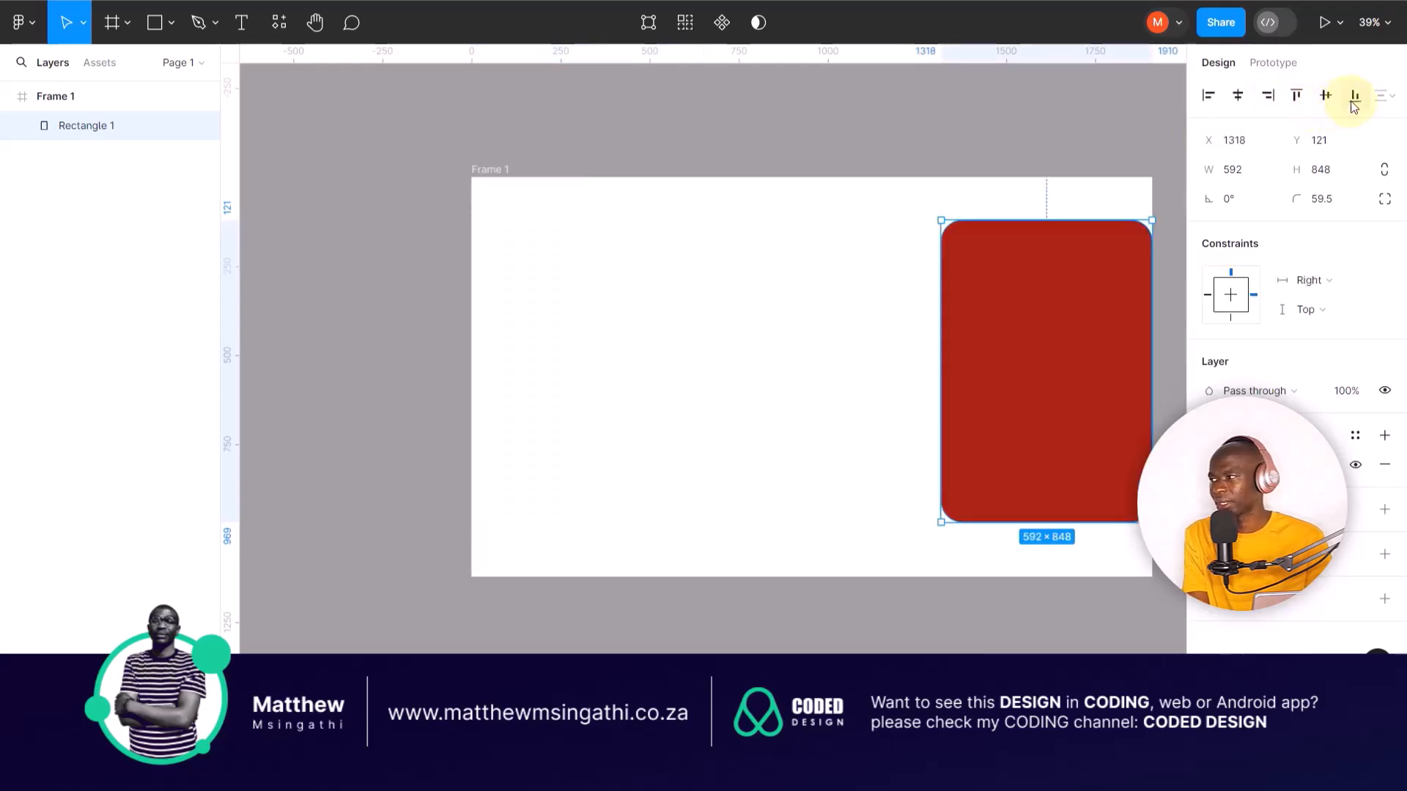
left_click(1355, 102)
left_click(1293, 100)
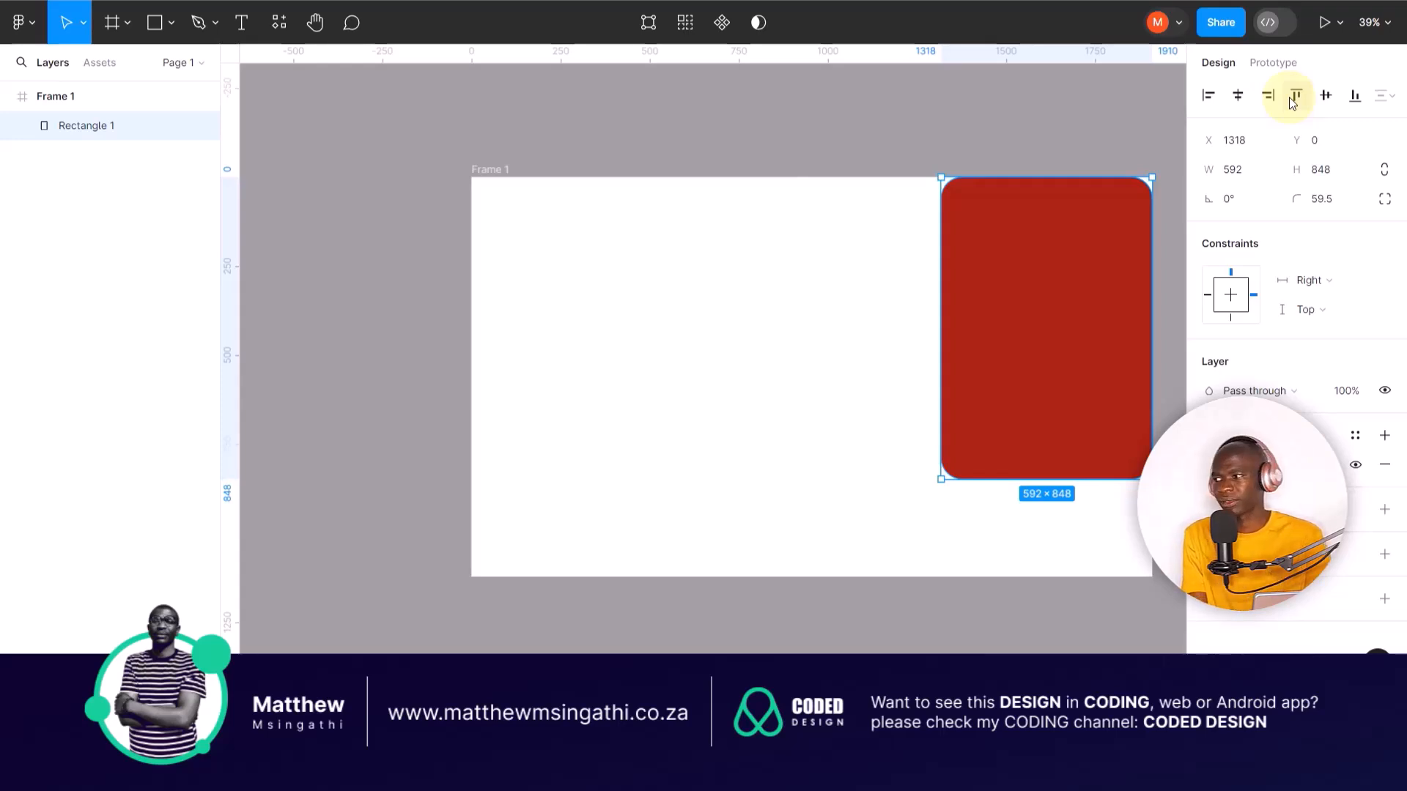
Move the rectangle near the frame's upper-left corner, at about X 48, Y 75.
left_click_drag(1033, 236, 637, 286)
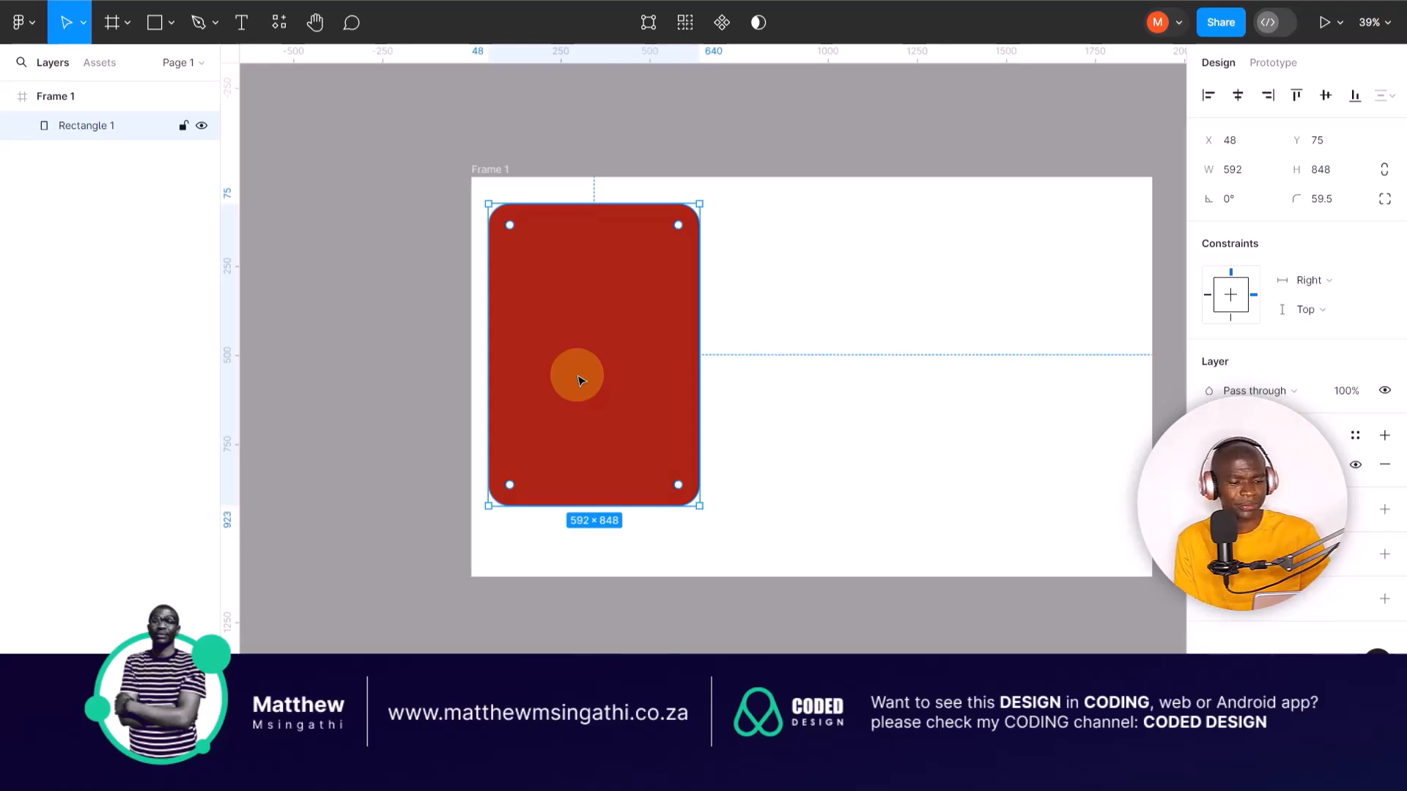
key("ctrl+d")
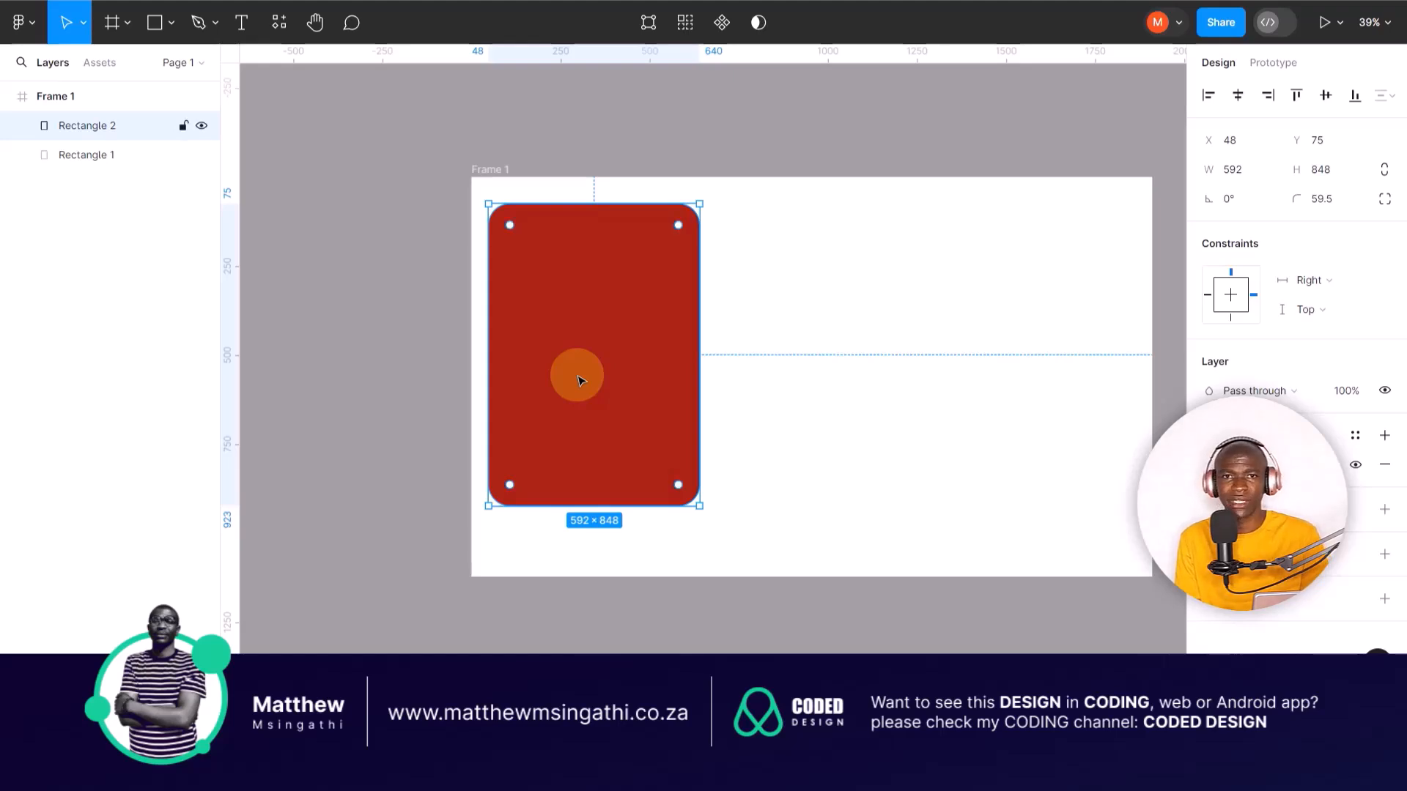
left_click_drag(579, 379, 815, 377)
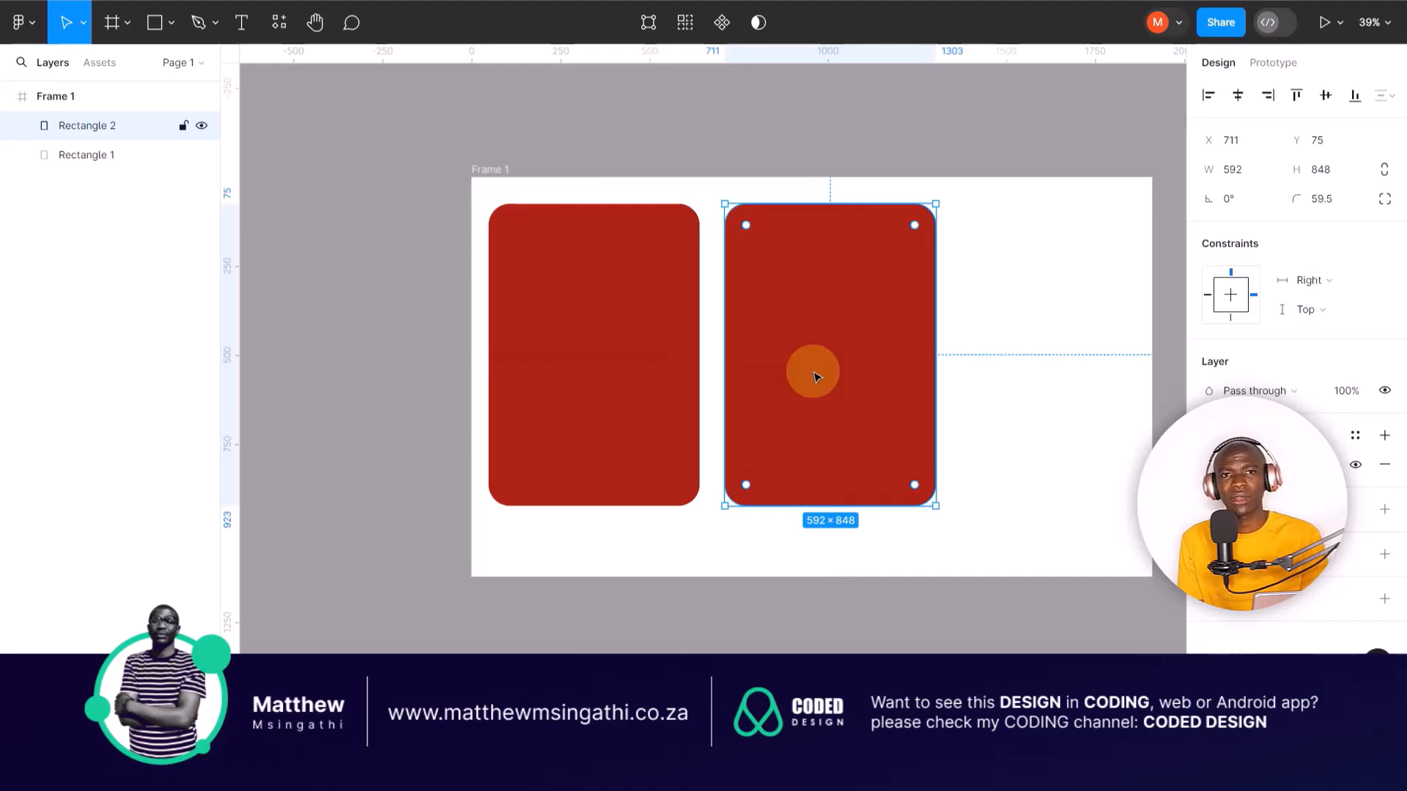
key("Delete")
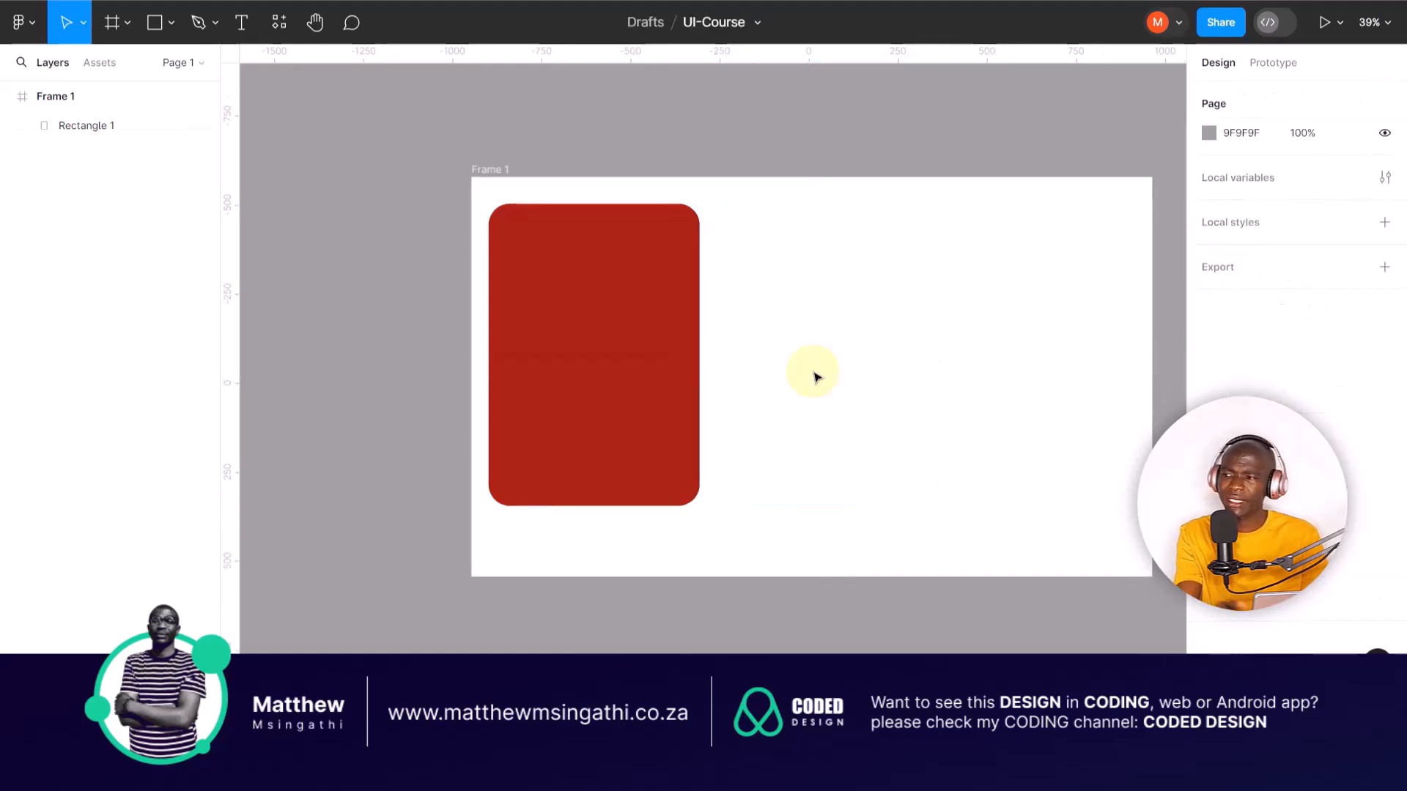
Duplicate the rectangle beside the original at about X 675, Y 75, and shorten the copy to about 385 high.
left_click(579, 334)
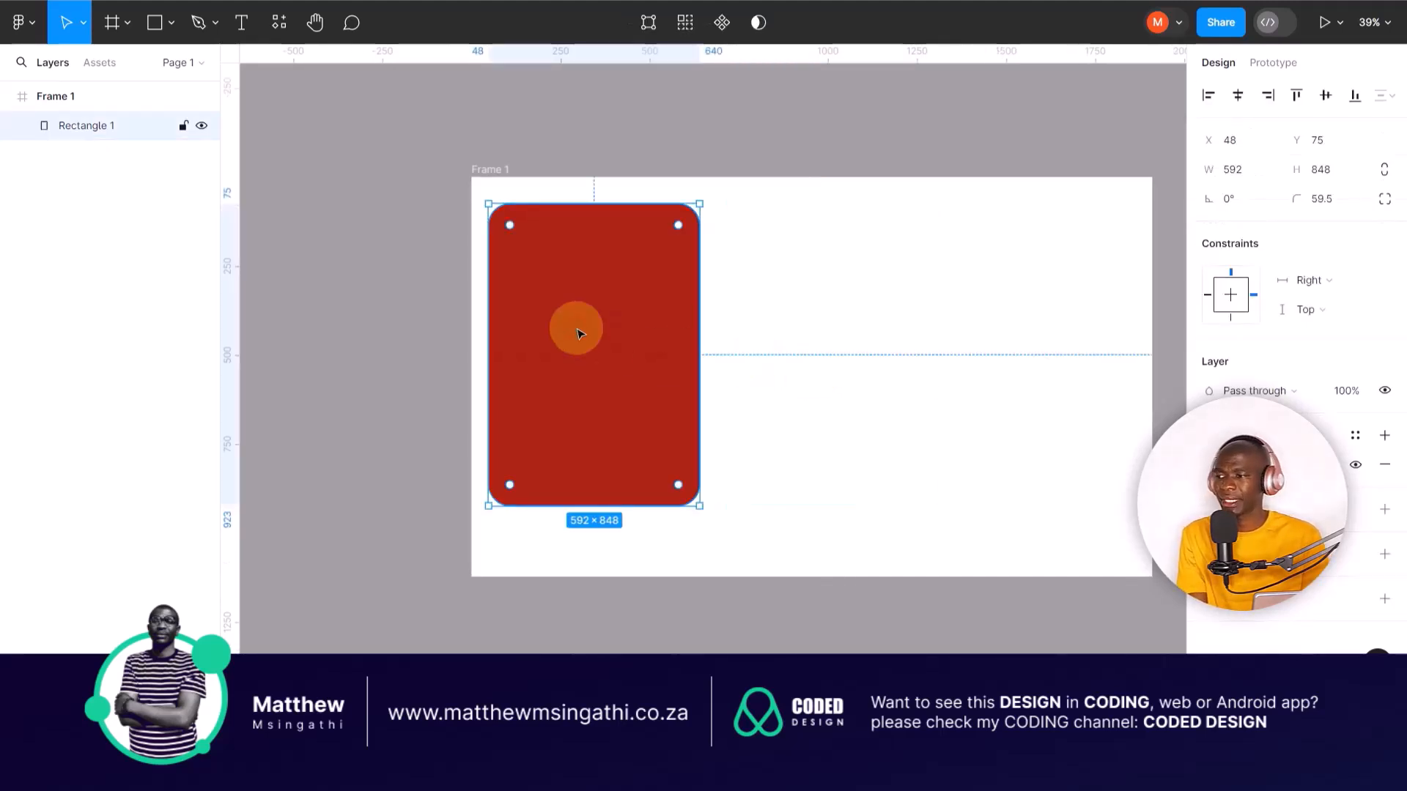
key("ctrl+d")
left_click_drag(579, 333, 804, 377)
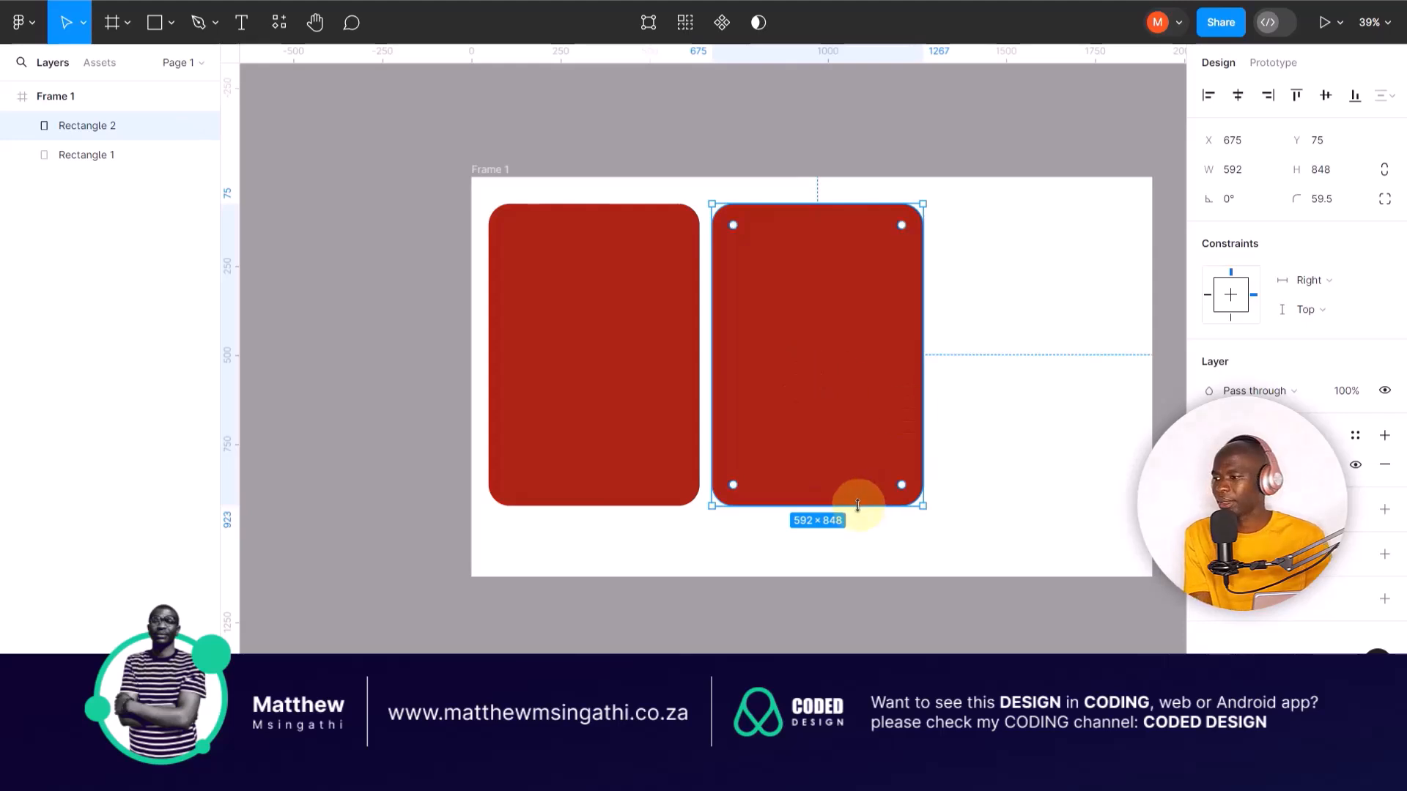
left_click_drag(856, 506, 858, 339)
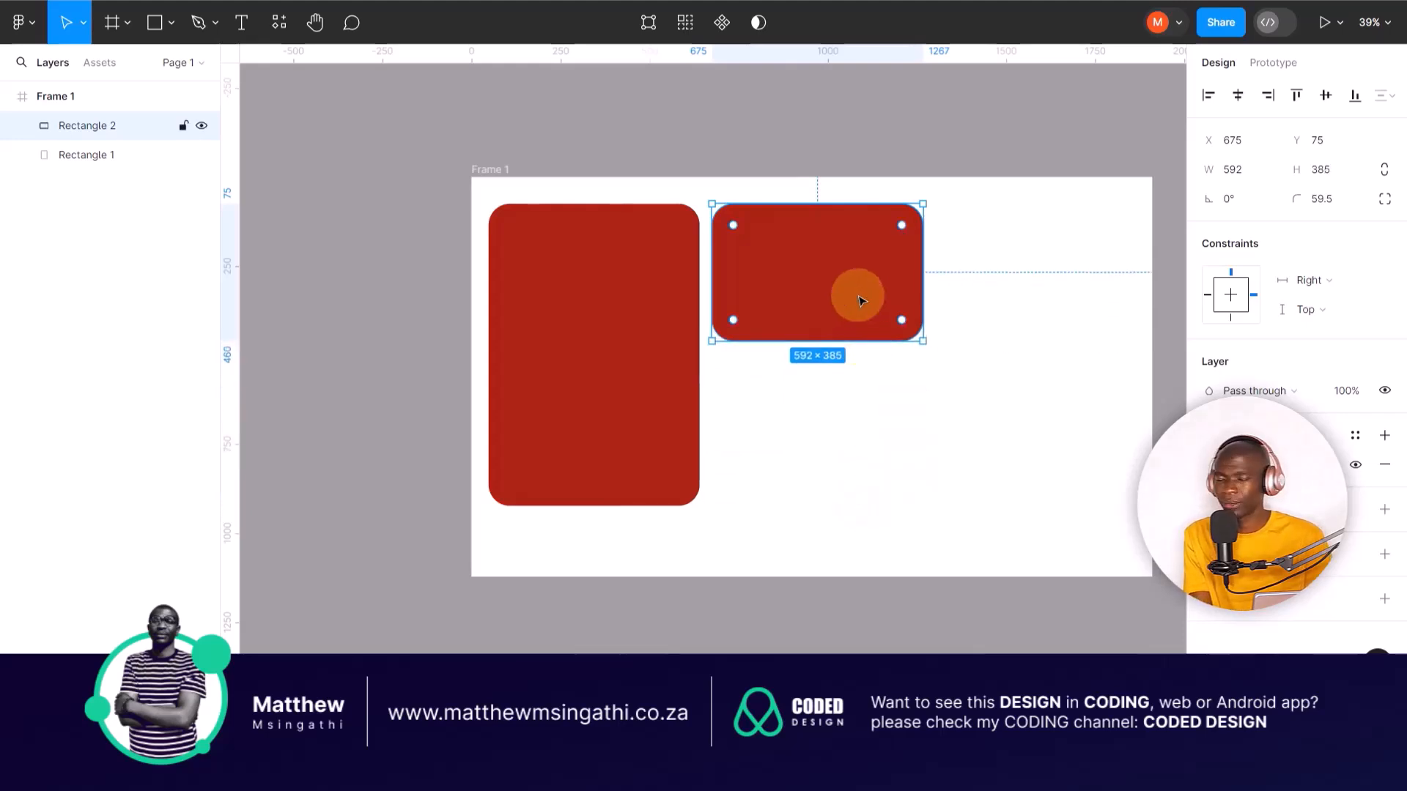
Duplicate the short rectangle to about X 1302, Y 75, then extend the copy downward and lower its top edge.
key("ctrl+d")
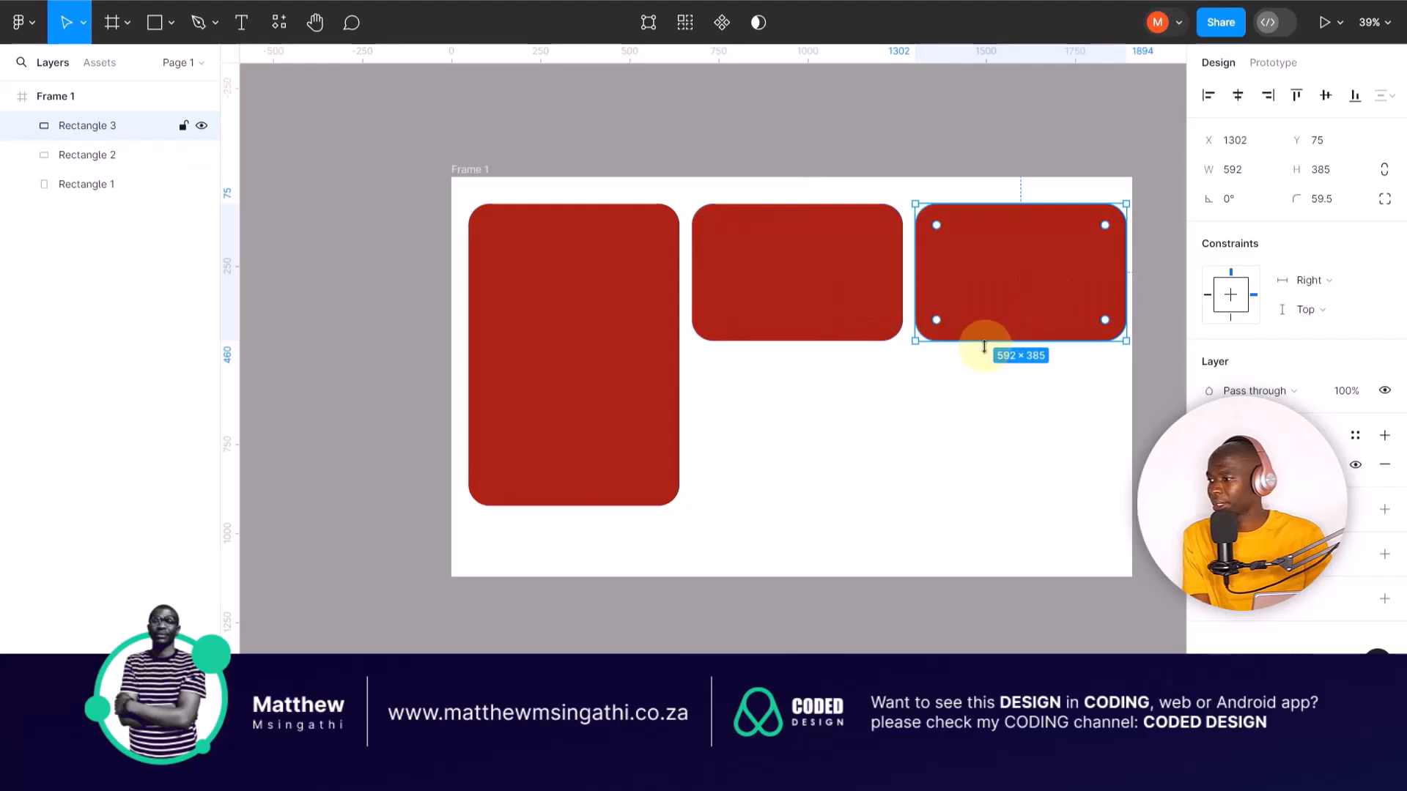
left_click_drag(975, 344, 952, 472)
left_click_drag(952, 402, 952, 460)
Duplicate the short middle rectangle, shrink the copy to about 389 by 283 and place it across the frame's left edge.
left_click(859, 330)
key("ctrl+d")
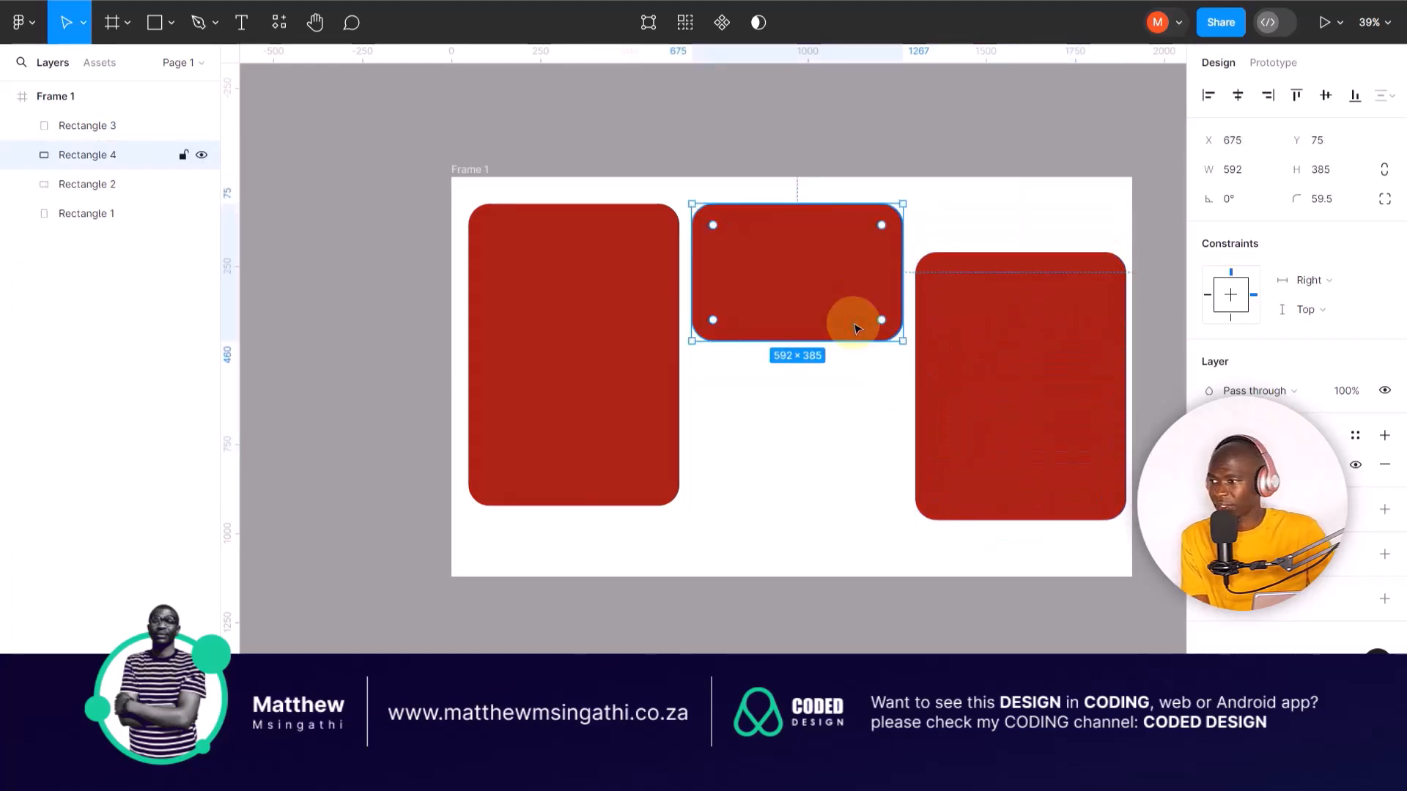
left_click_drag(904, 203, 474, 373)
Move the tall left rectangle to about X 239, Y 211, and raise the short middle one across the frame's top edge.
left_click_drag(565, 307, 619, 337)
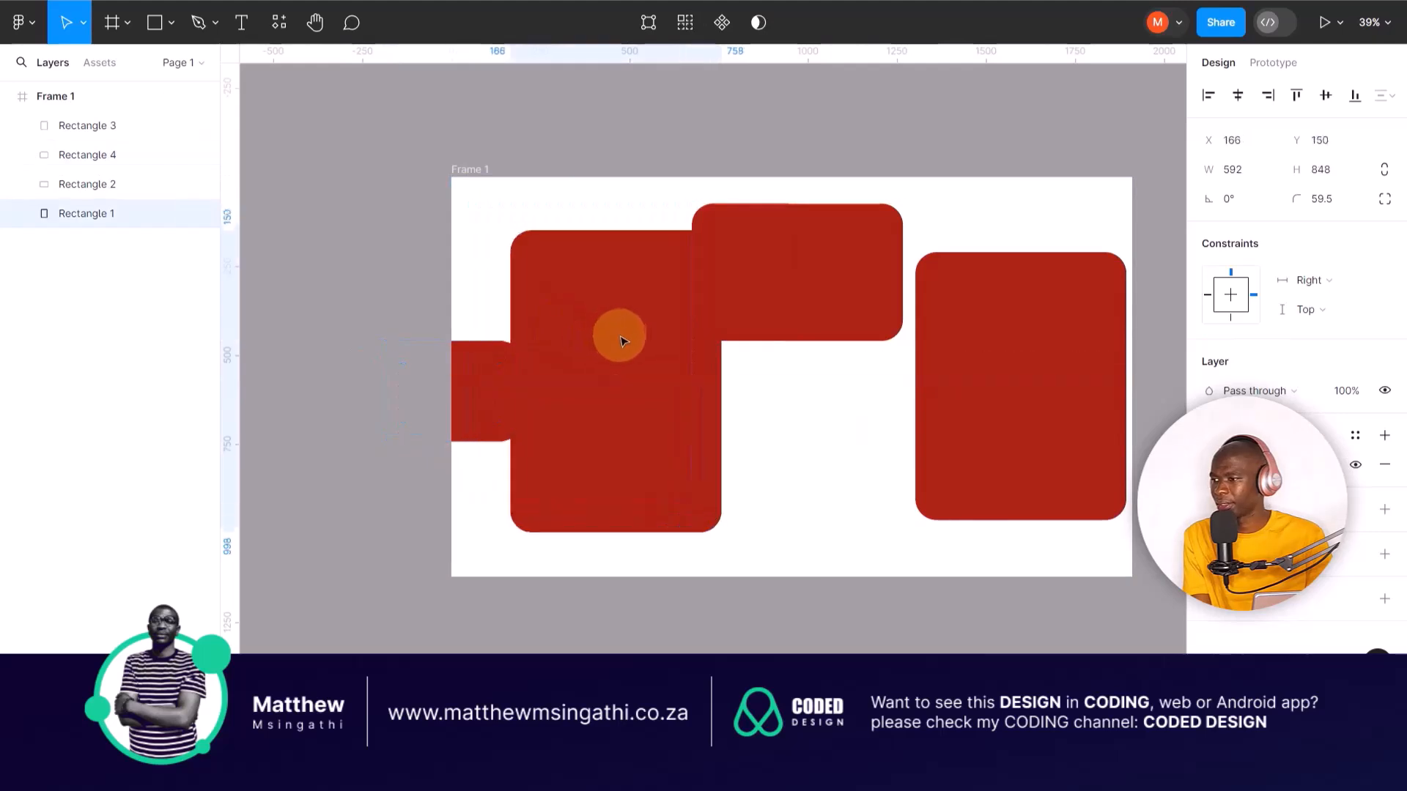
double_click(862, 273)
left_click_drag(863, 270, 908, 247)
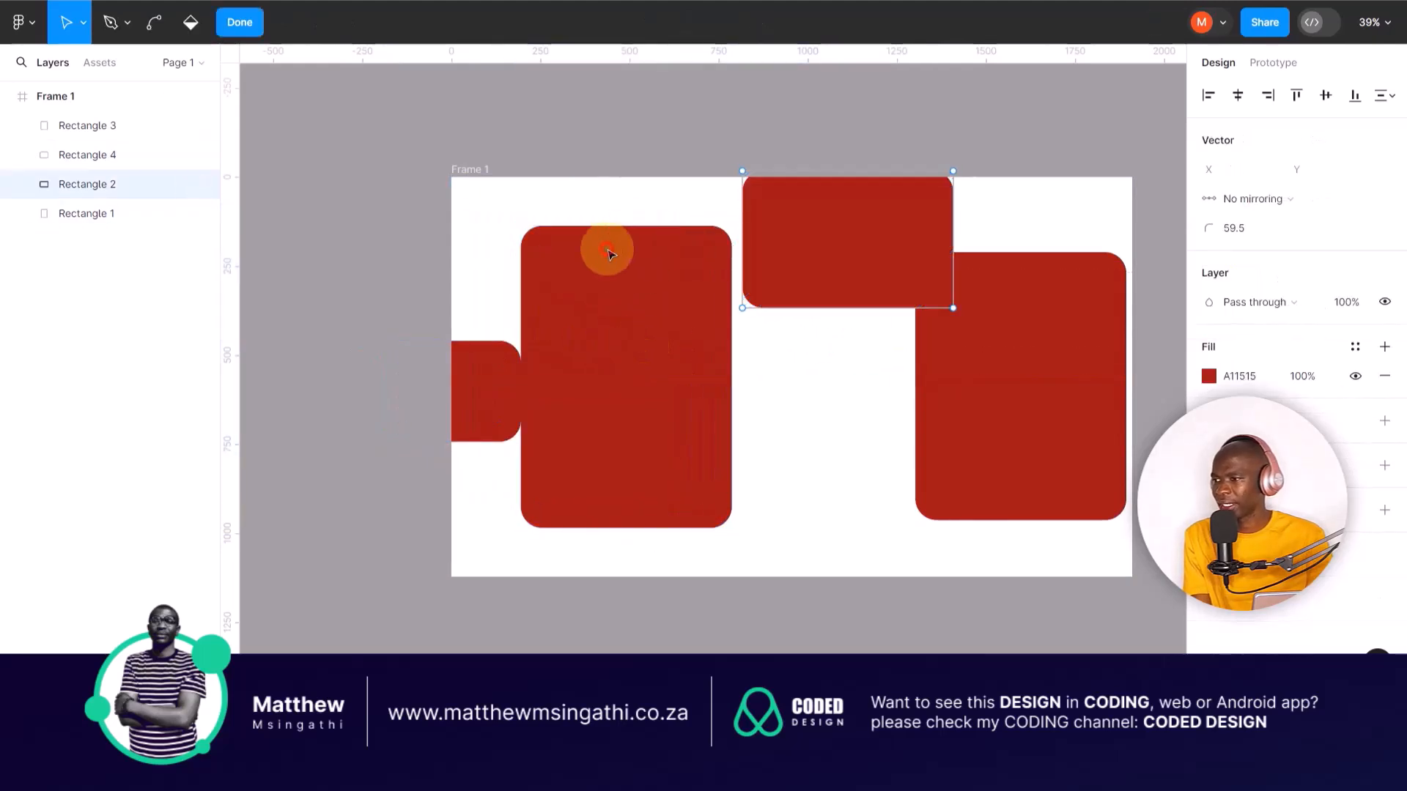
left_click_drag(591, 251, 610, 279)
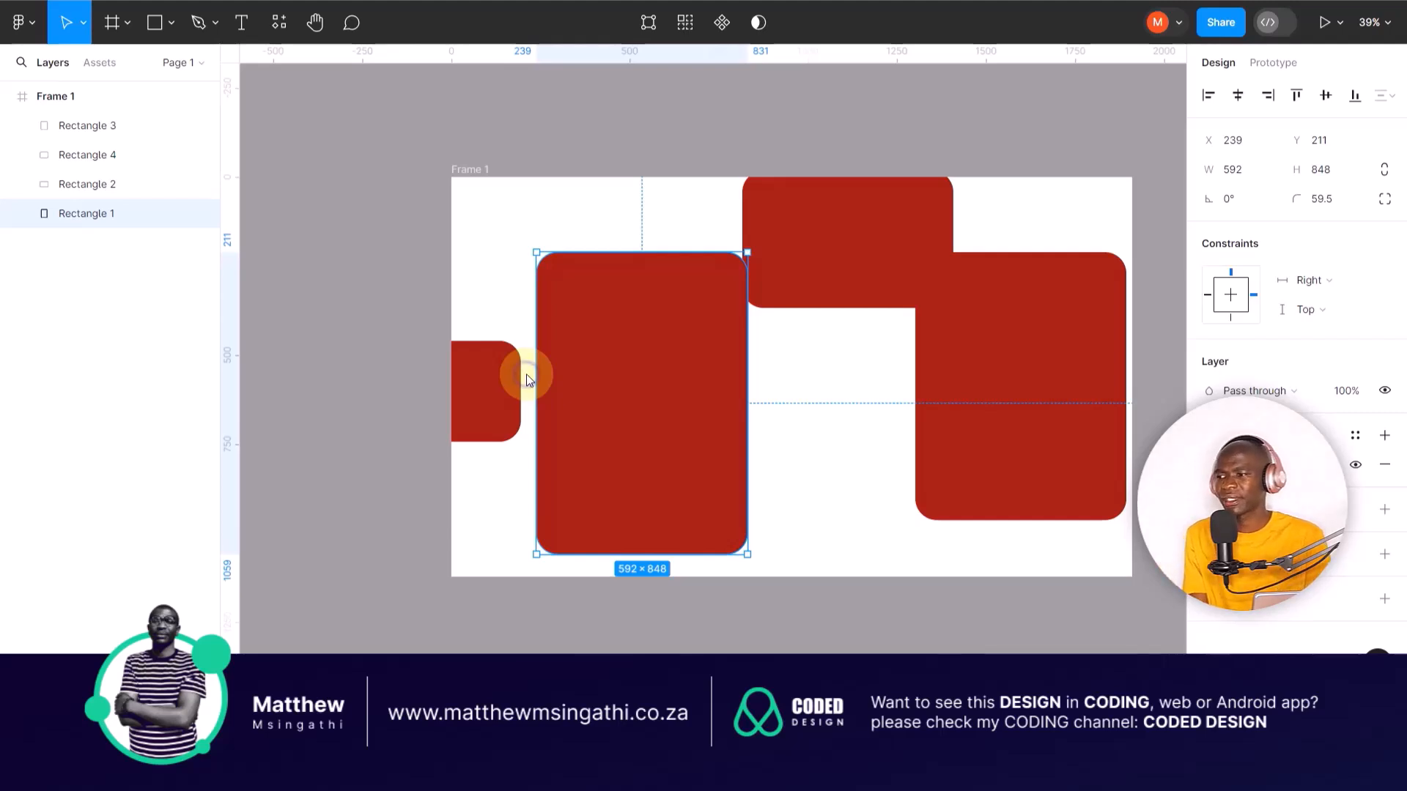
right_click(528, 379)
left_click(528, 377)
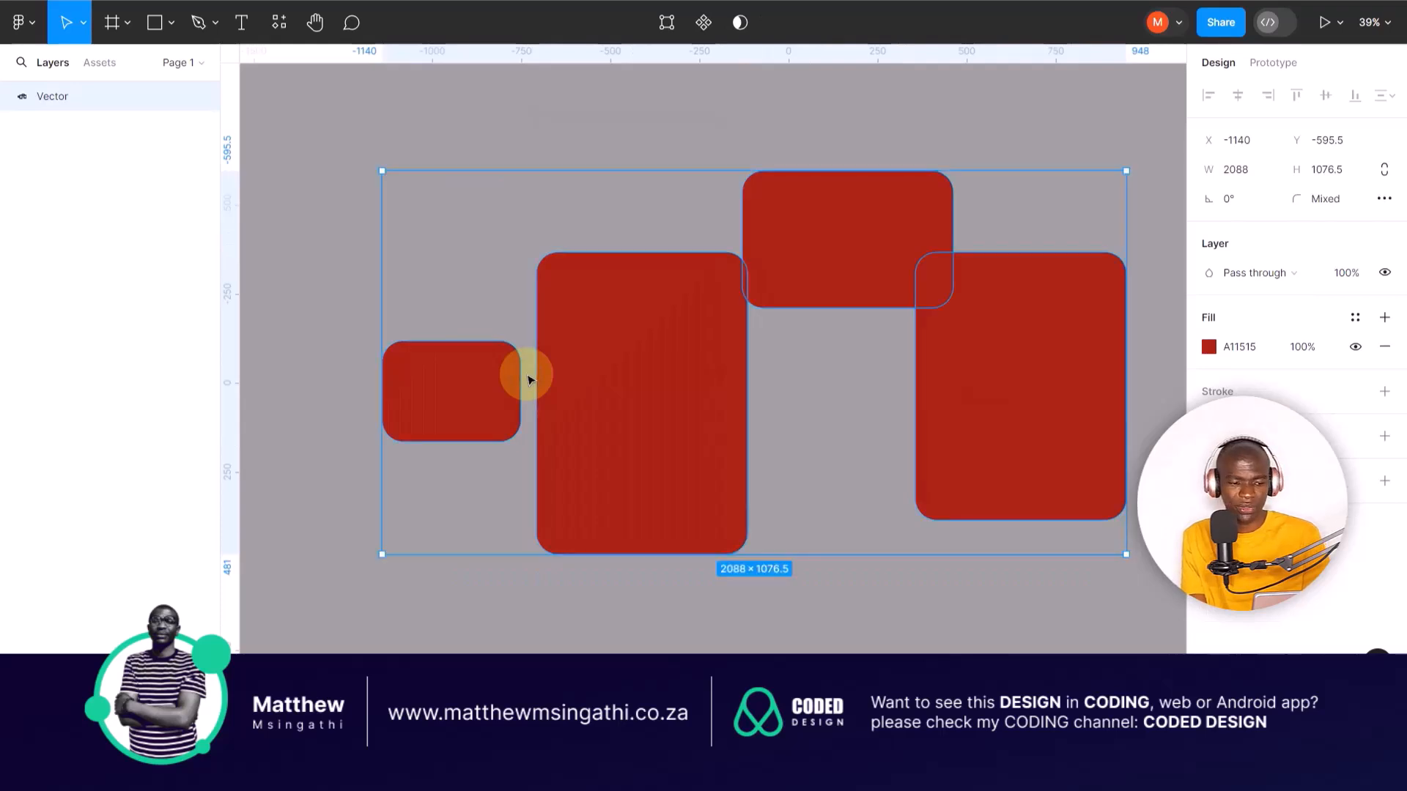
key("ctrl+z")
left_click(530, 380)
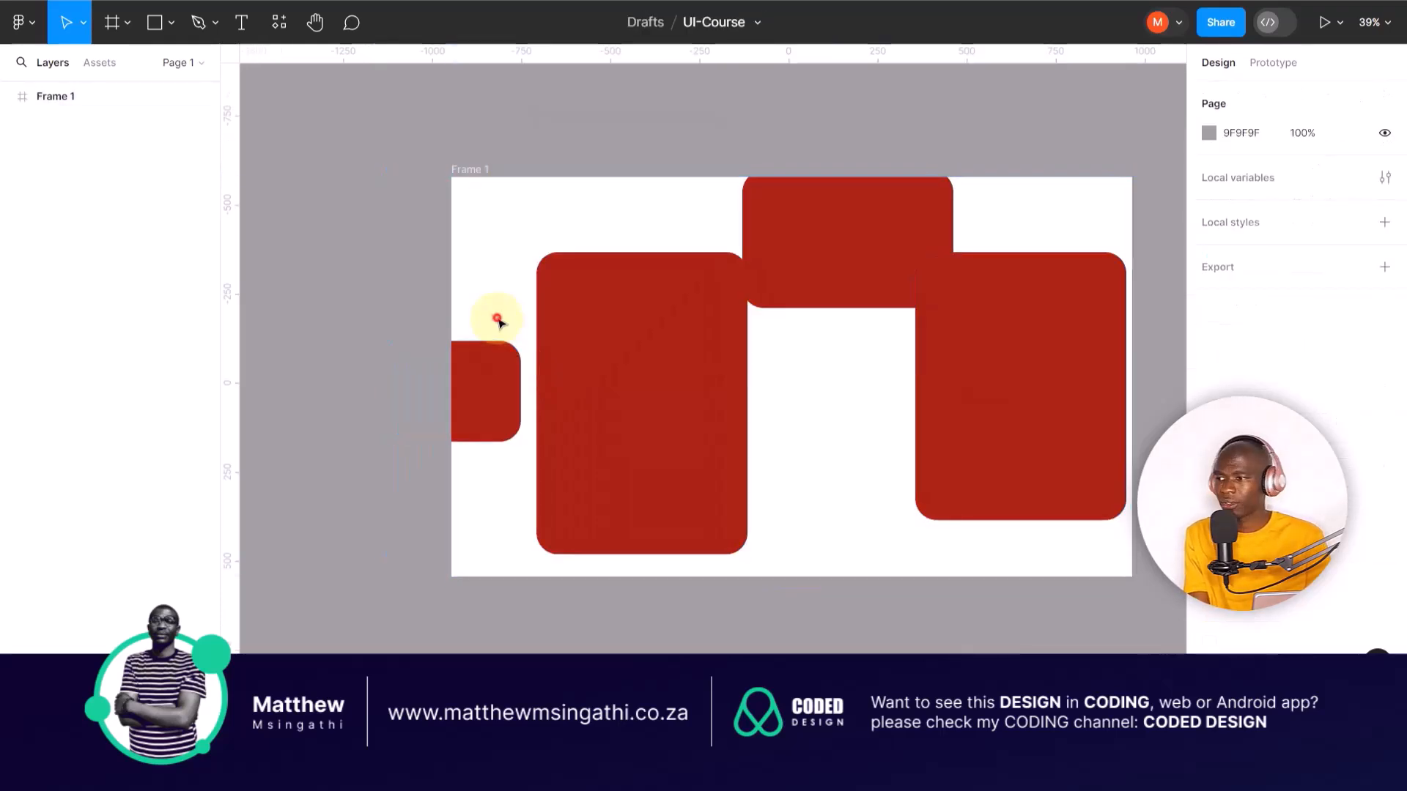
Line up the top edges of the four rectangles by hand at about Y 115.
left_click_drag(477, 392, 493, 267)
left_click_drag(586, 322, 594, 301)
left_click_drag(821, 235, 850, 279)
left_click_drag(999, 317, 1012, 283)
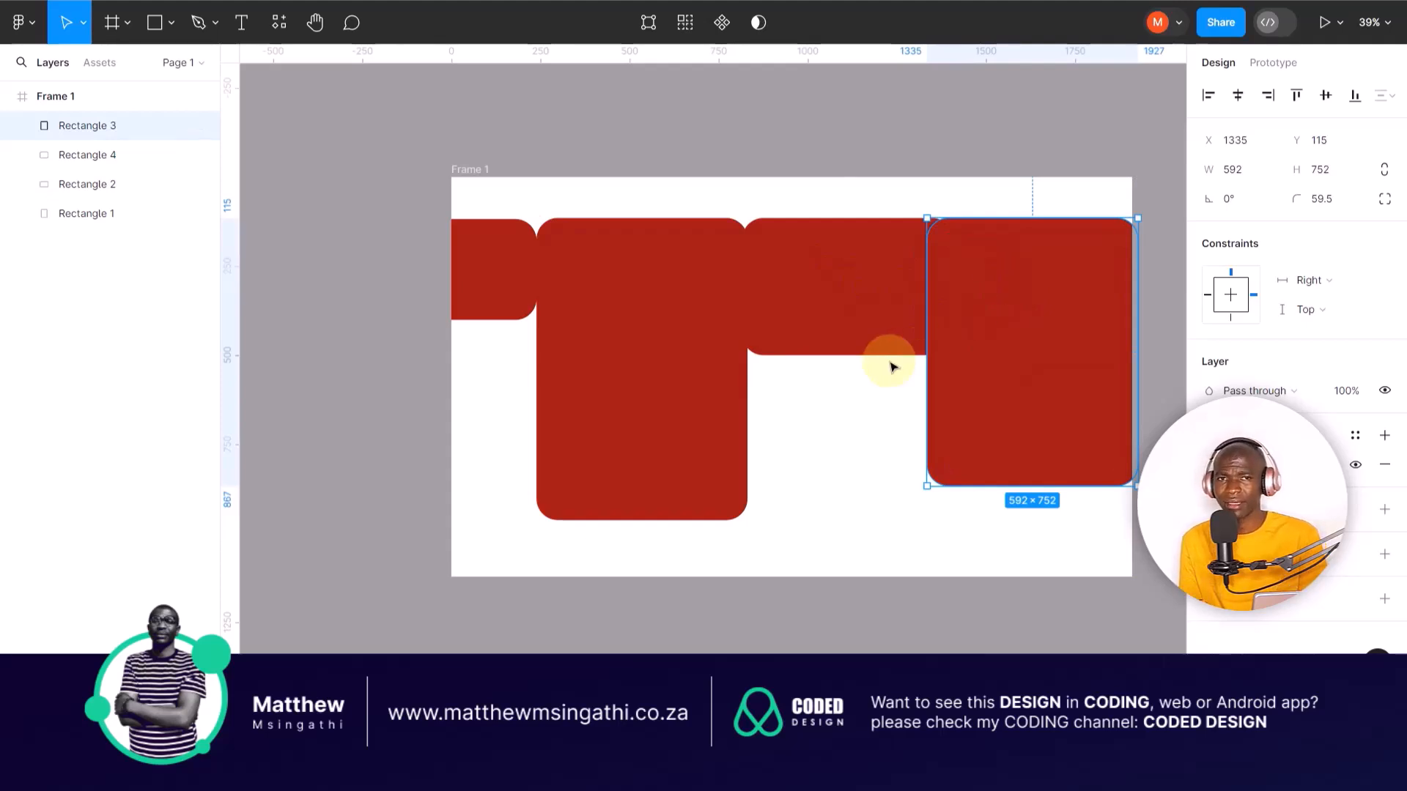
Undo the hand alignment of the three larger rectangles.
scroll(893, 366, "up", 3)
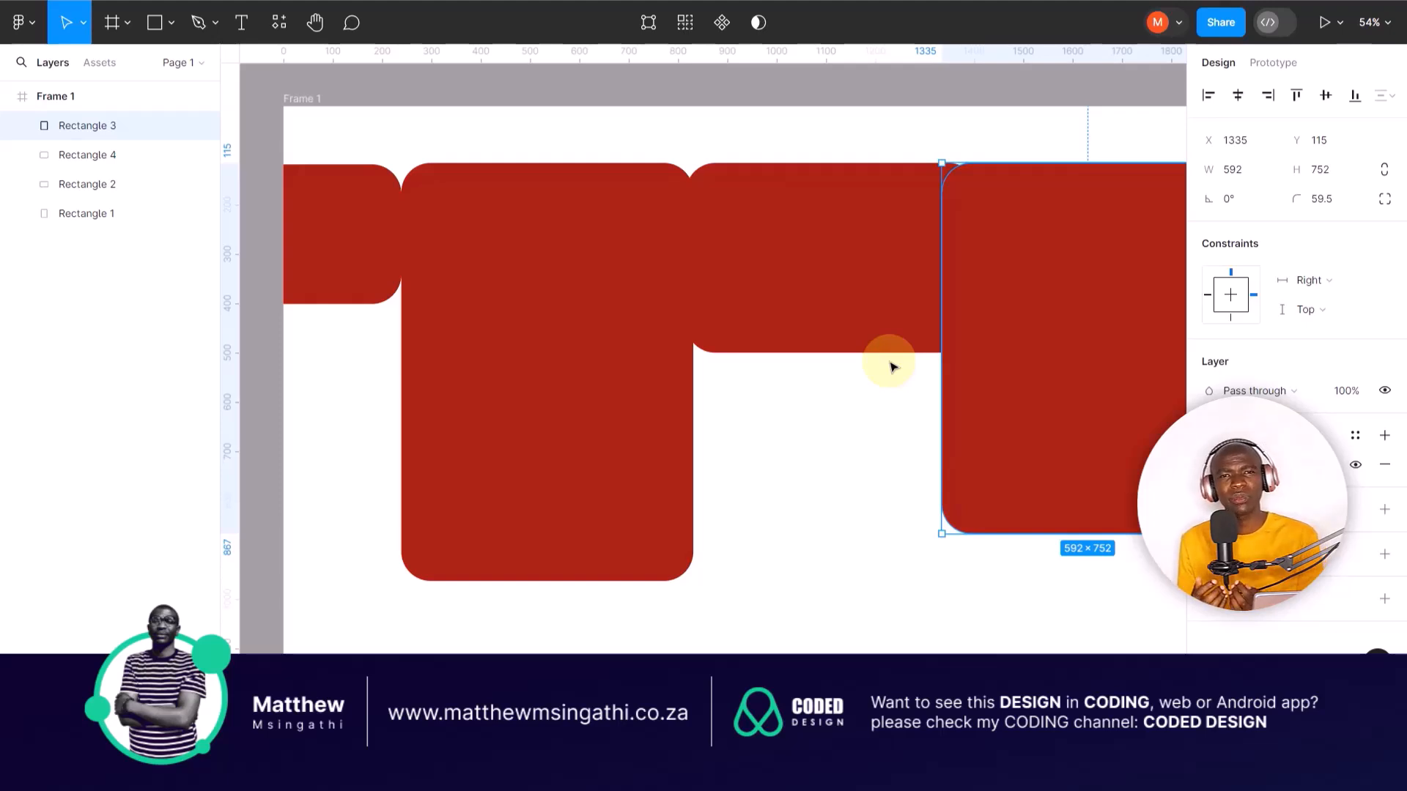
scroll(892, 367, "down", 3)
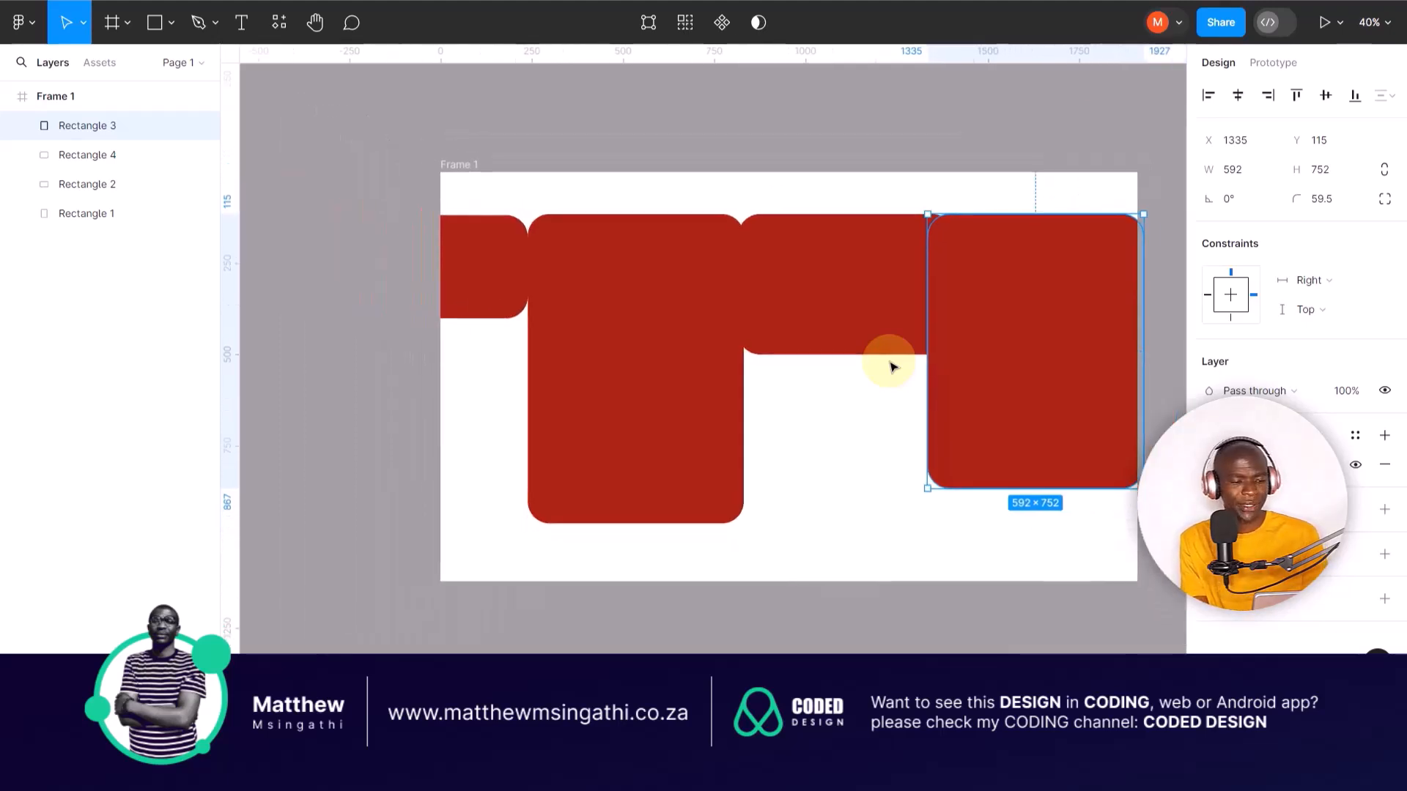
key("ctrl+z")
key("ctrl+z")
key("ctrl+z")
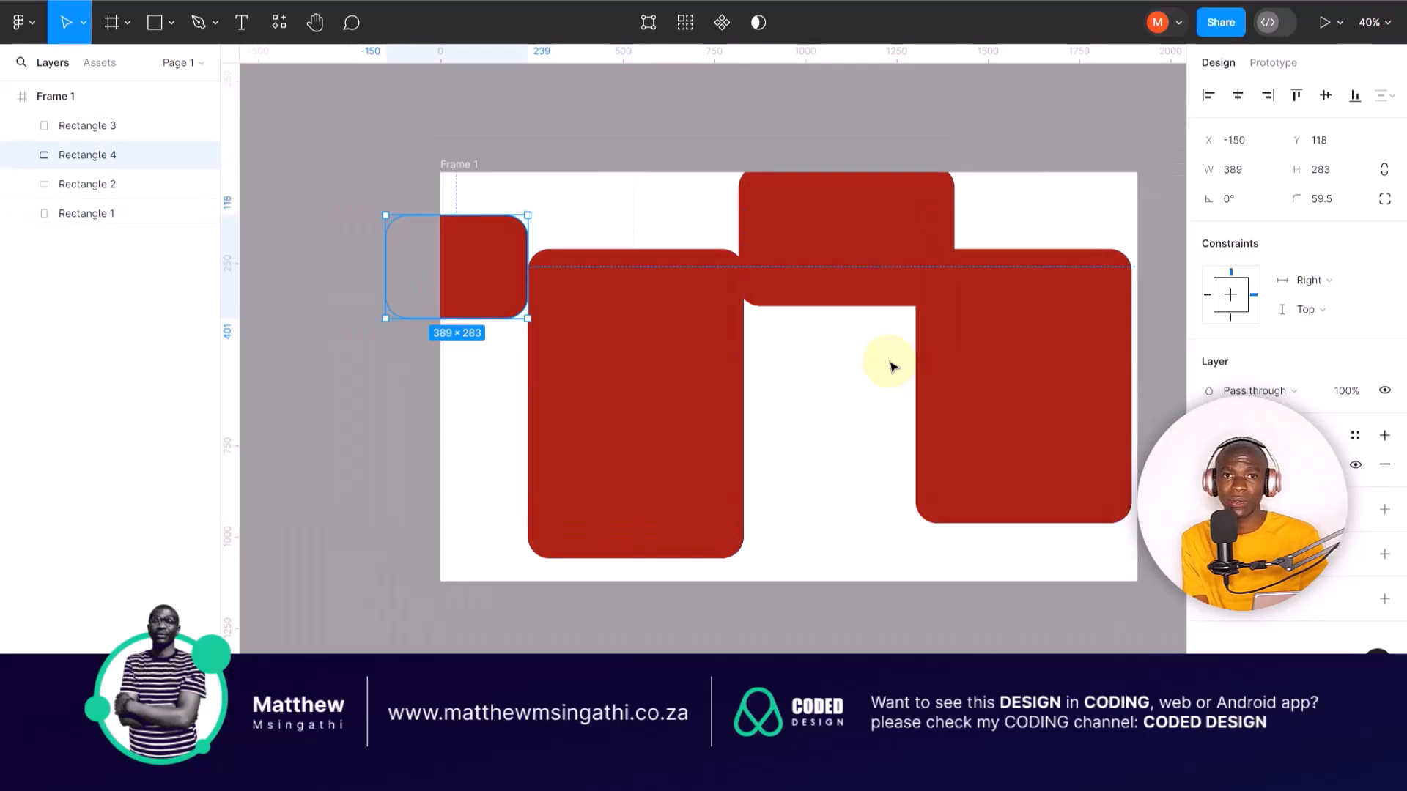
Align the top edges of all four rectangles and move them together to about Y 173.
left_click(625, 363)
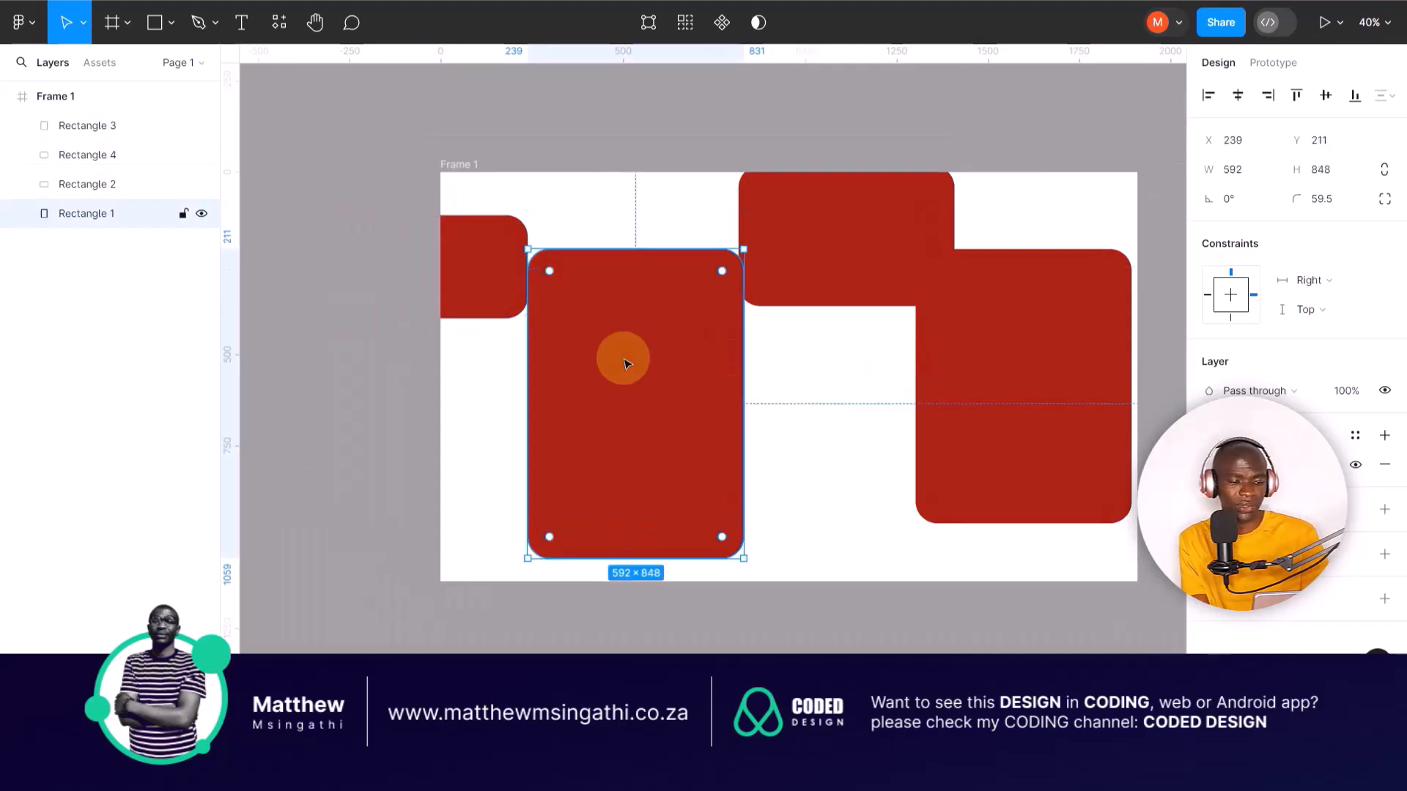
key("ctrl+a")
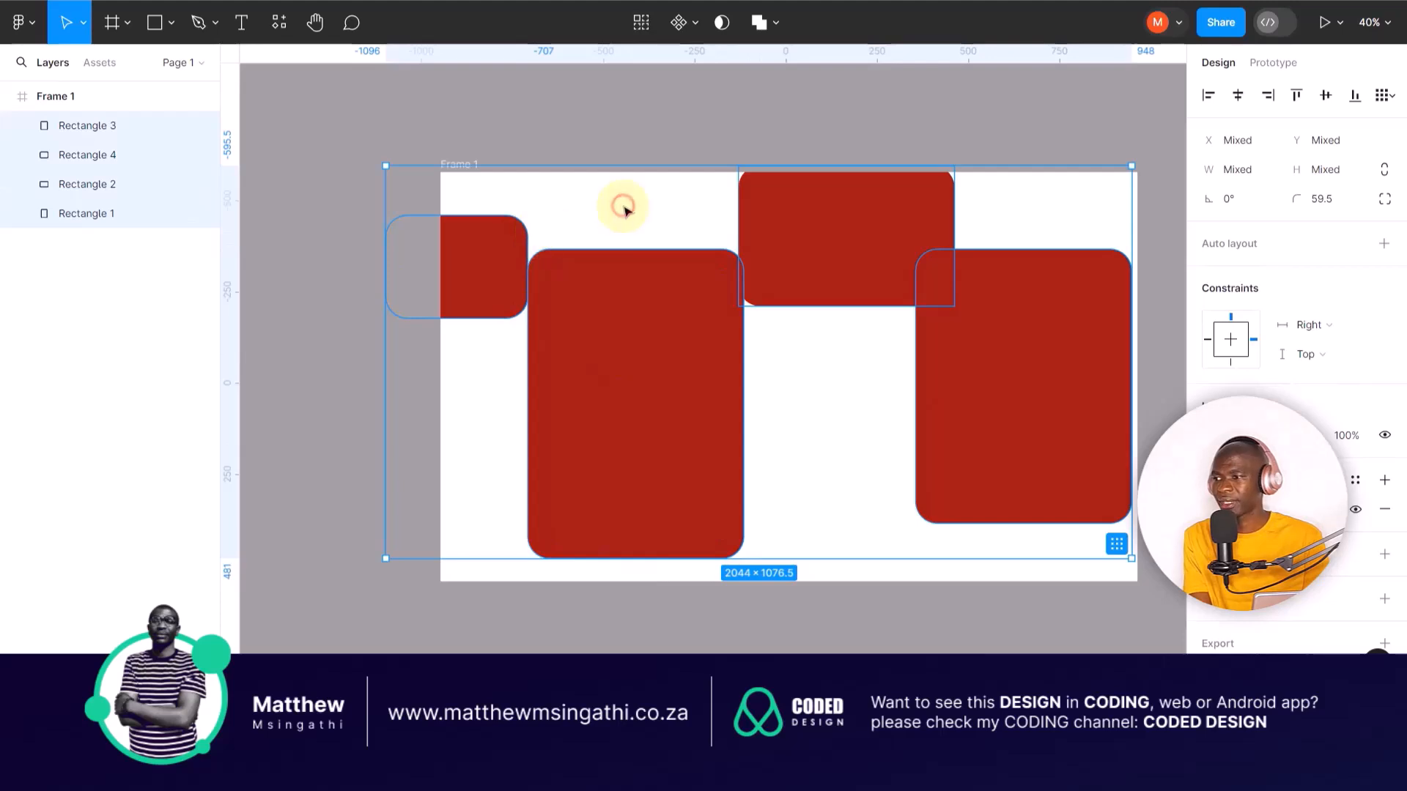
left_click(493, 230)
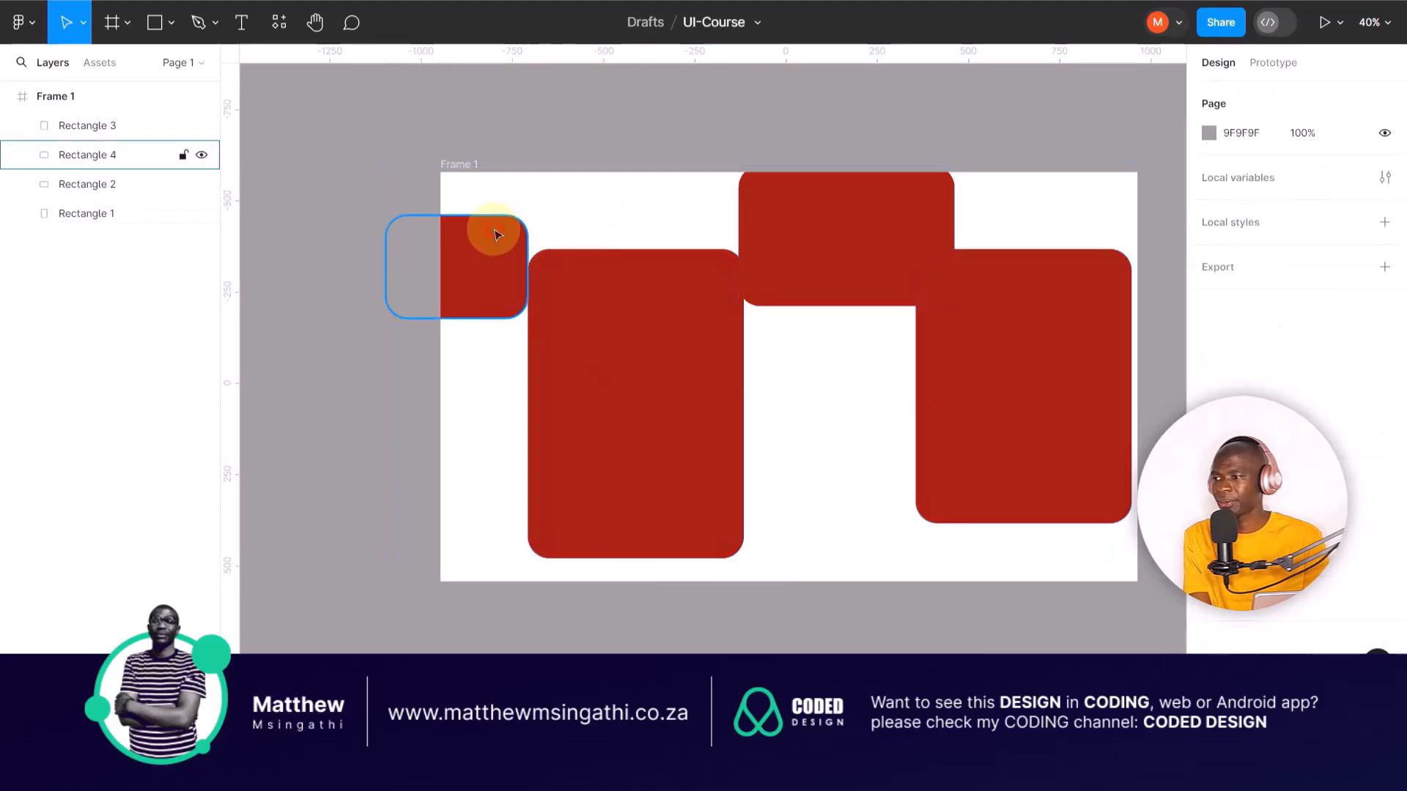
left_click(662, 302, "shift")
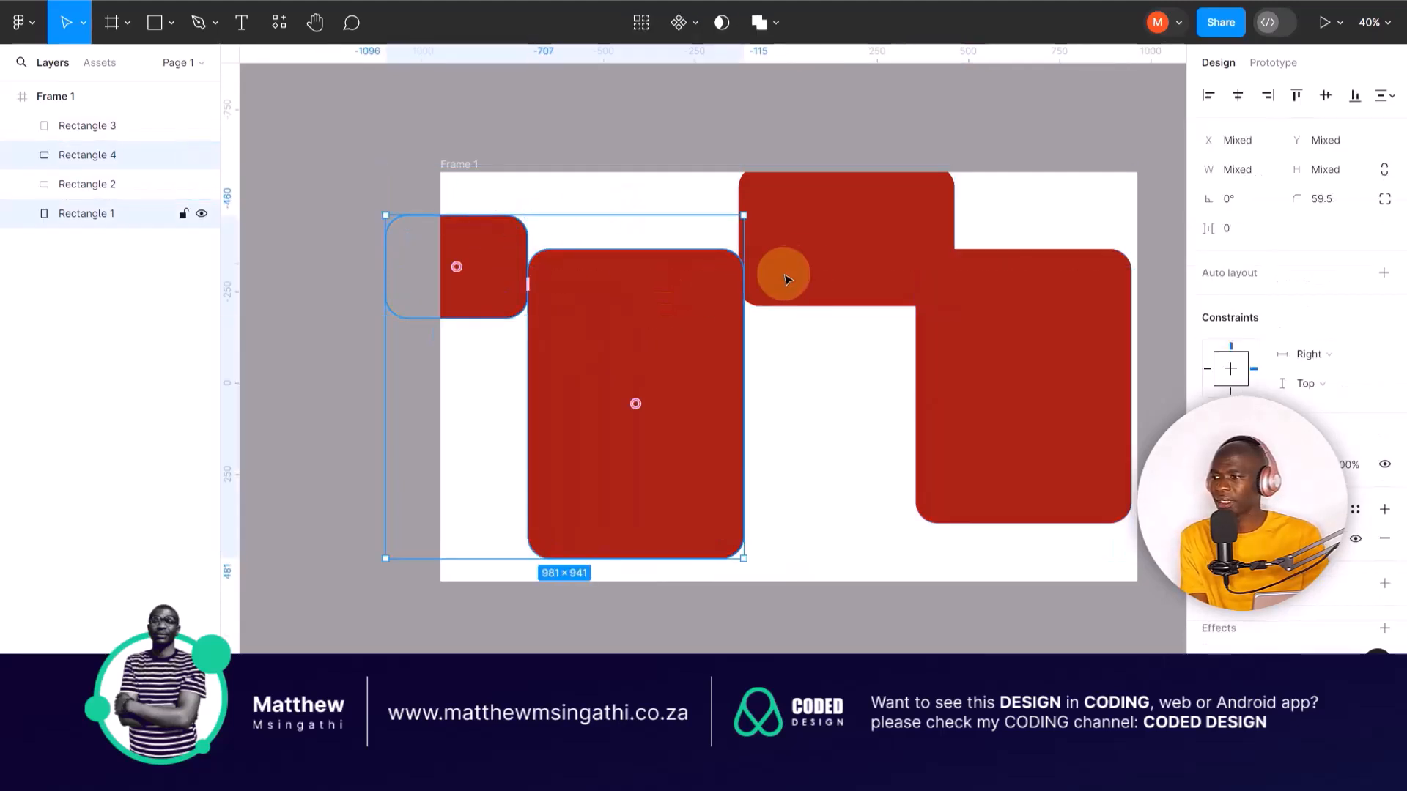
left_click(777, 271, "shift")
left_click(978, 356, "shift")
left_click(993, 356, "shift")
key("Up")
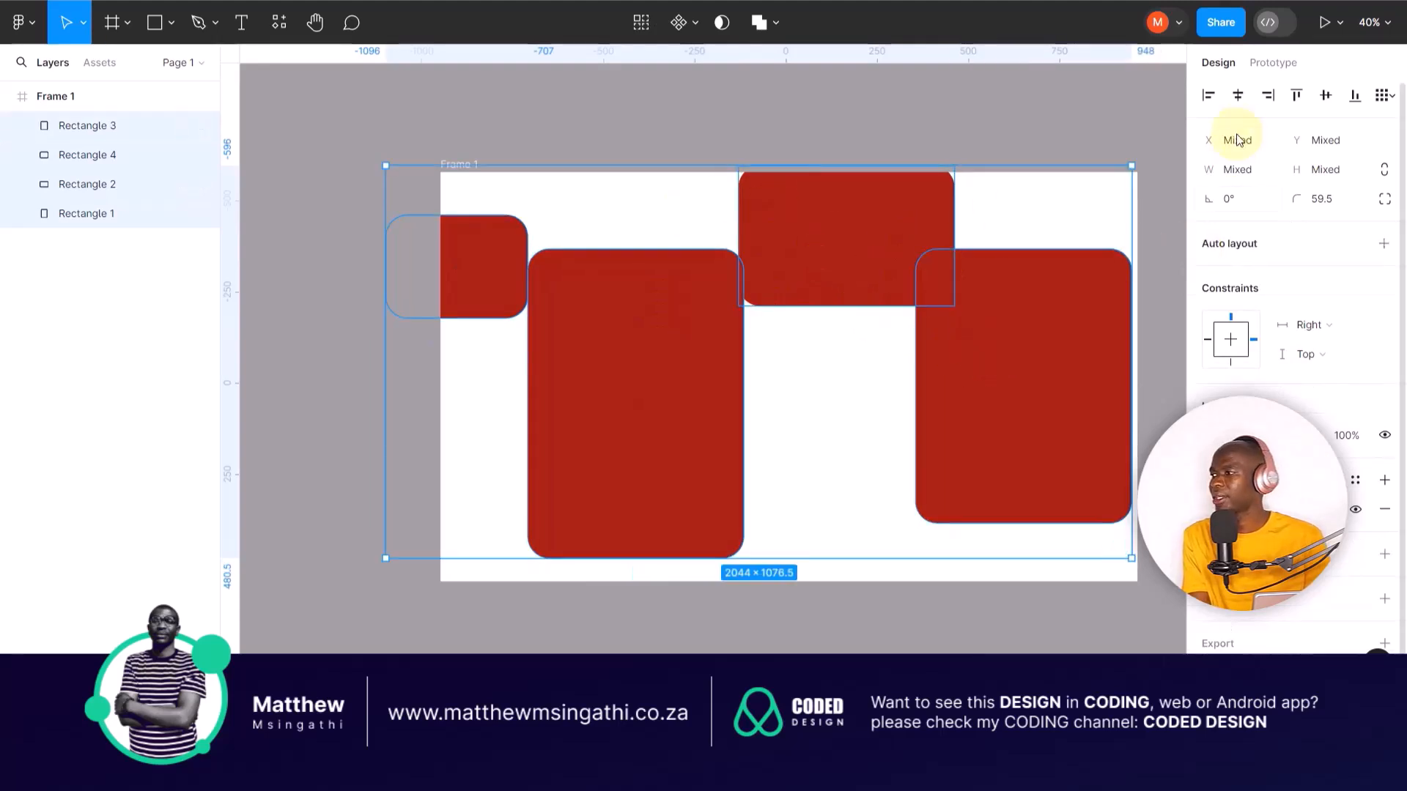
left_click(1297, 96)
mouse_move(810, 232)
left_mouse_down()
mouse_move(804, 277)
mouse_move(823, 305)
mouse_move(832, 241)
left_mouse_up()
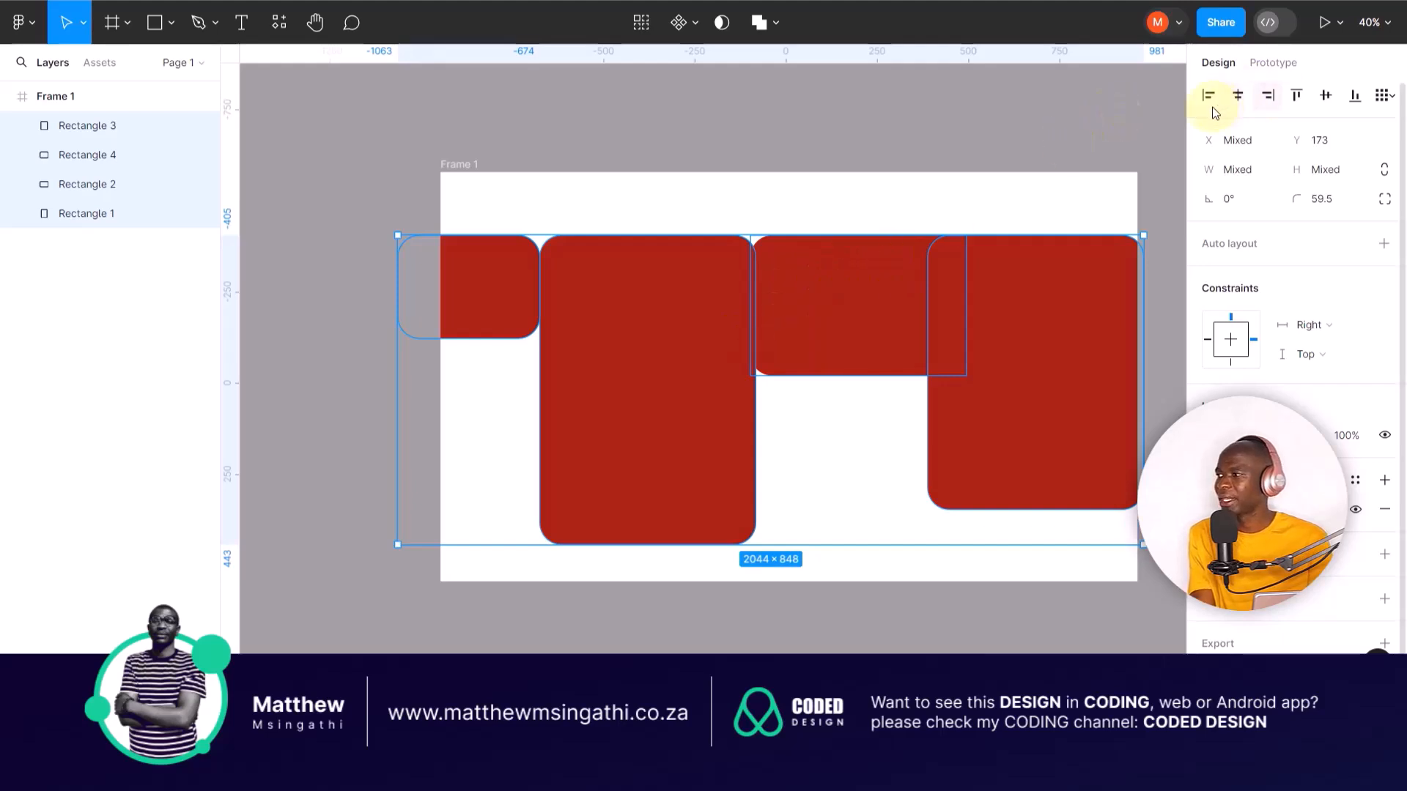
Delete every rectangle except the tallest one, and move that one to about X 659, Y 196.
left_click_drag(803, 201, 980, 473)
key("Delete")
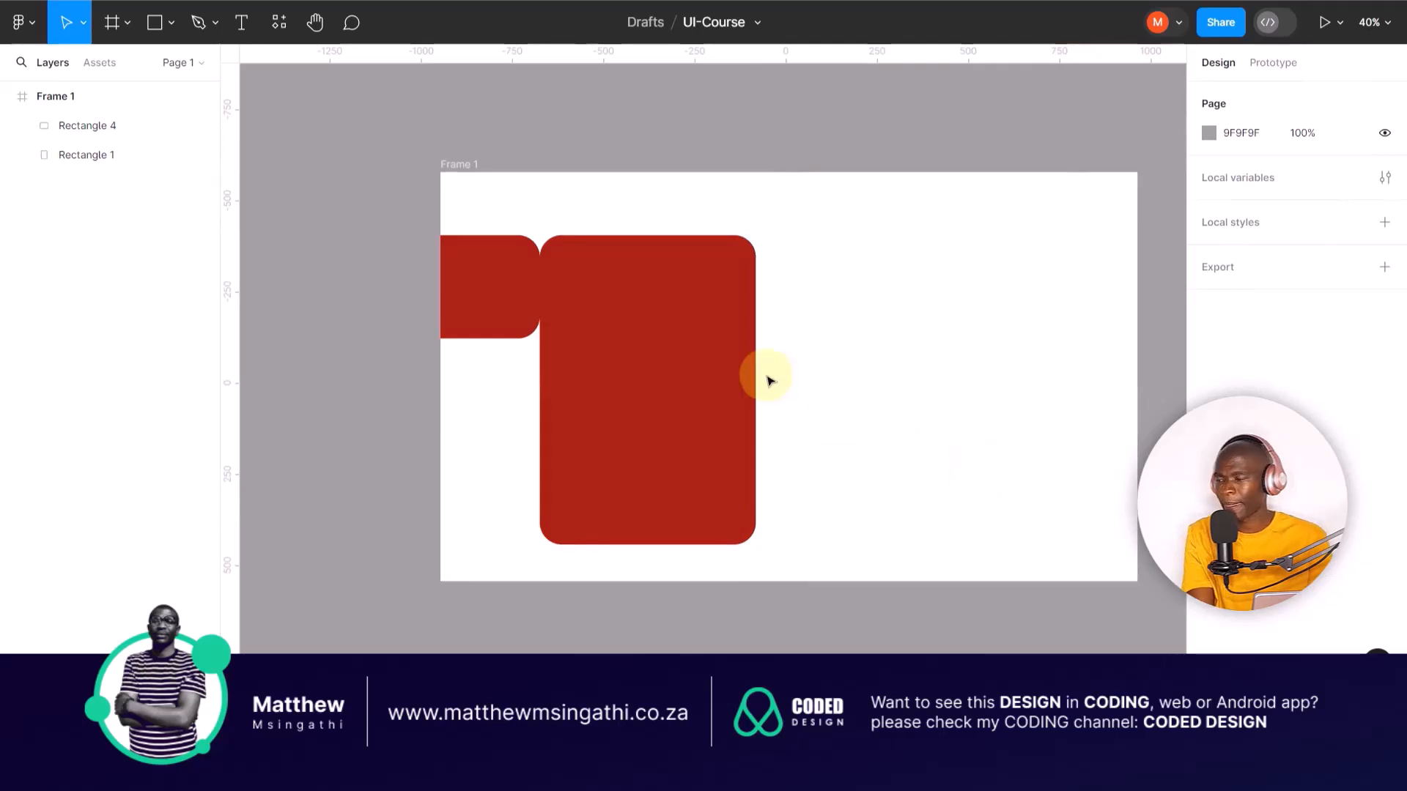
left_click_drag(654, 354, 776, 352)
left_click(513, 258)
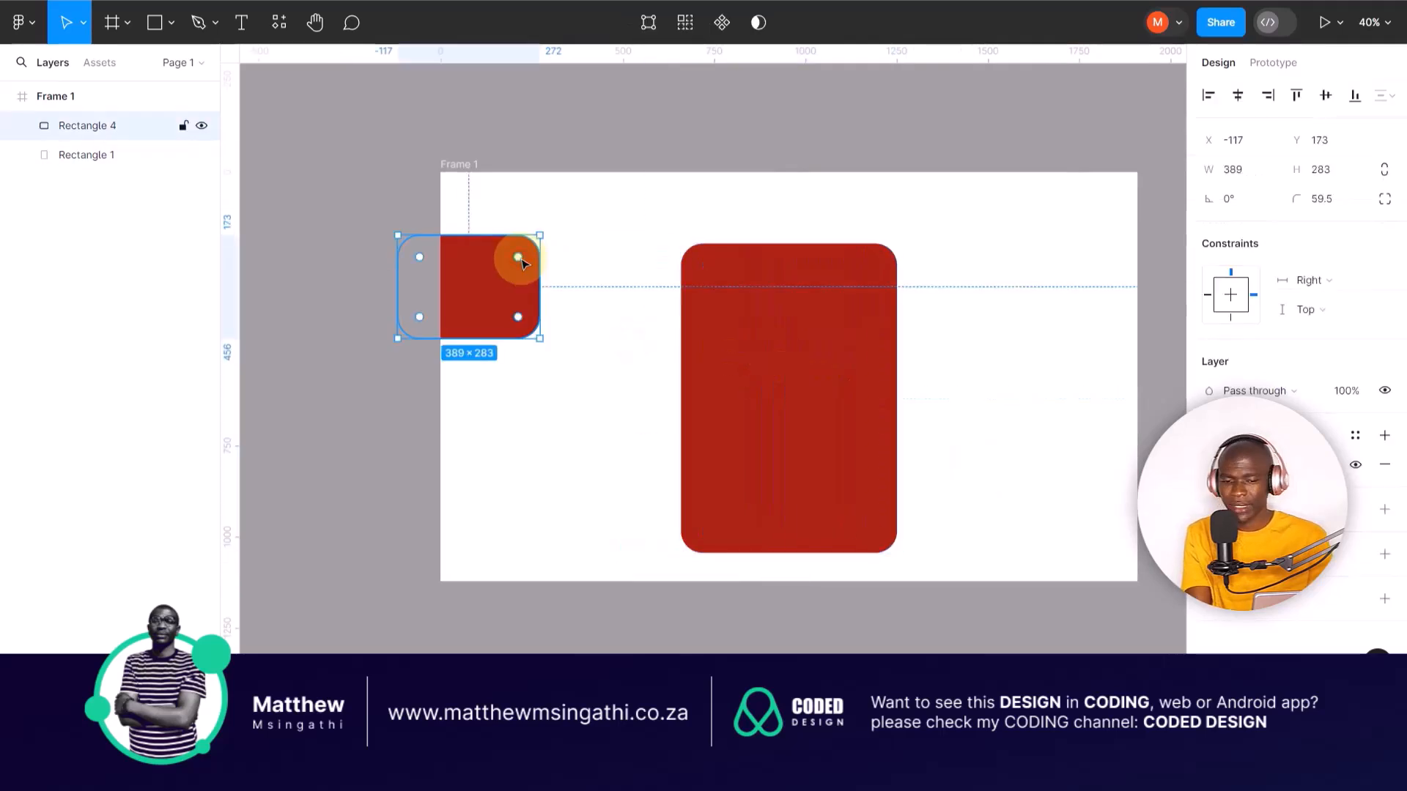
key("Delete")
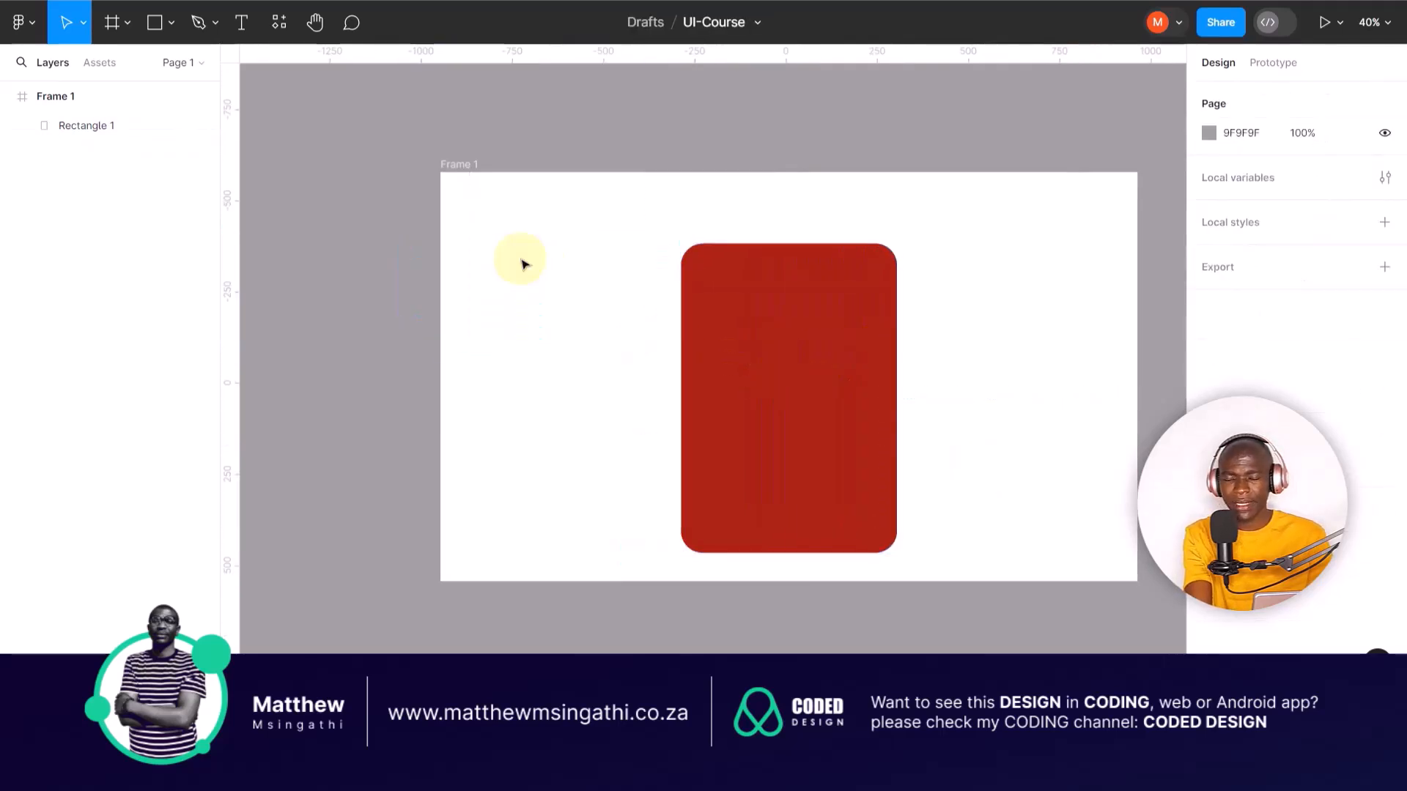
Shrink the rectangle to about 292 by 520 and place it near the frame's left side at about X 180, Y 274.
left_click(784, 343)
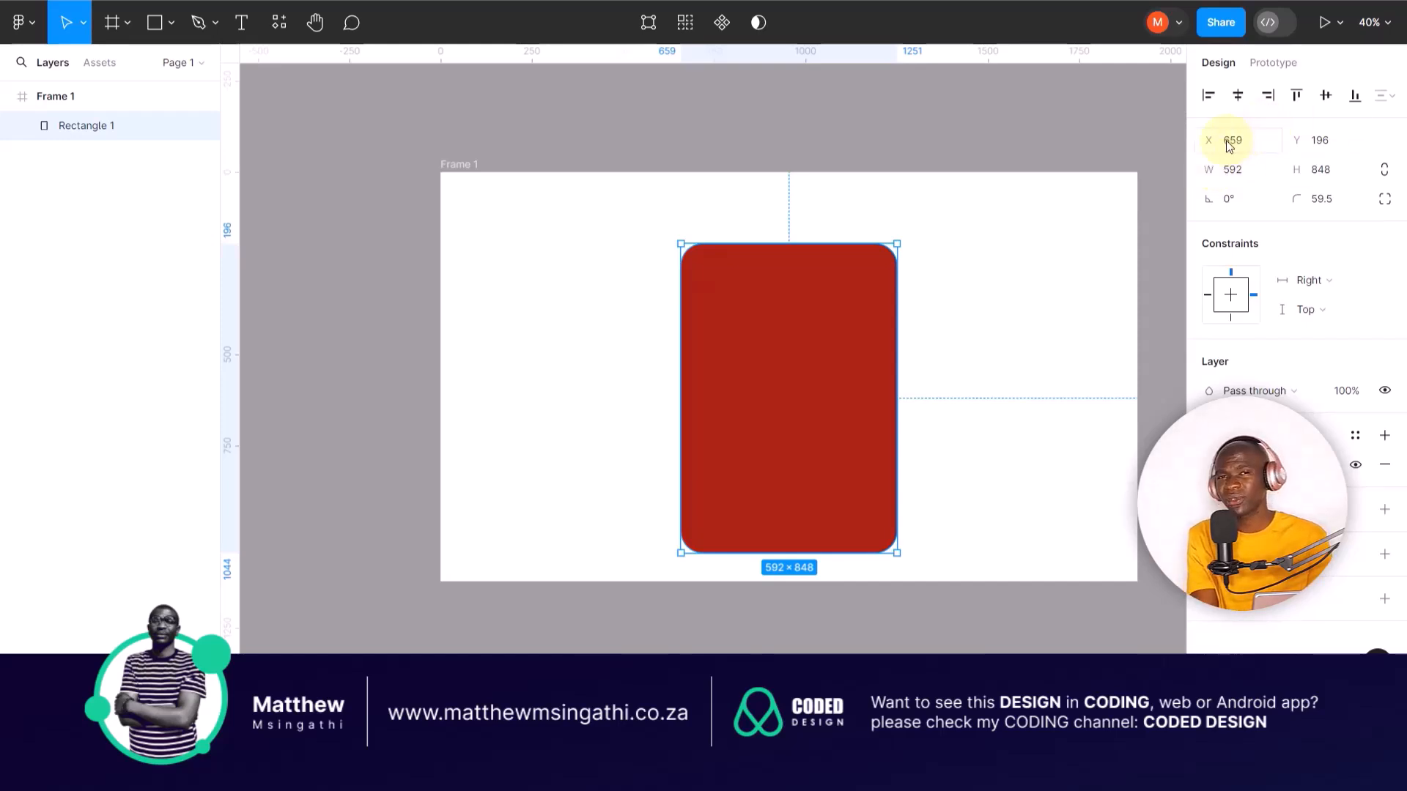
left_click_drag(685, 301, 597, 339)
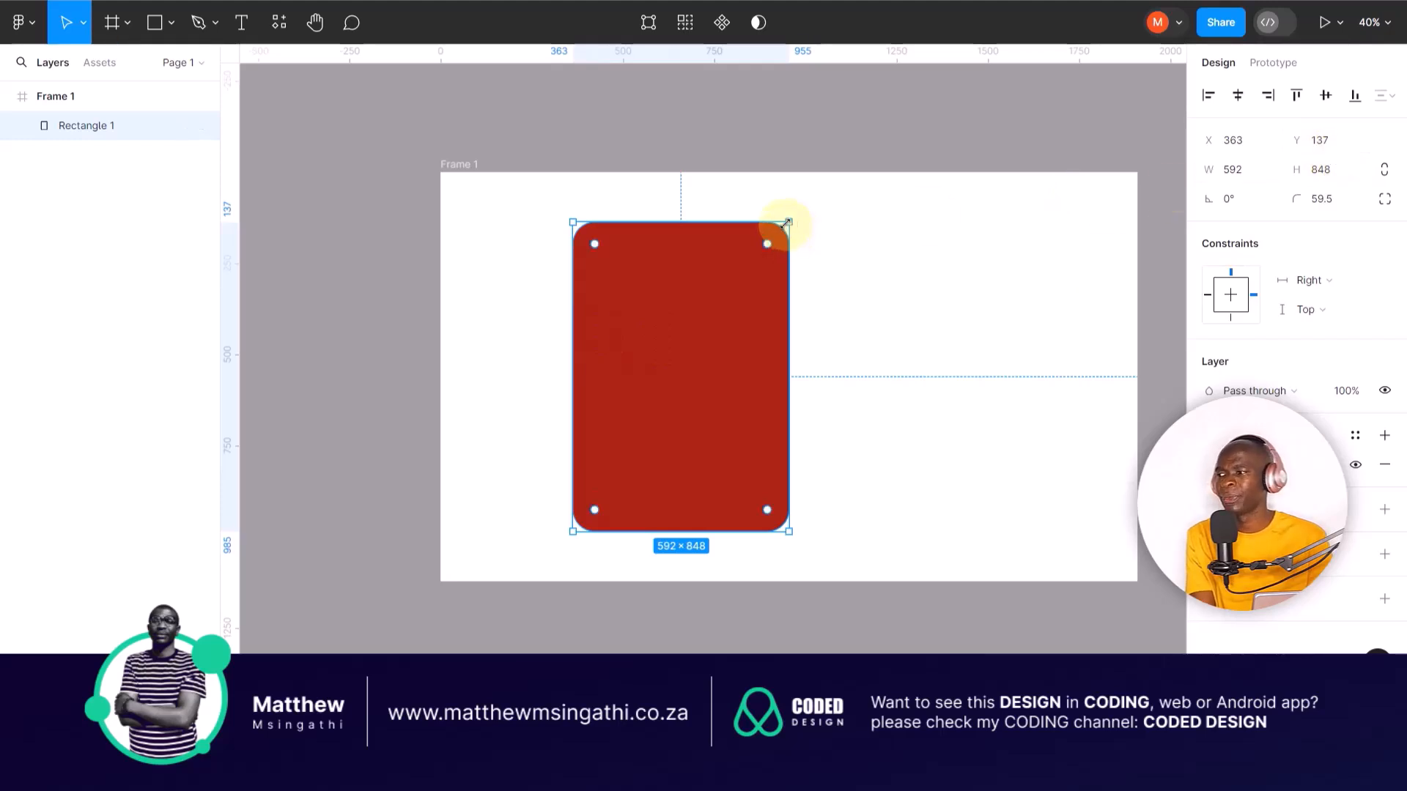
left_click_drag(787, 222, 679, 342)
left_click_drag(651, 387, 584, 318)
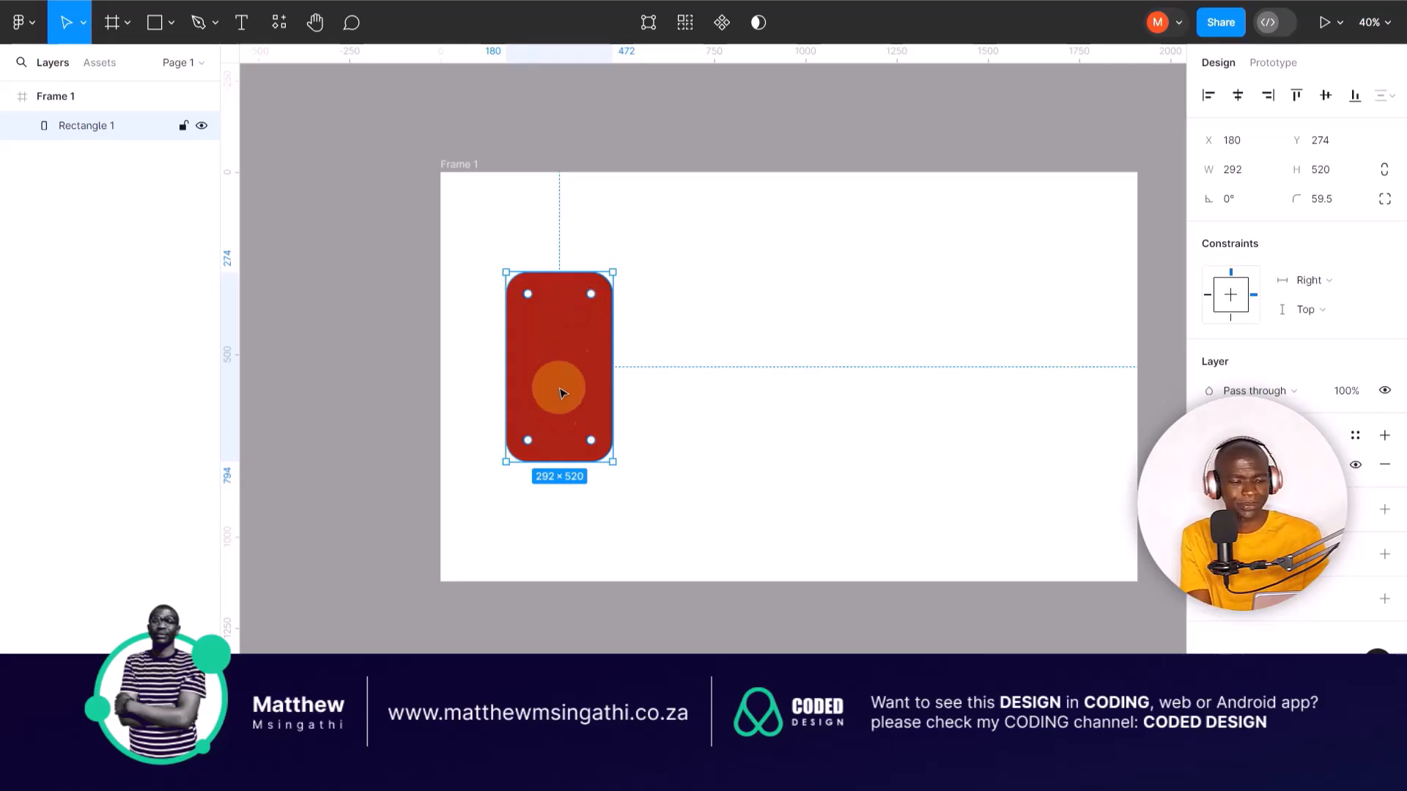
Duplicate the rectangle to about X 910, Y 314 and fill the copy with light pink.
key("ctrl+d")
left_click_drag(570, 359, 836, 374)
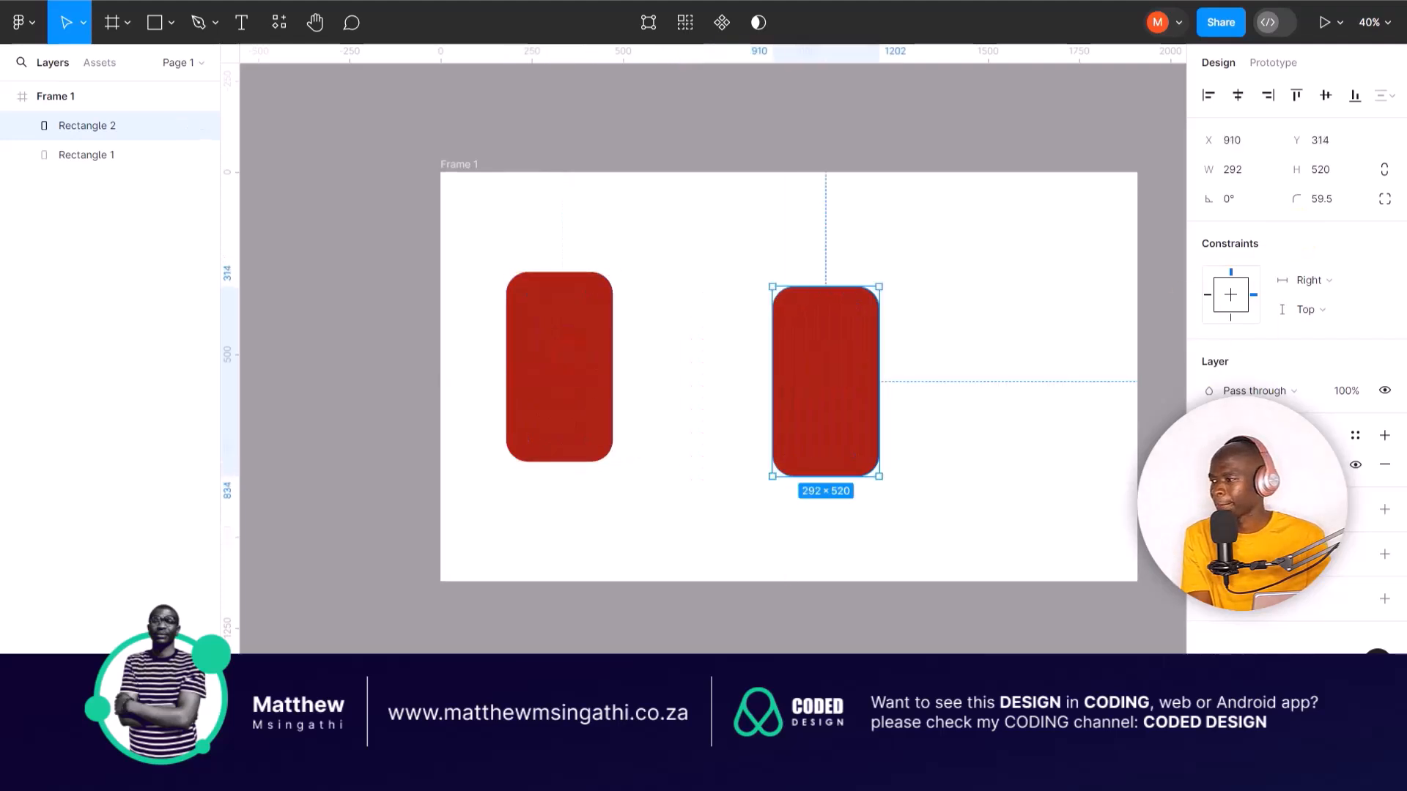
left_click(1211, 464)
left_click(1045, 252)
left_click(870, 195)
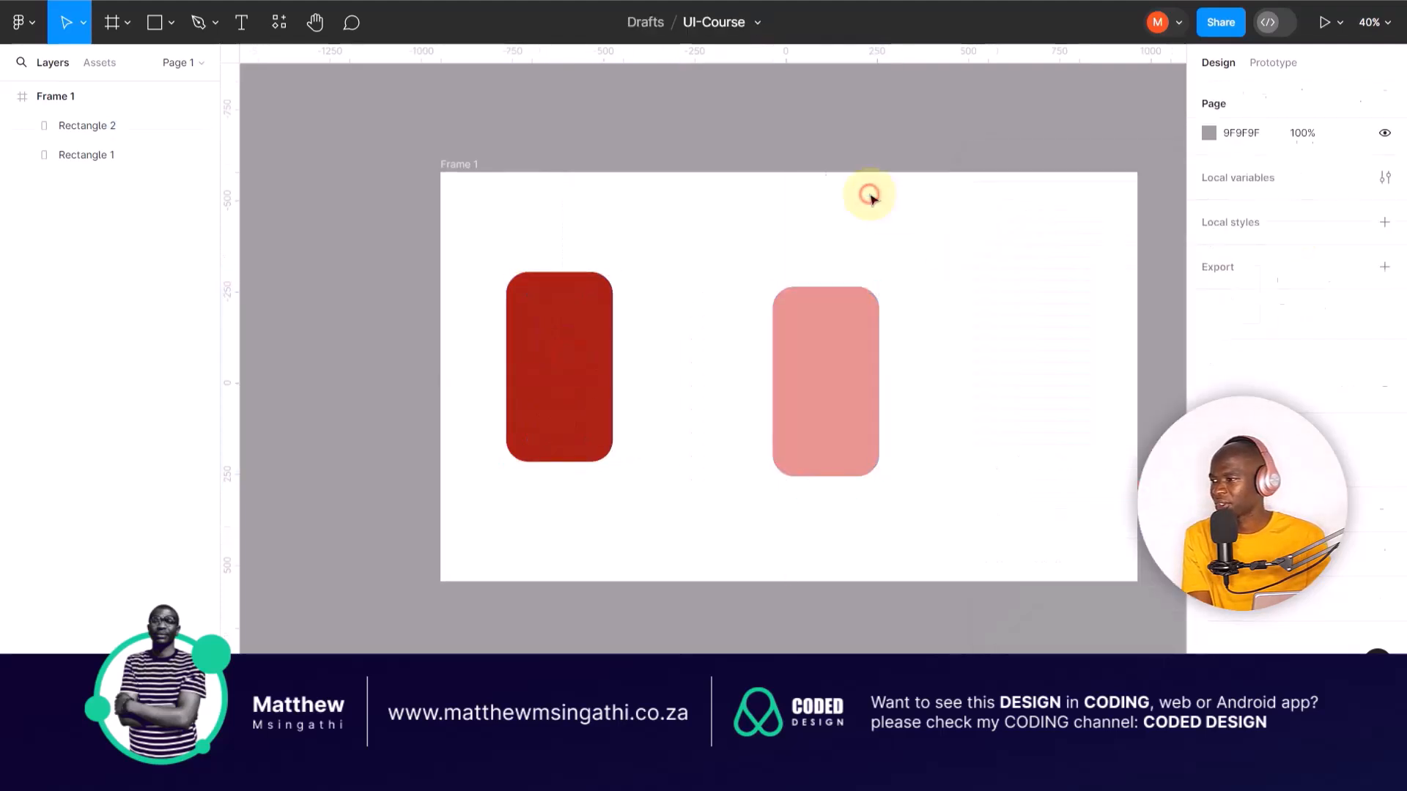
Enlarge the pink rectangle to about 598 by 740 and move it to about X 800, Y 119.
left_click(815, 289)
left_click_drag(878, 339, 990, 339)
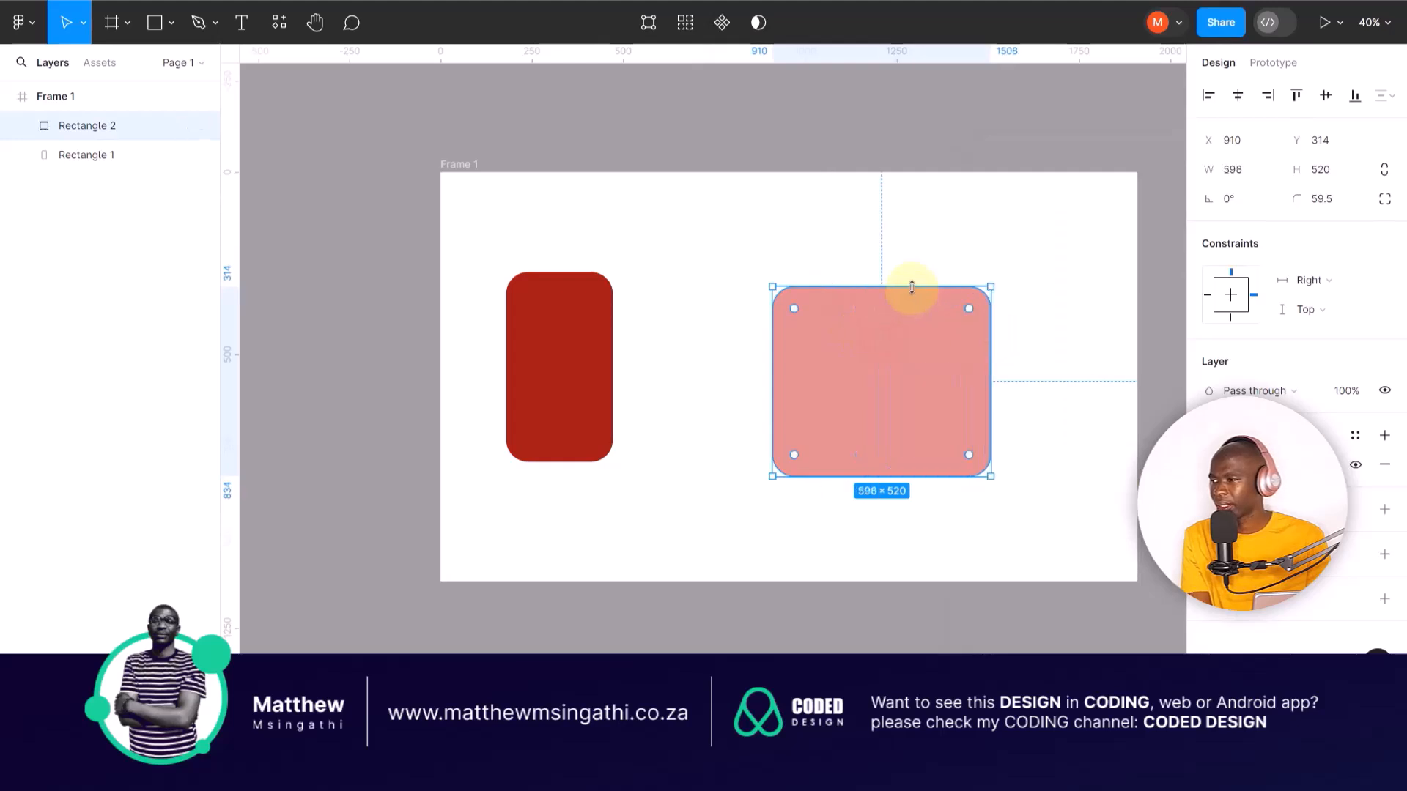
left_click_drag(912, 287, 926, 207)
left_click_drag(872, 310, 839, 320)
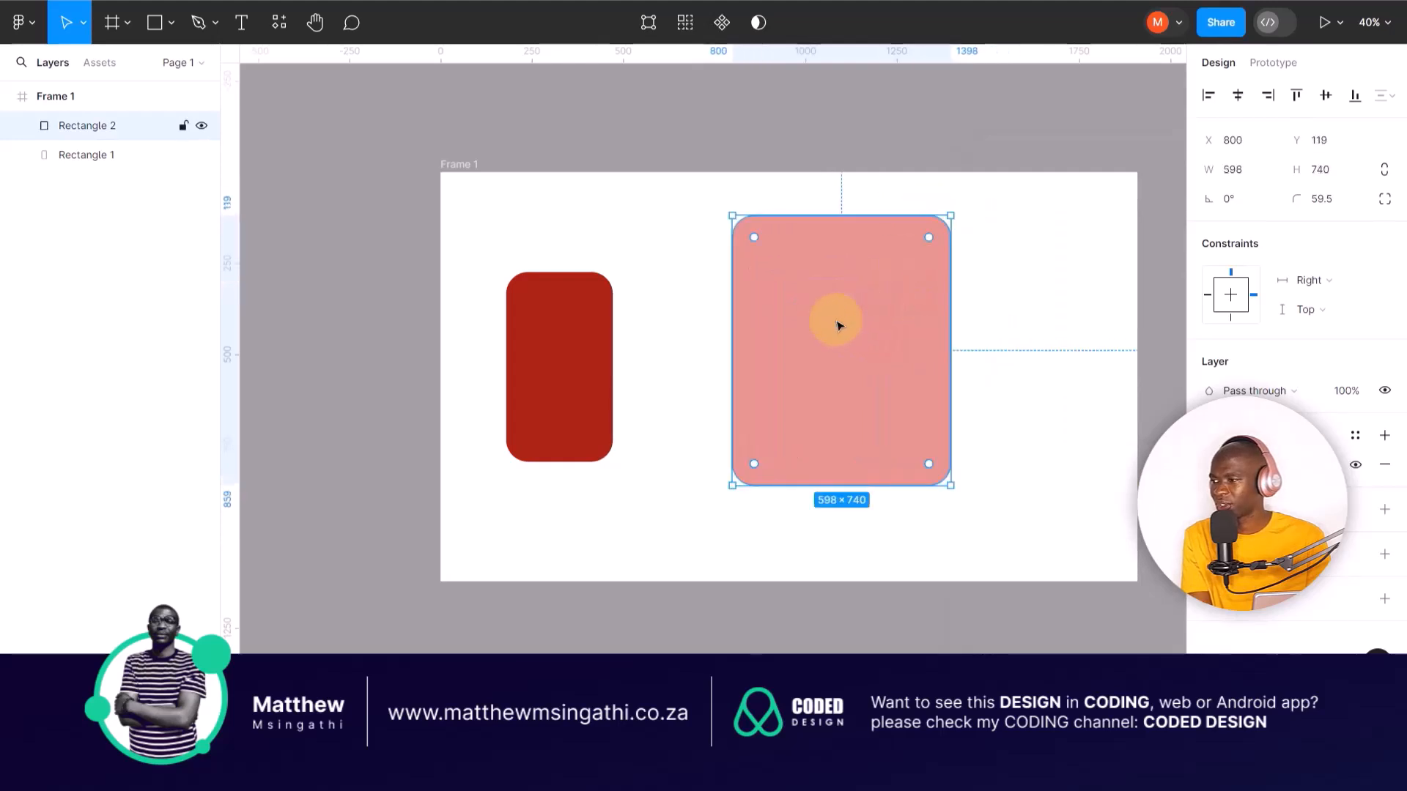
Bring the dark red rectangle in front of the pink one in the layer order.
left_click(579, 318)
key("ctrl+]")
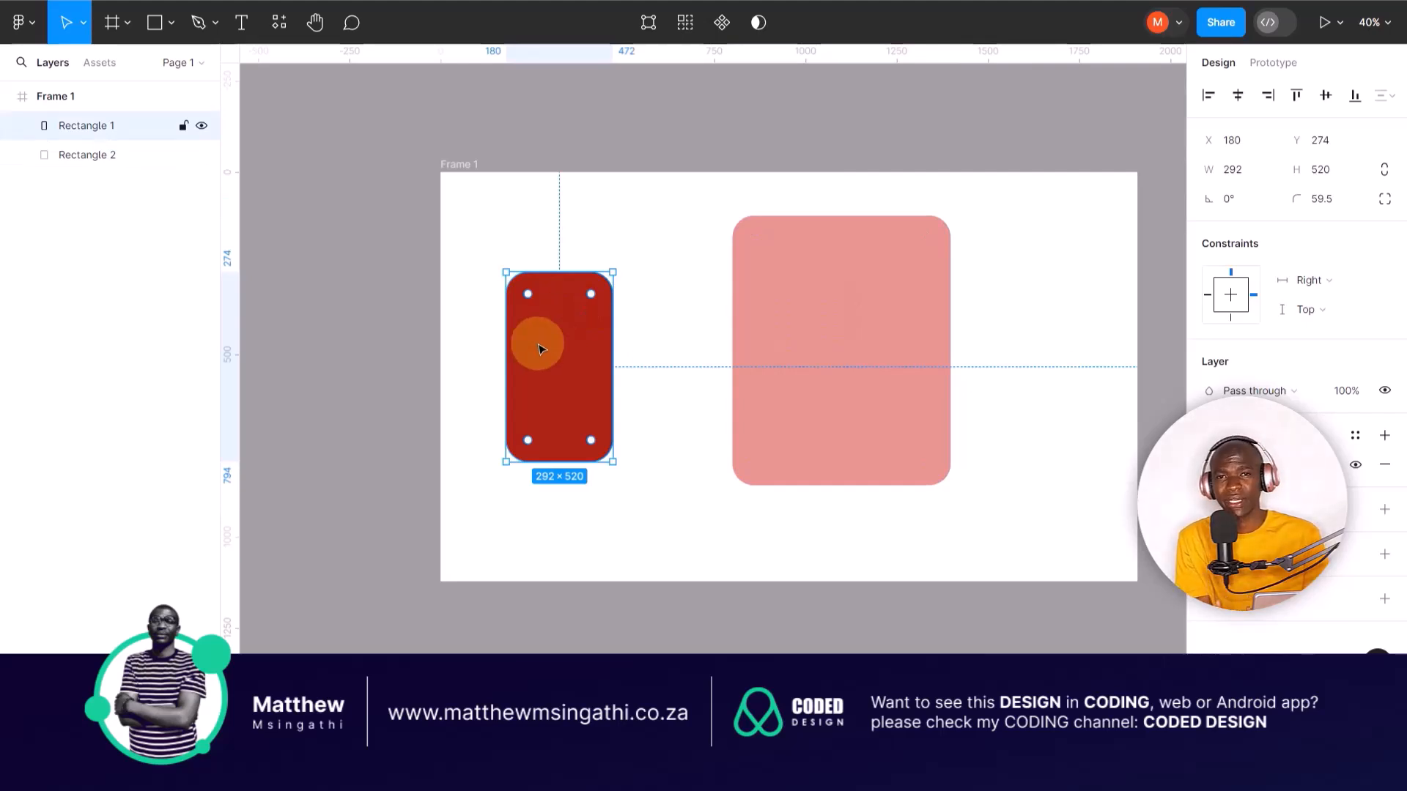
left_click(647, 373)
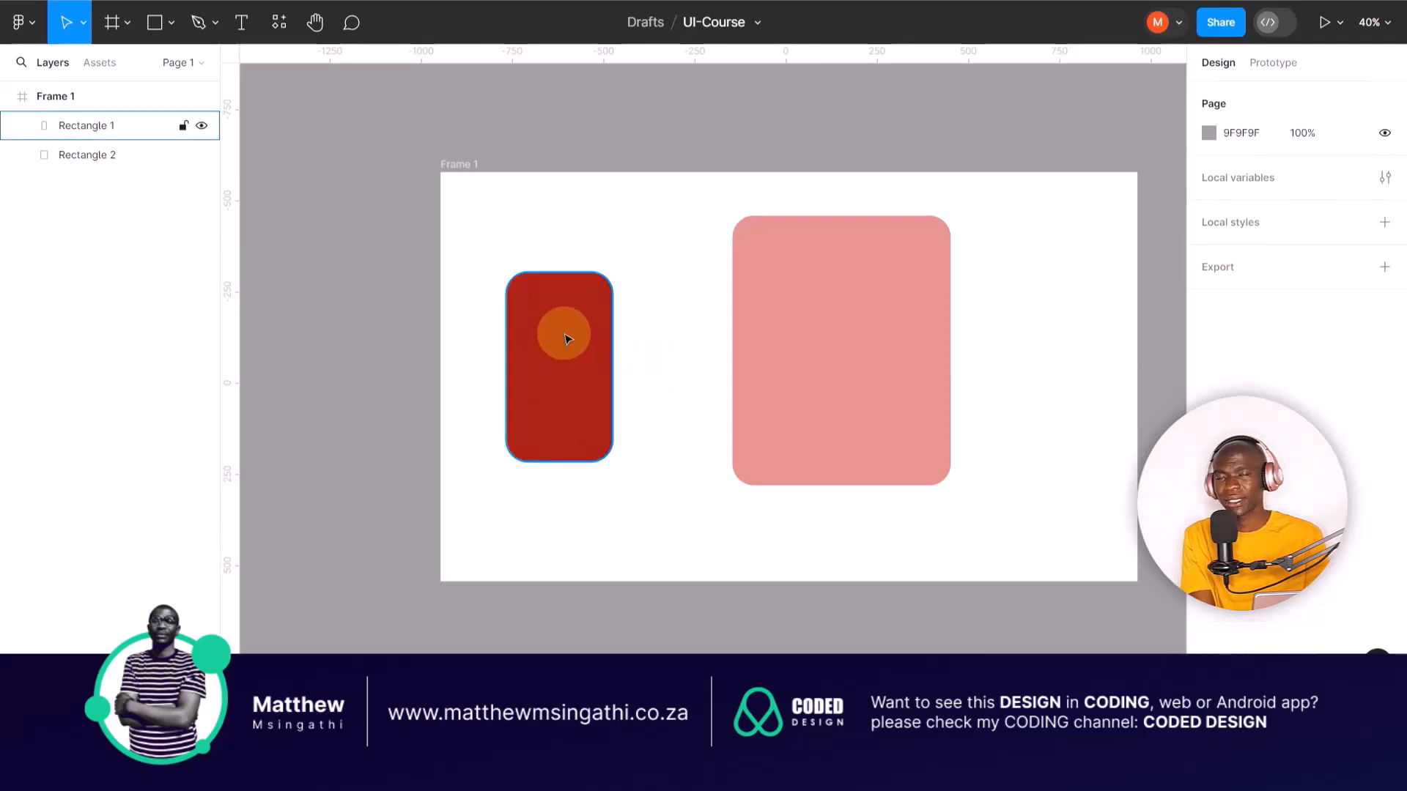
left_click(565, 338)
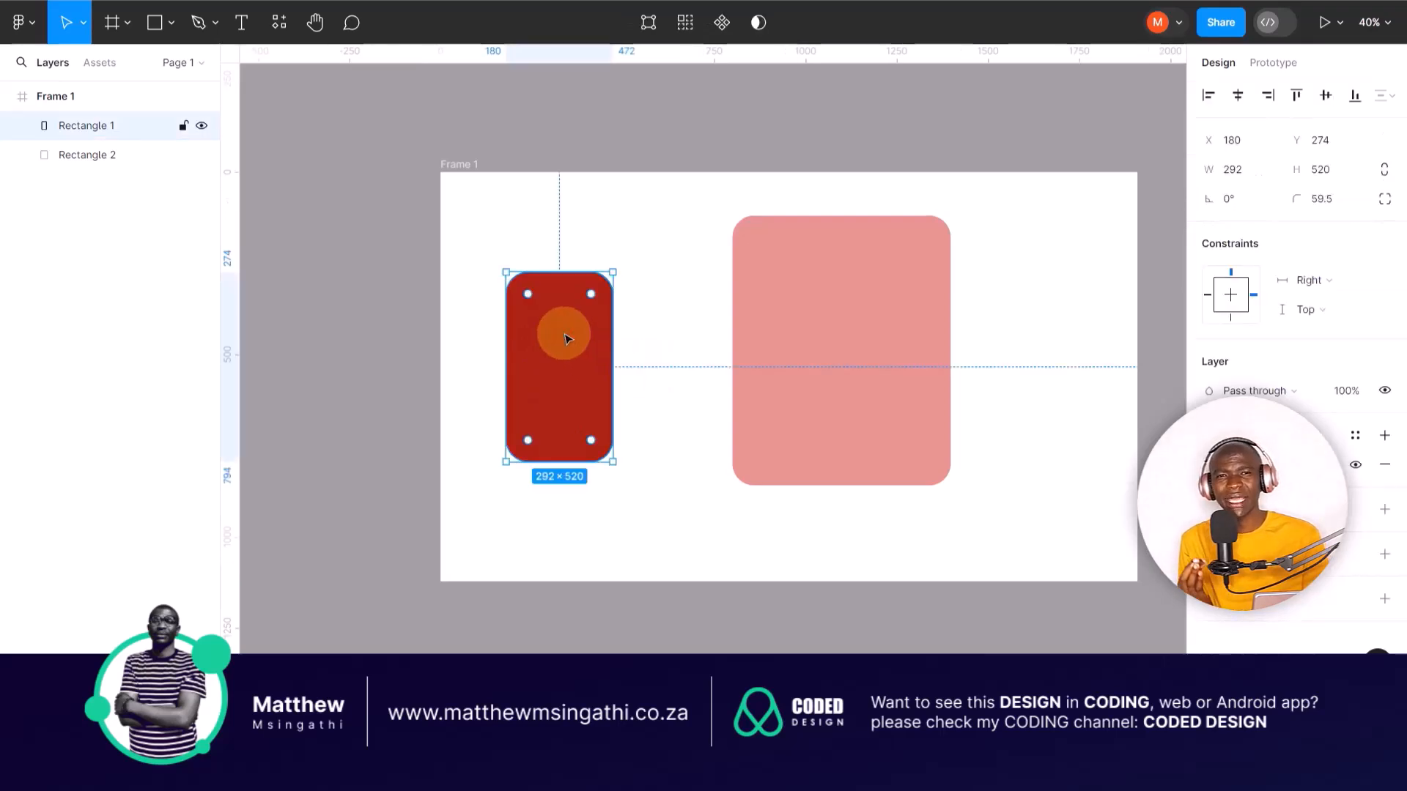
Set the dark red rectangle's X position to 800 so its left edge matches the pink rectangle's.
left_click(812, 339)
left_click(1238, 146)
left_click(810, 264)
left_click(531, 333)
left_click(1257, 153)
type("800")
key("Return")
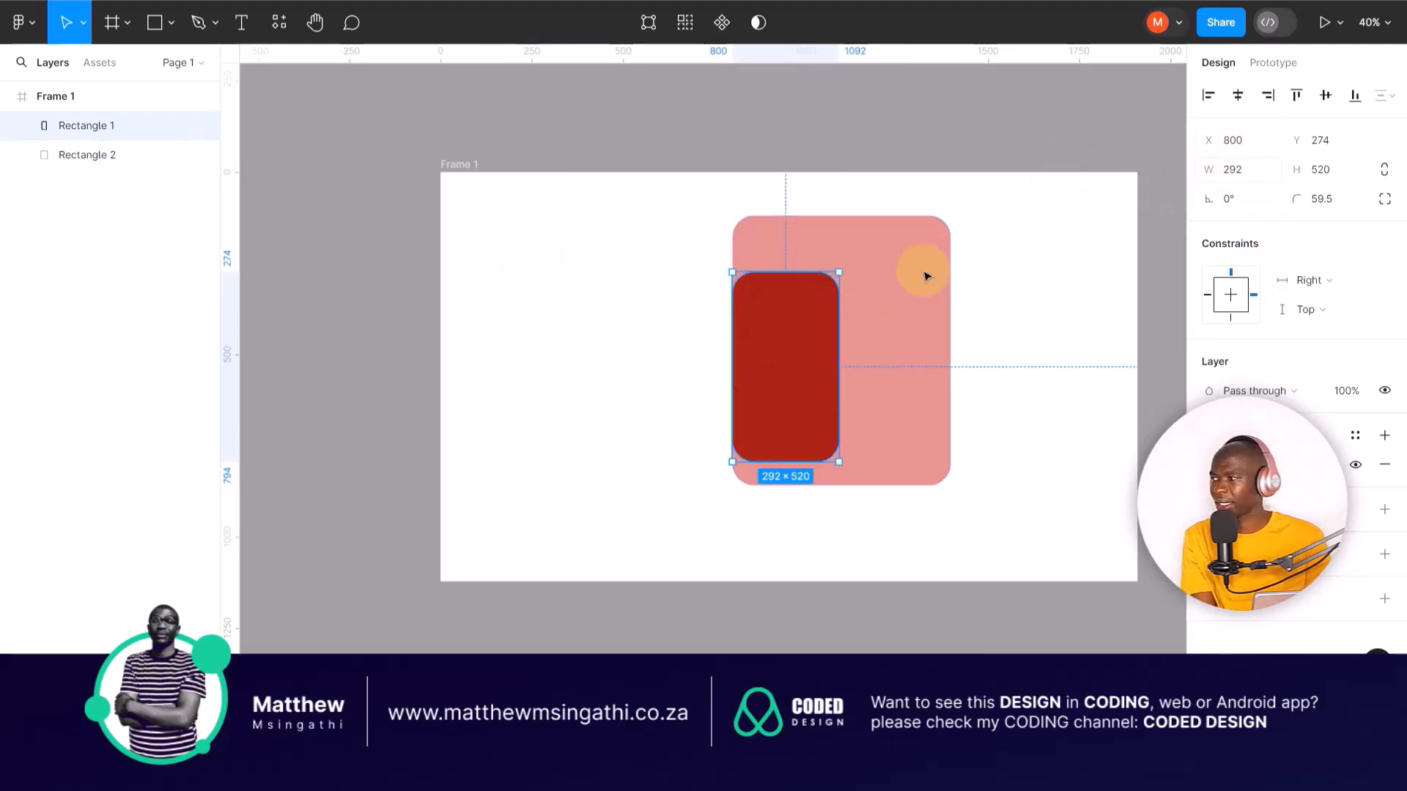
Set the dark red rectangle's Y position to 119 so its top edge matches the pink rectangle's.
left_click(892, 287)
left_click(1325, 144)
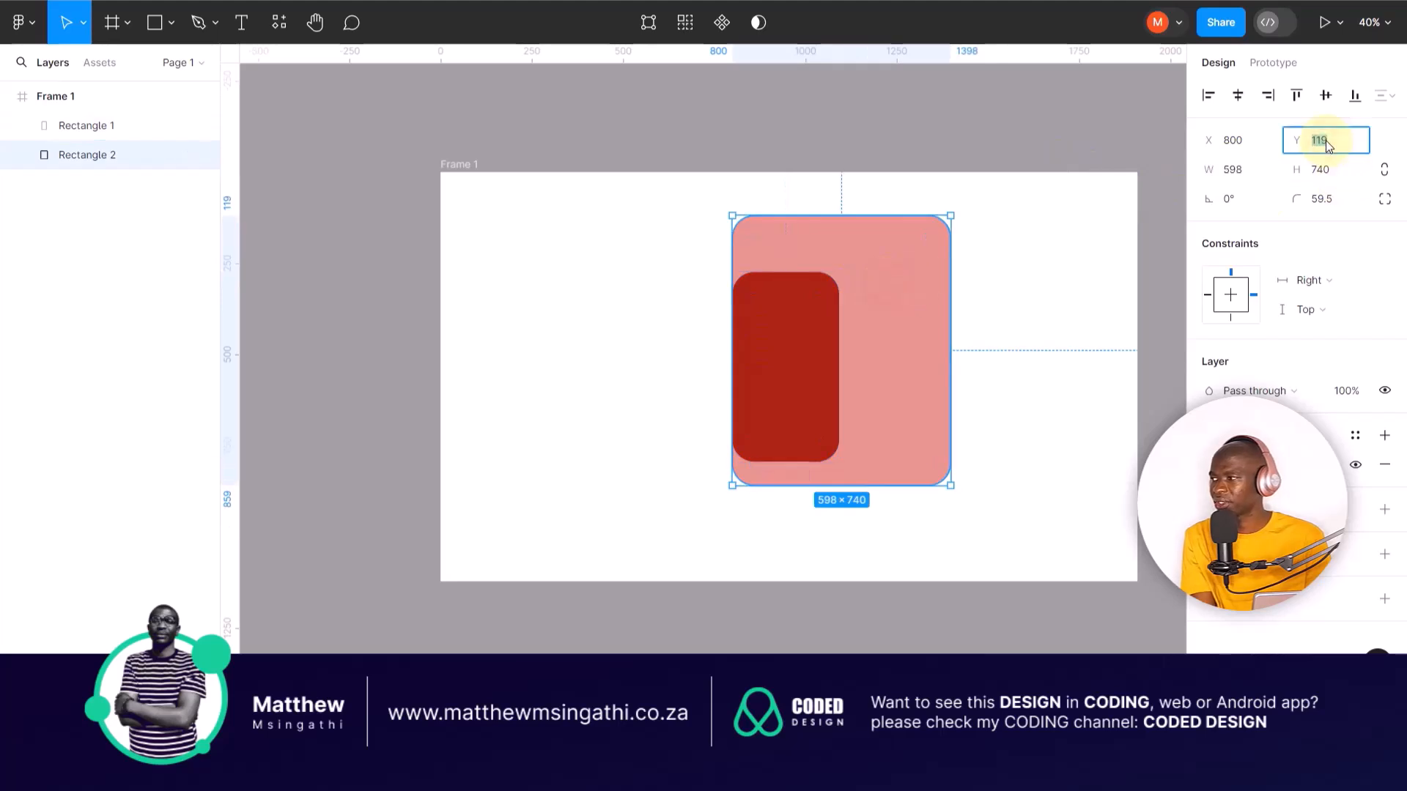
left_click(779, 308)
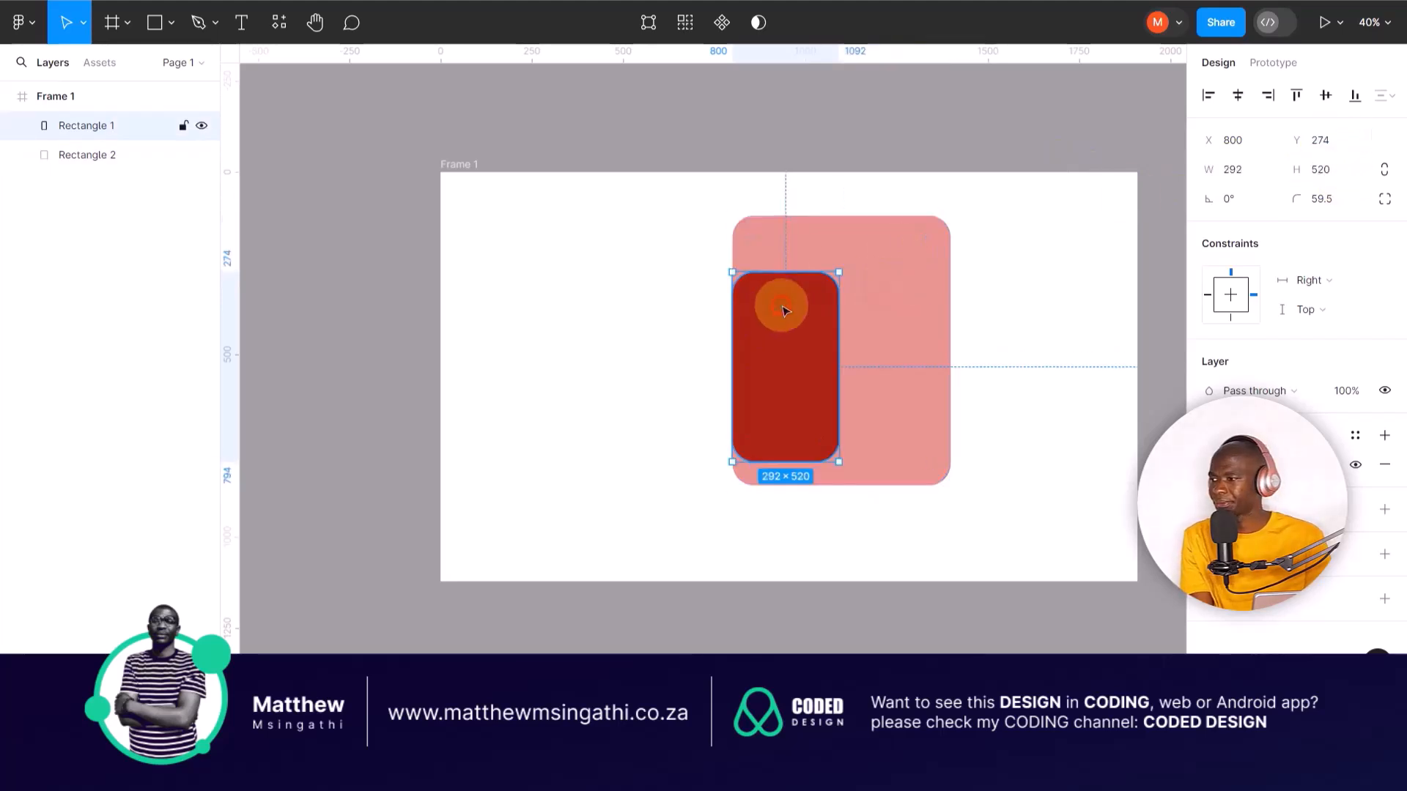
left_click(1325, 144)
type("119")
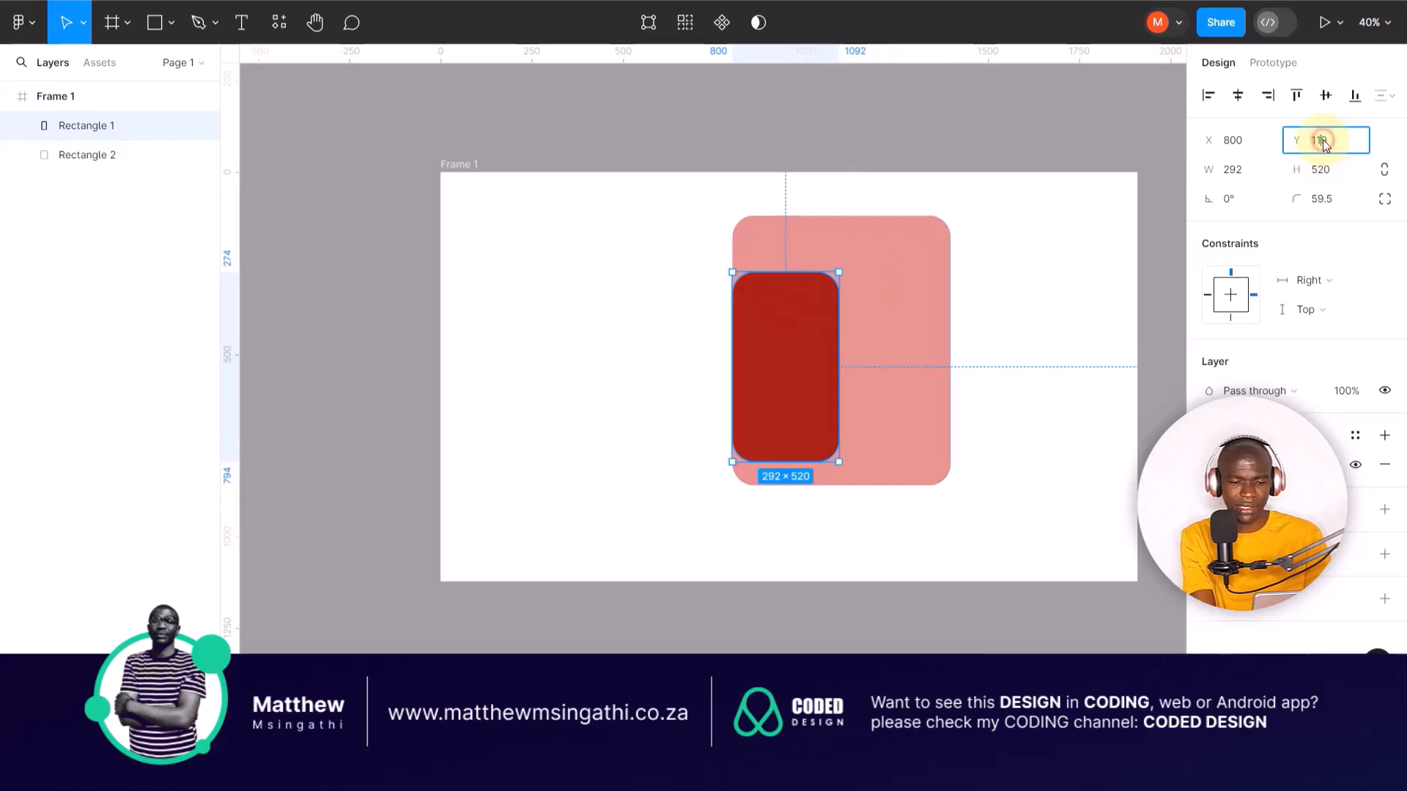
key("Return")
left_click(1004, 312)
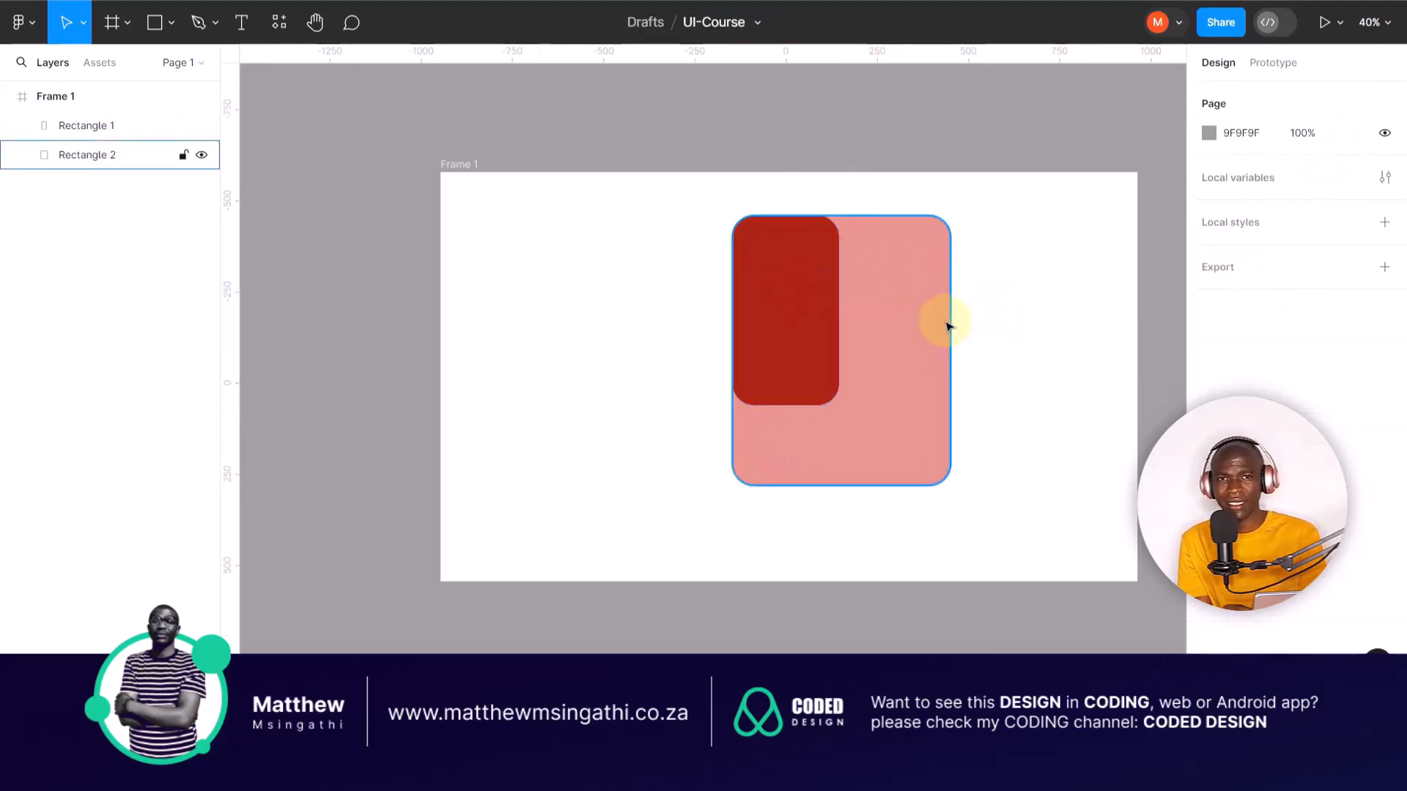
left_click(741, 226)
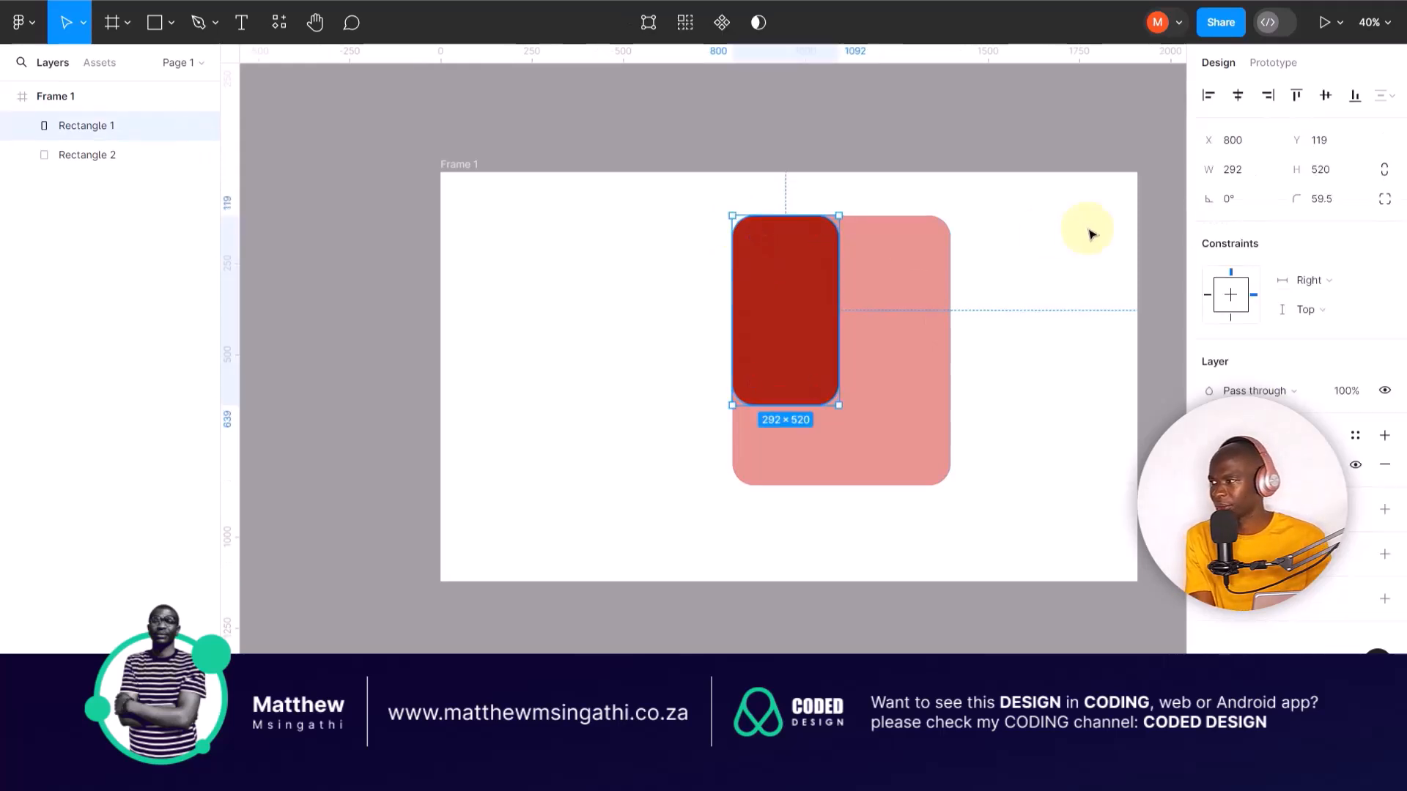
Enlarge the dark red rectangle to about 510 by 615 and move it left, slightly overlapping the pink rectangle's left edge.
left_click_drag(838, 266, 918, 264)
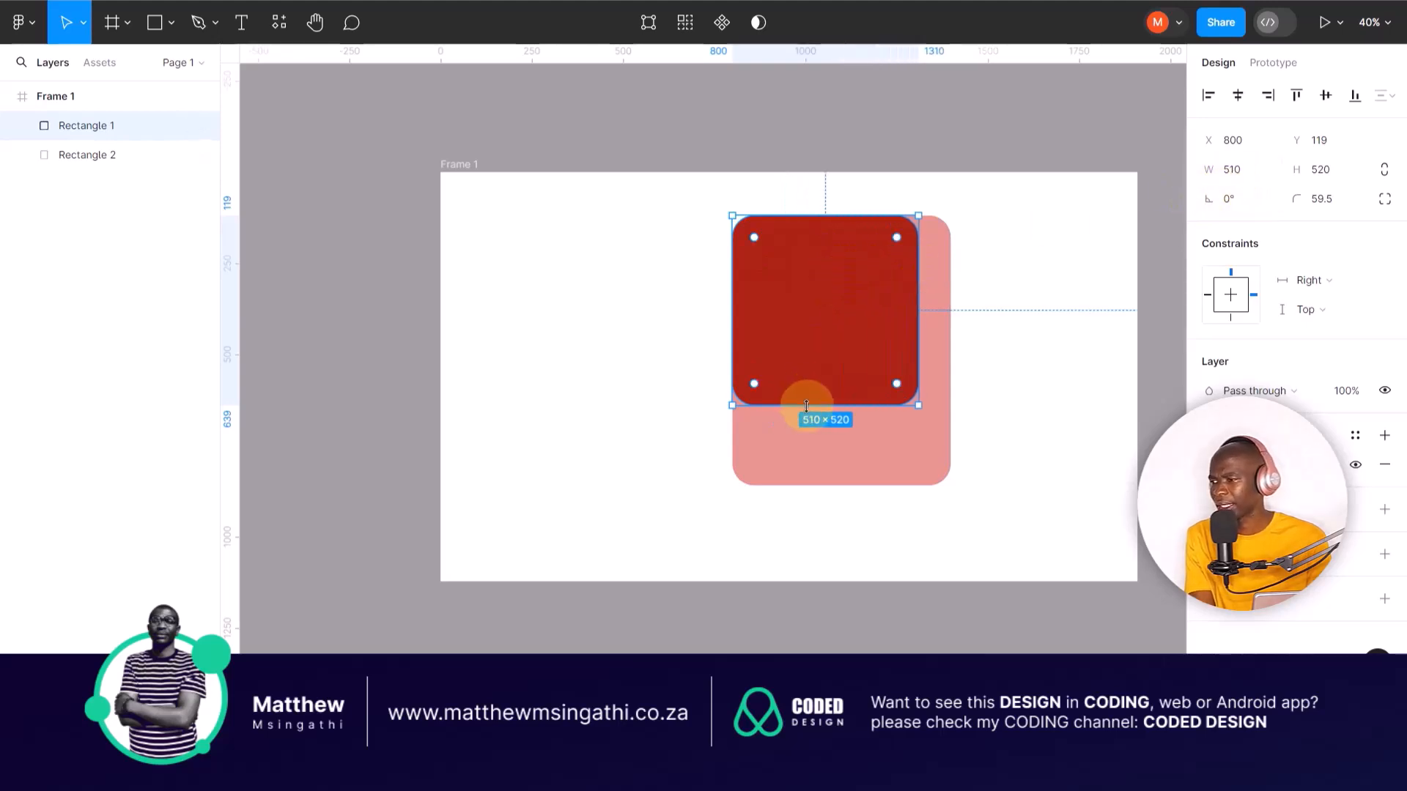
left_click_drag(806, 406, 806, 440)
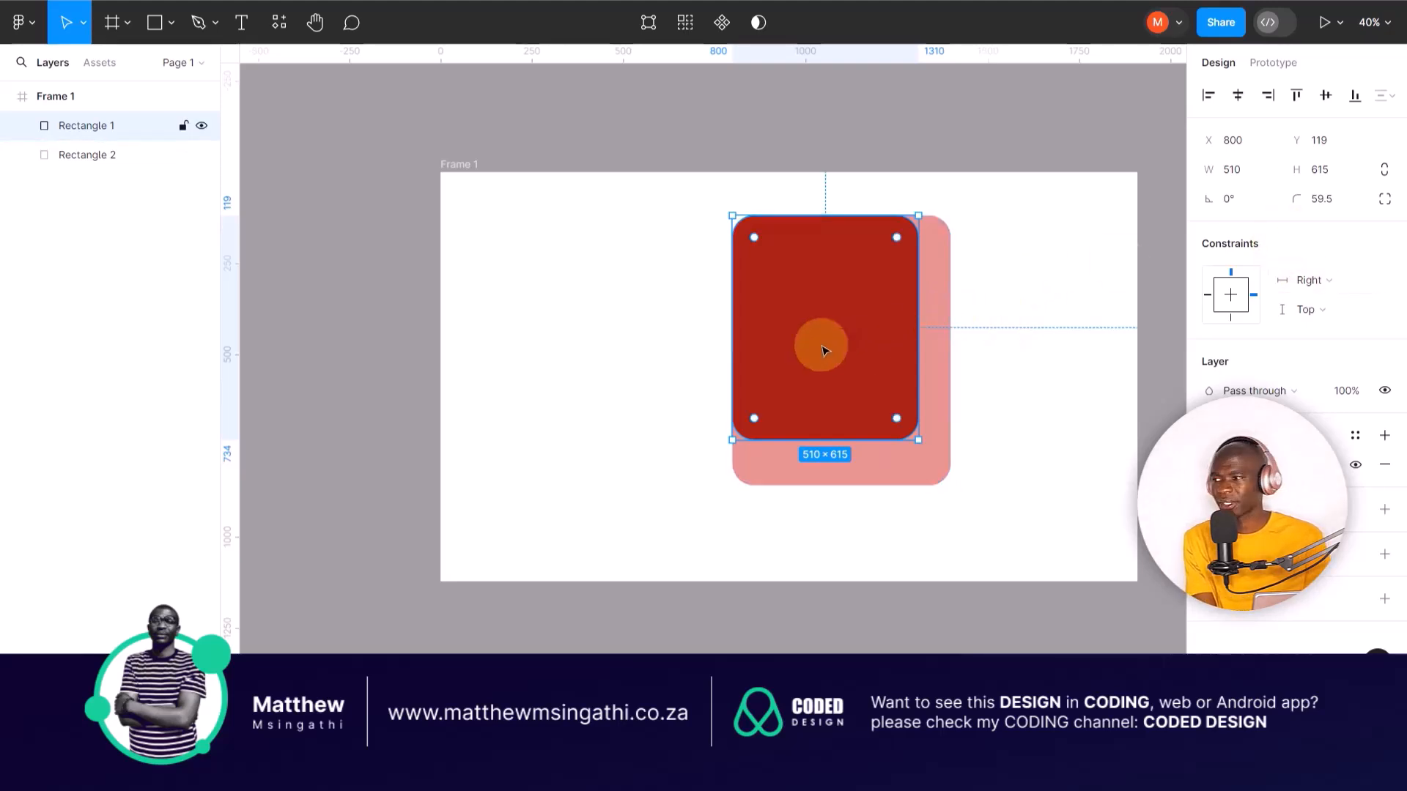
left_click_drag(848, 301, 671, 313)
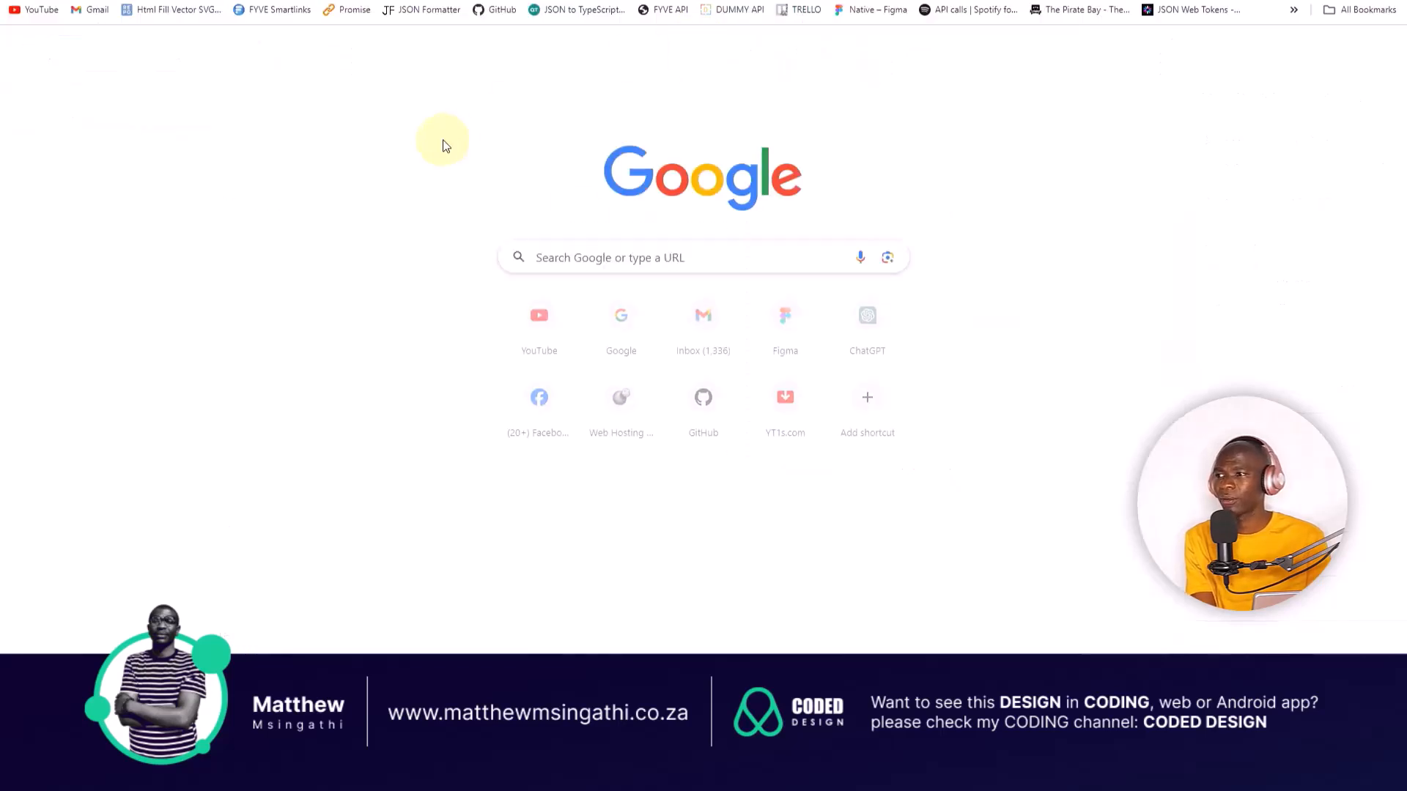
Switch to the web browser and search Google for "bird".
left_click(599, 256)
type("bi")
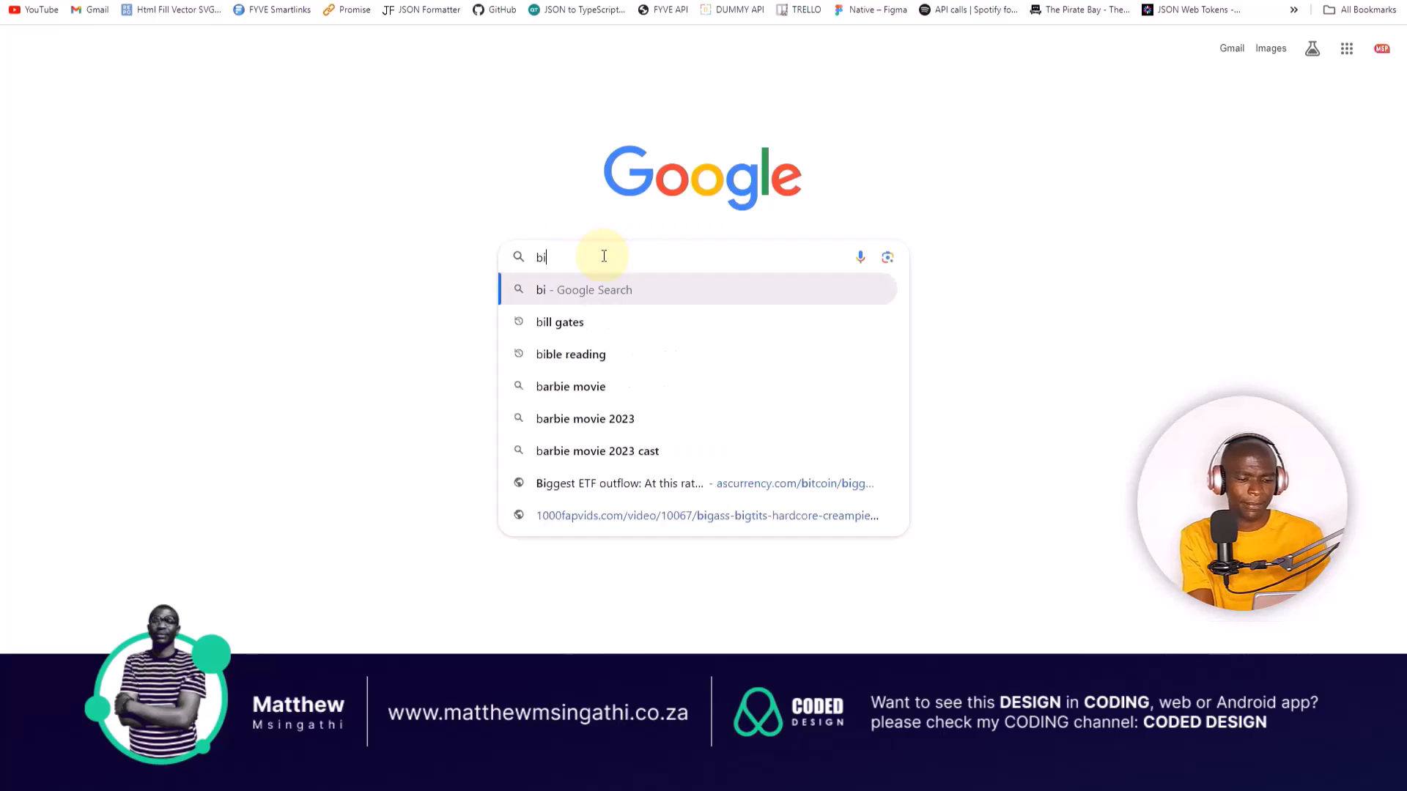
type("rd")
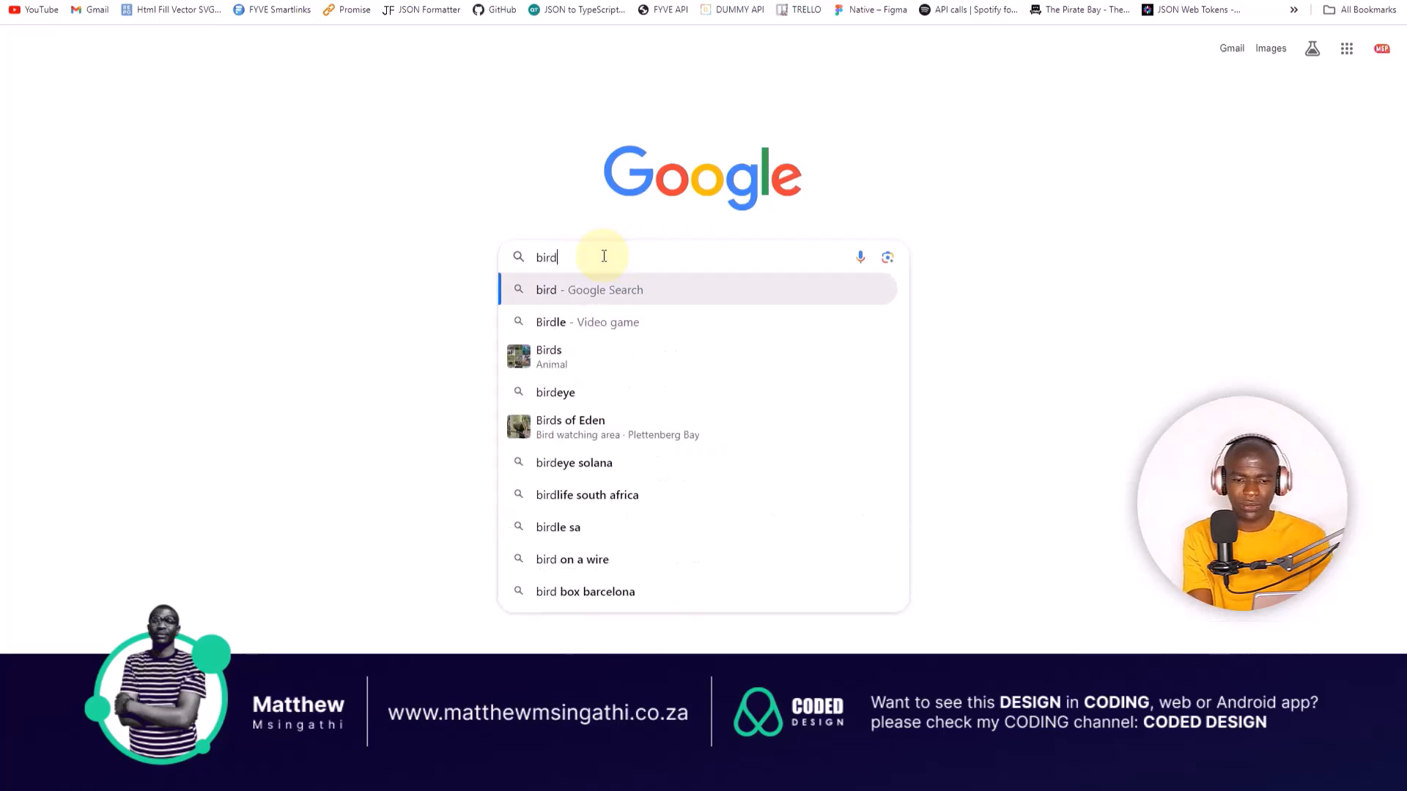
key("Return")
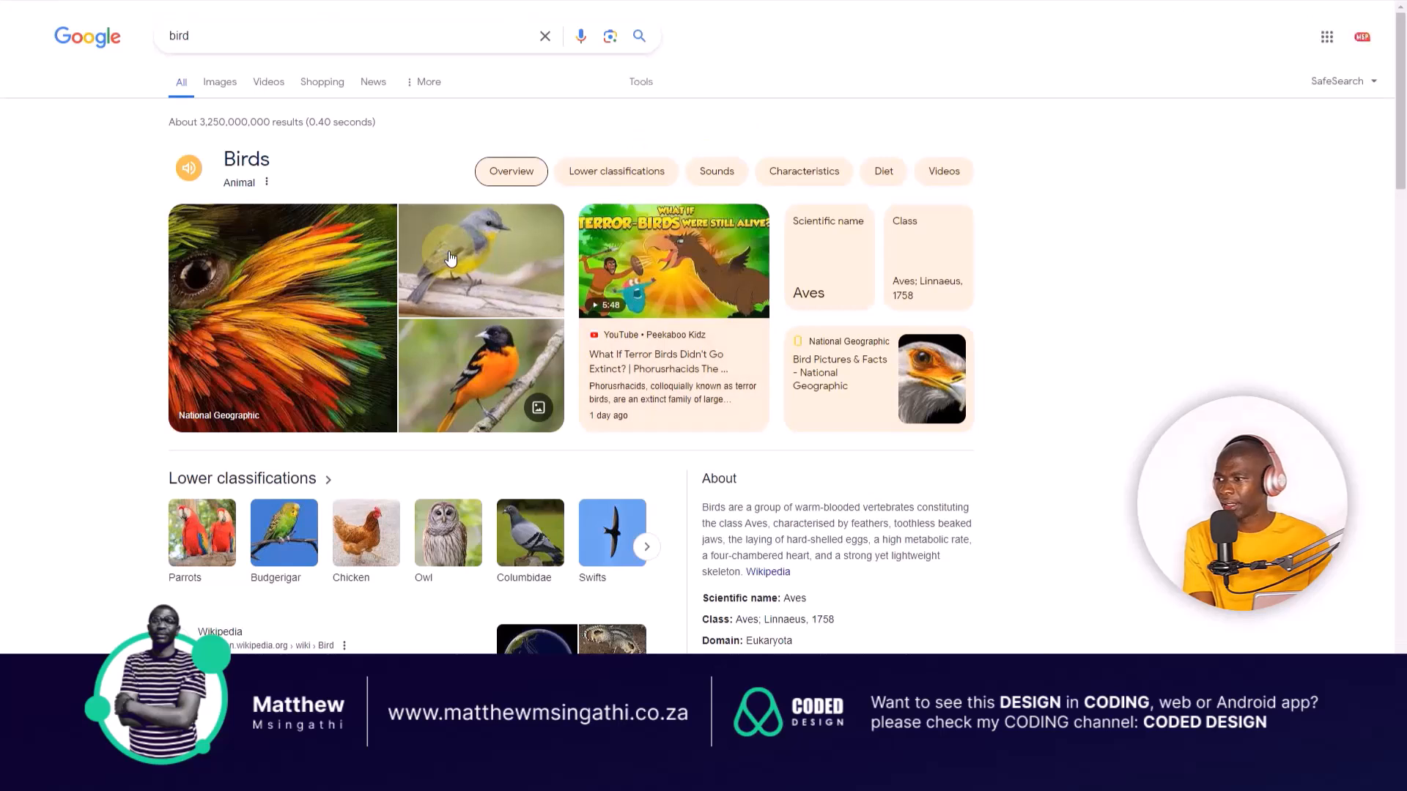
Open the preview of the grey and yellow songbird from Wikipedia and copy the image.
right_click(488, 249)
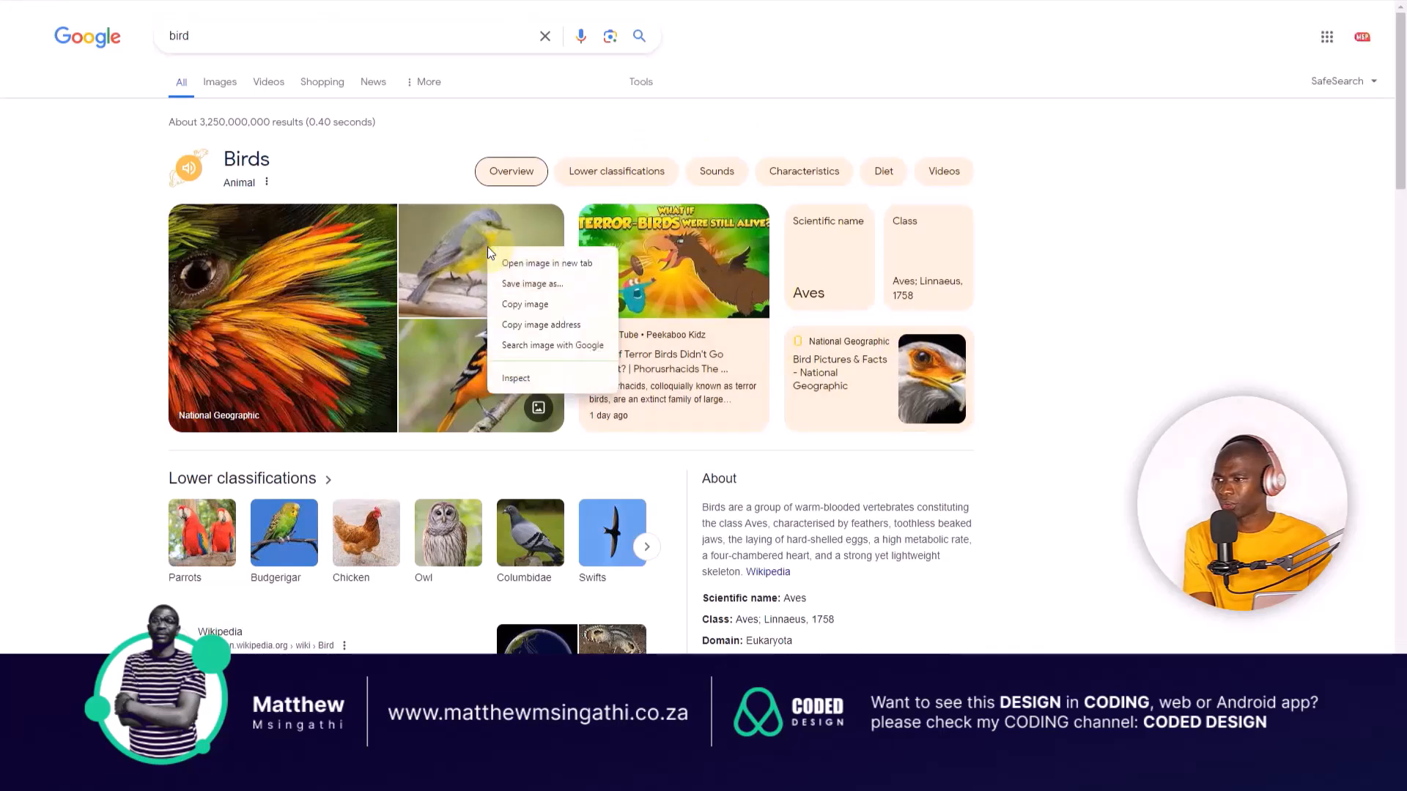
left_click(544, 299)
right_click(910, 297)
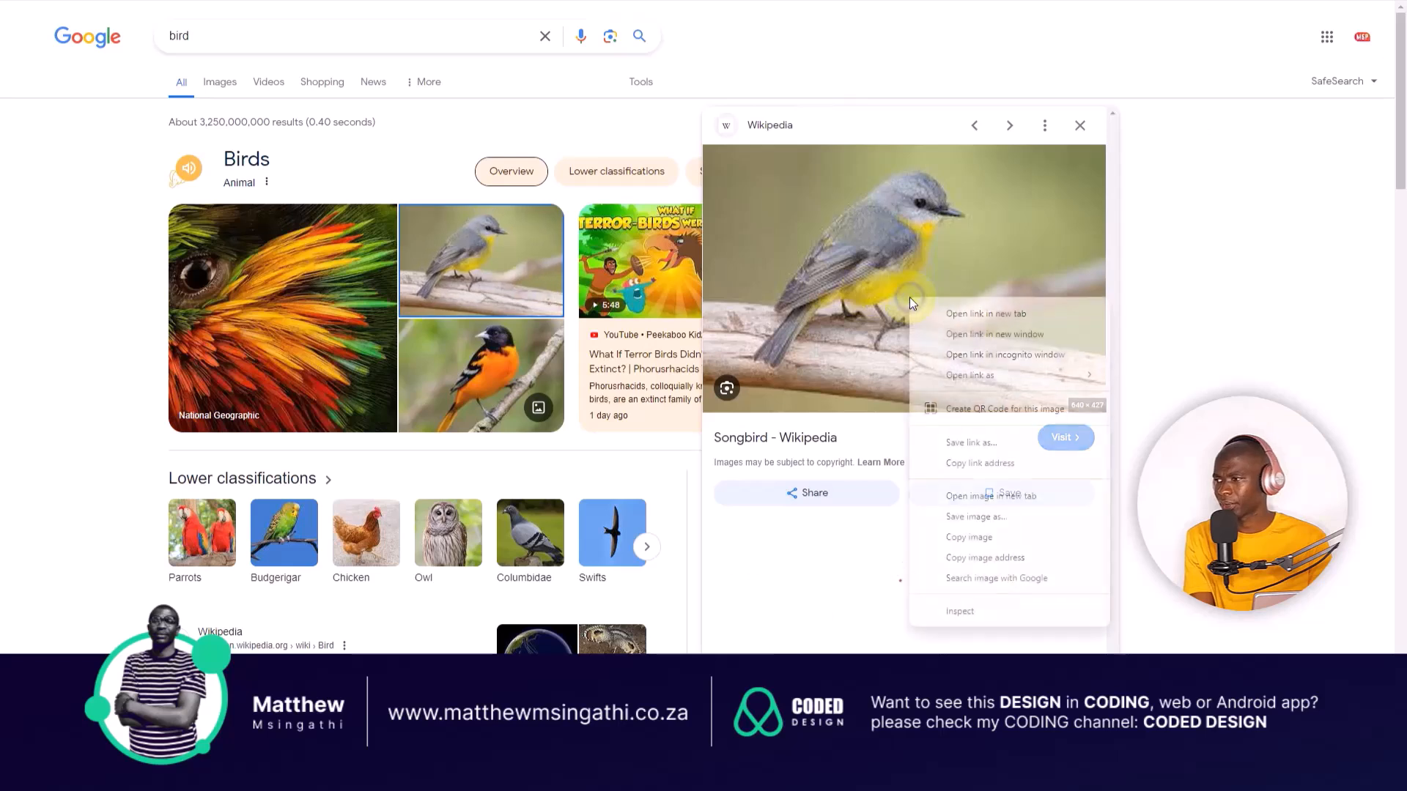
left_click(960, 539)
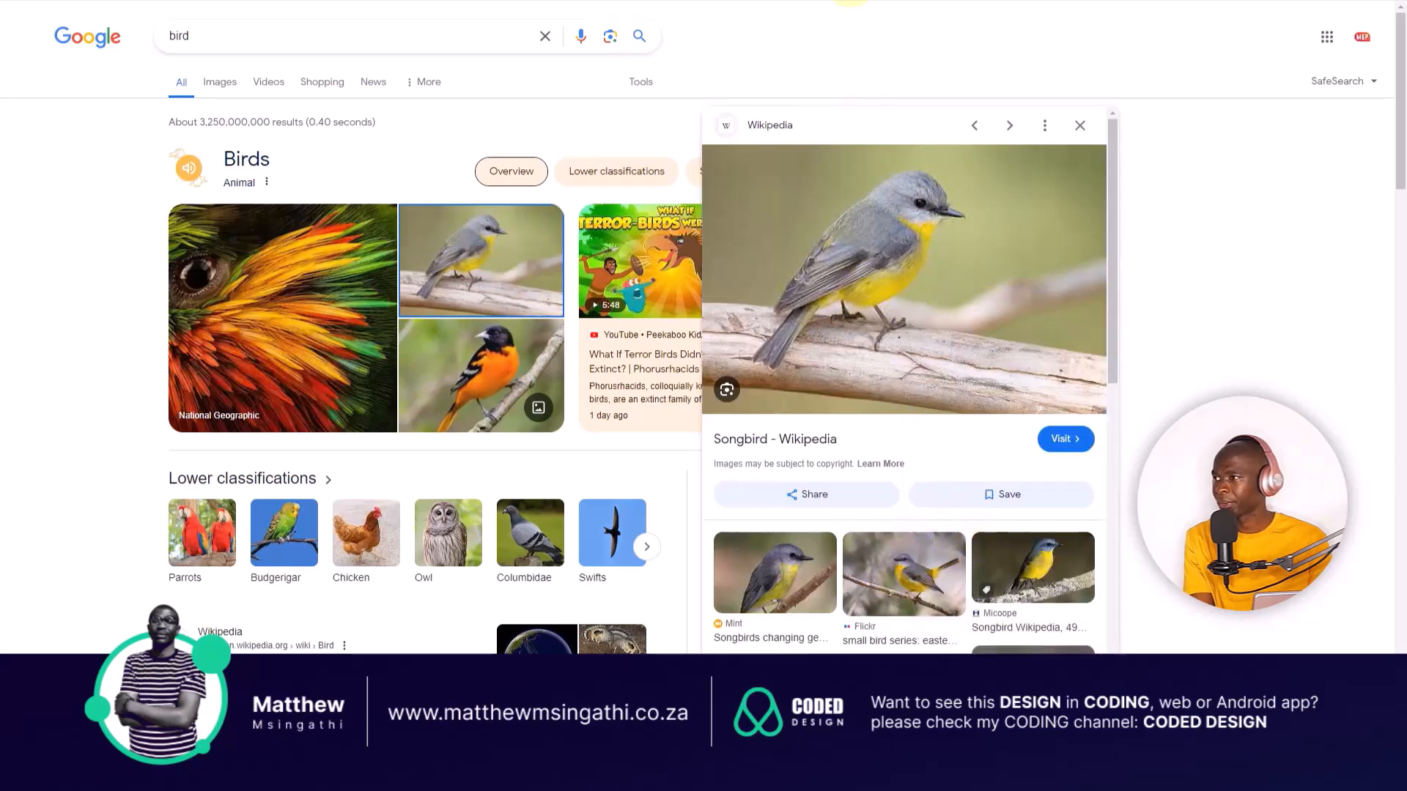
Switch back to the Figma file and paste the copied songbird image into the frame.
left_click(396, 0)
left_click(405, 171)
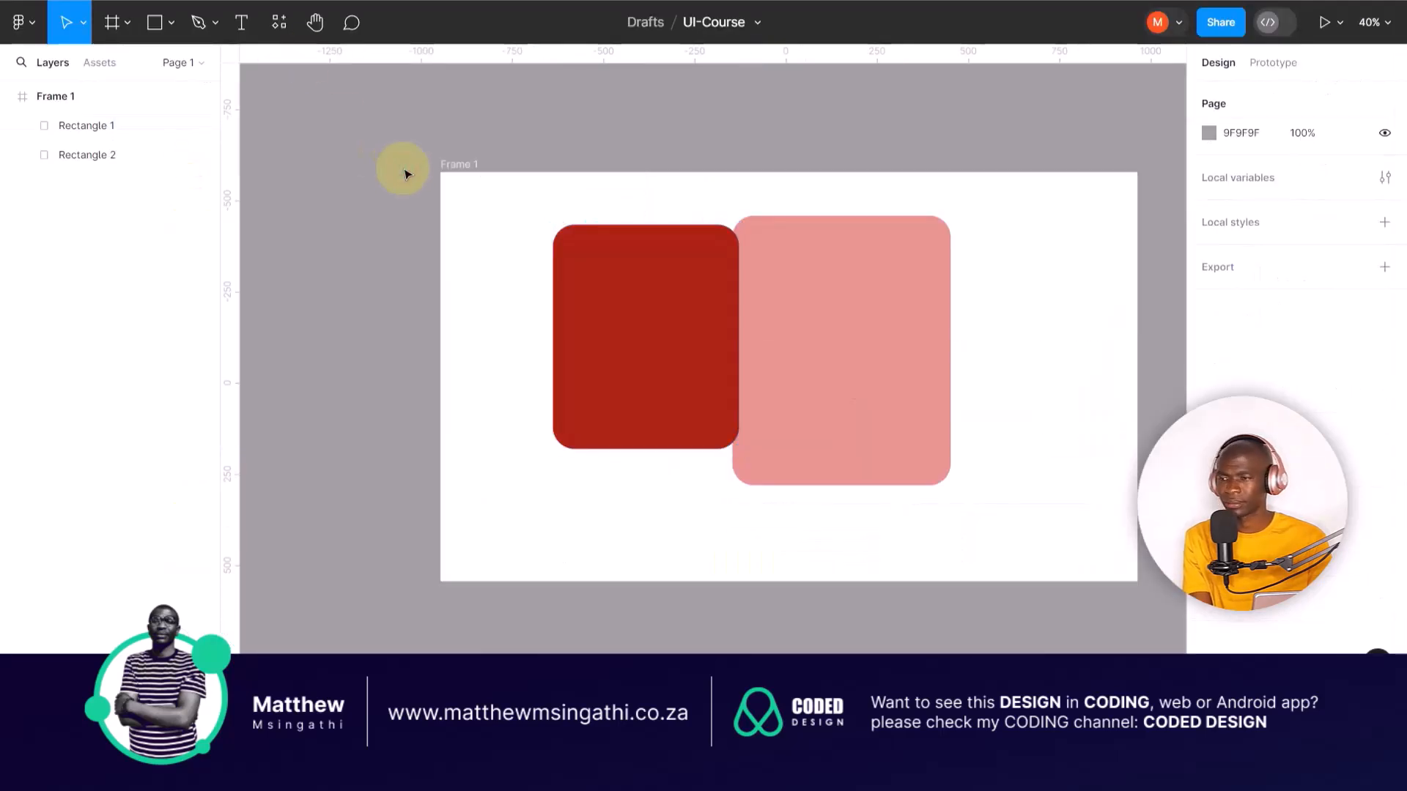
key("ctrl+v")
left_click(730, 375)
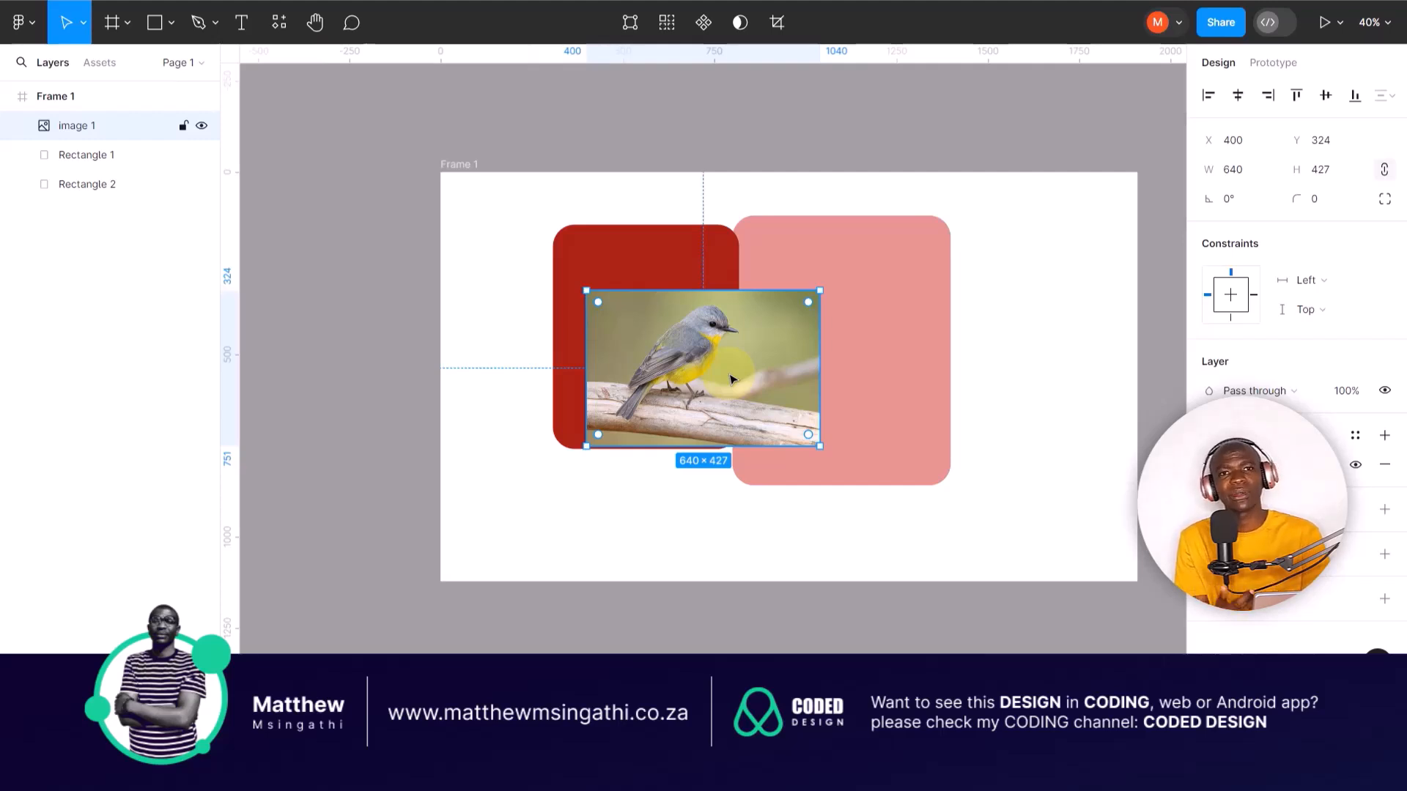
Stretch the bird image to a width of about 935, narrow it to about 752, and delete the image.
left_click(978, 320)
left_click(788, 331)
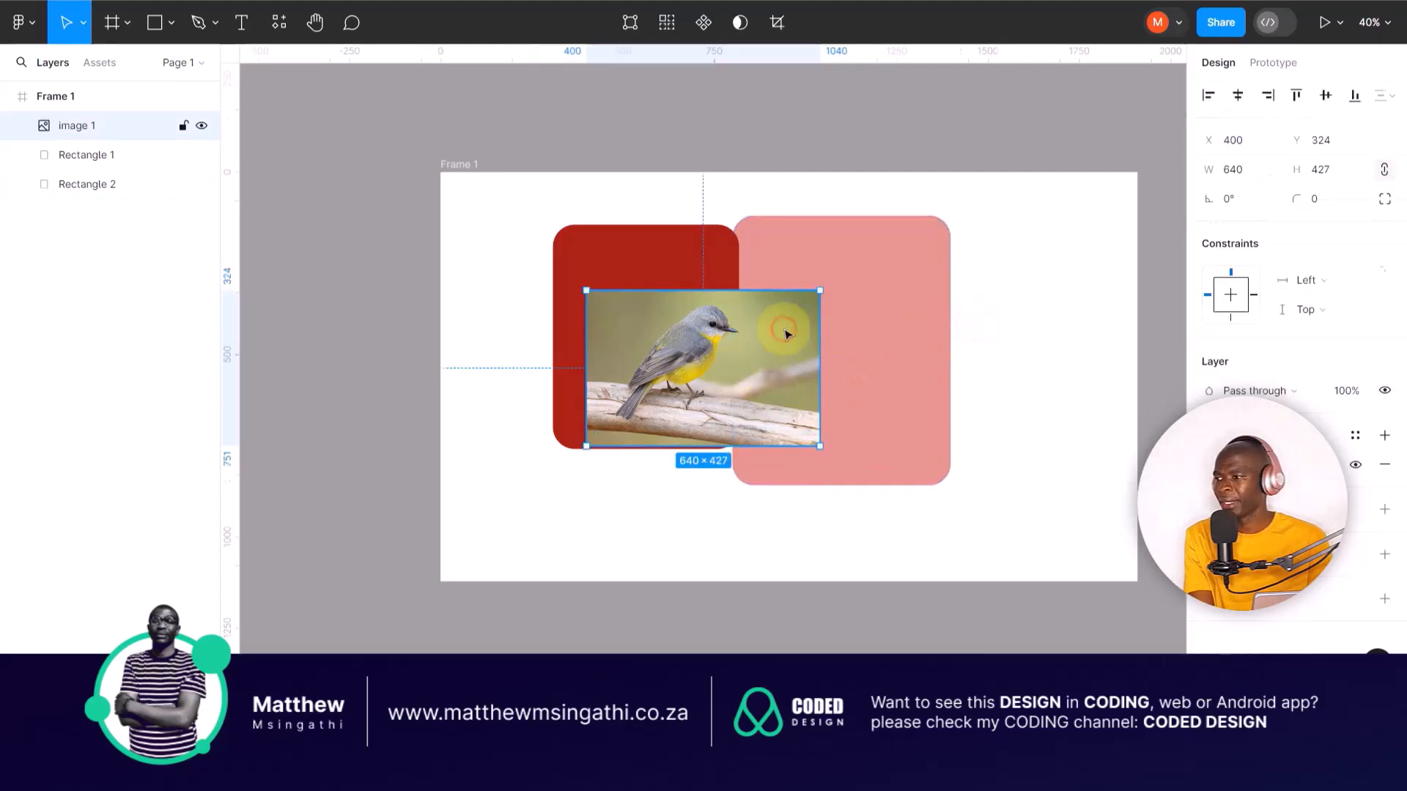
left_click_drag(823, 358, 929, 357)
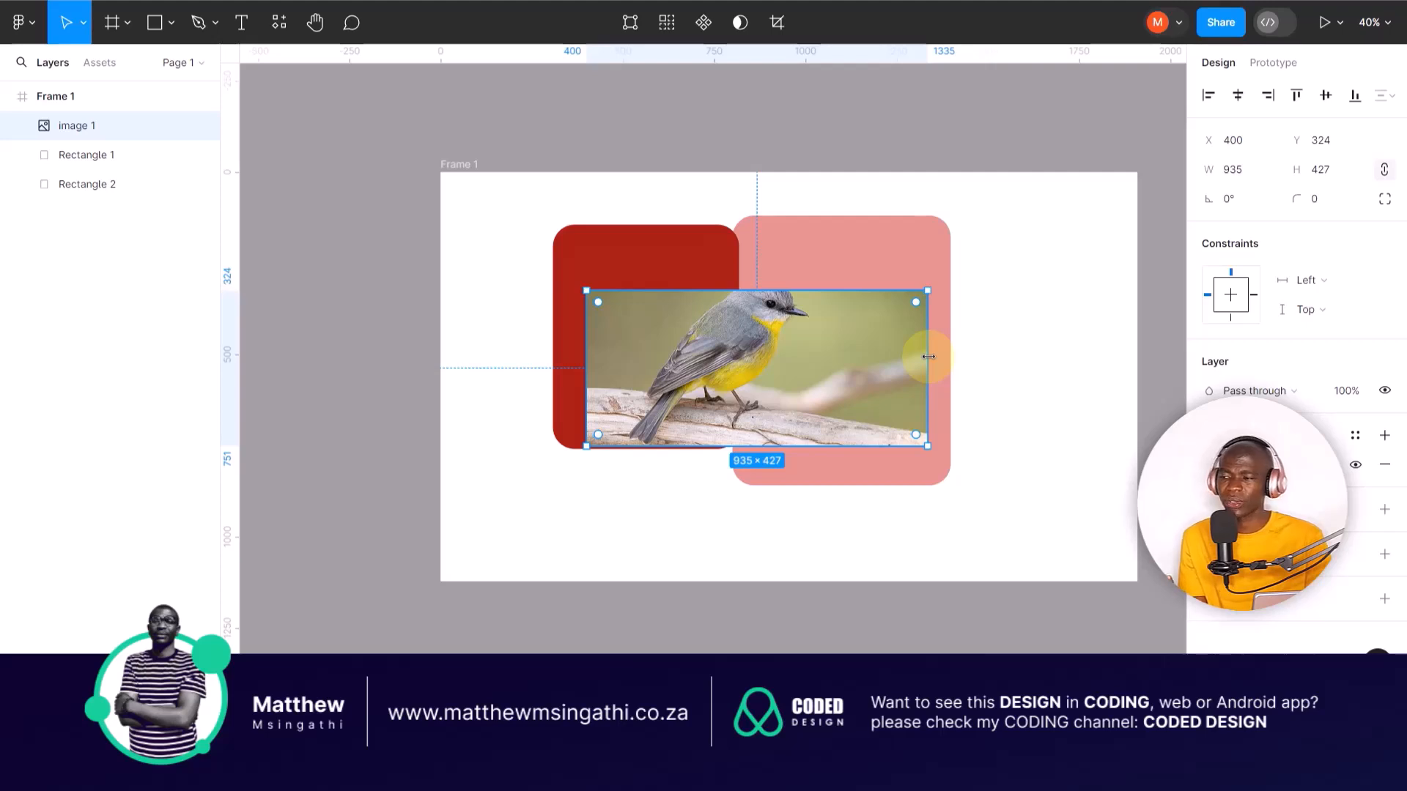
left_click_drag(928, 357, 861, 307)
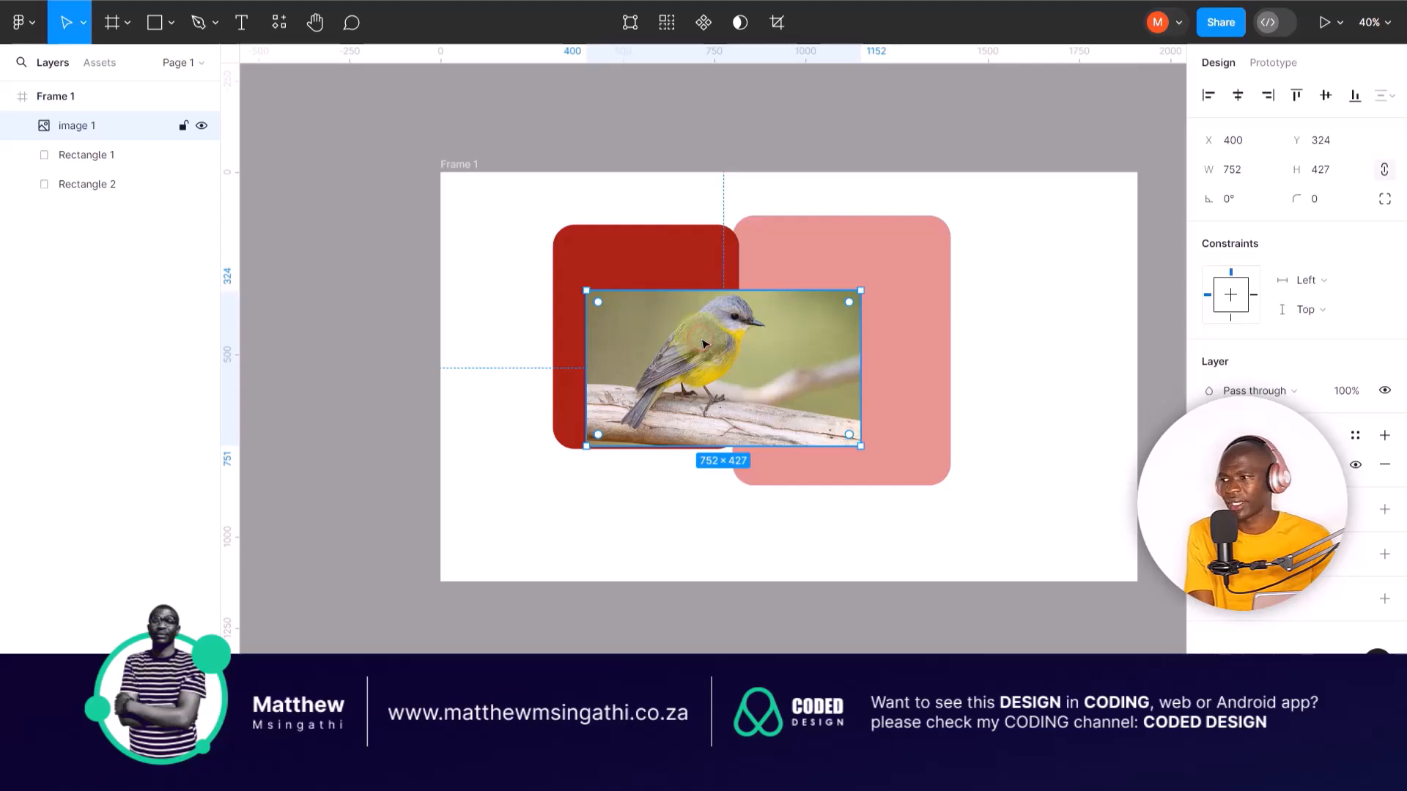
key("Delete")
Separate the two rectangles by moving the pink one right and the dark red one to about X 120, Y 162, widening the dark red one to about 914.
left_click(788, 320)
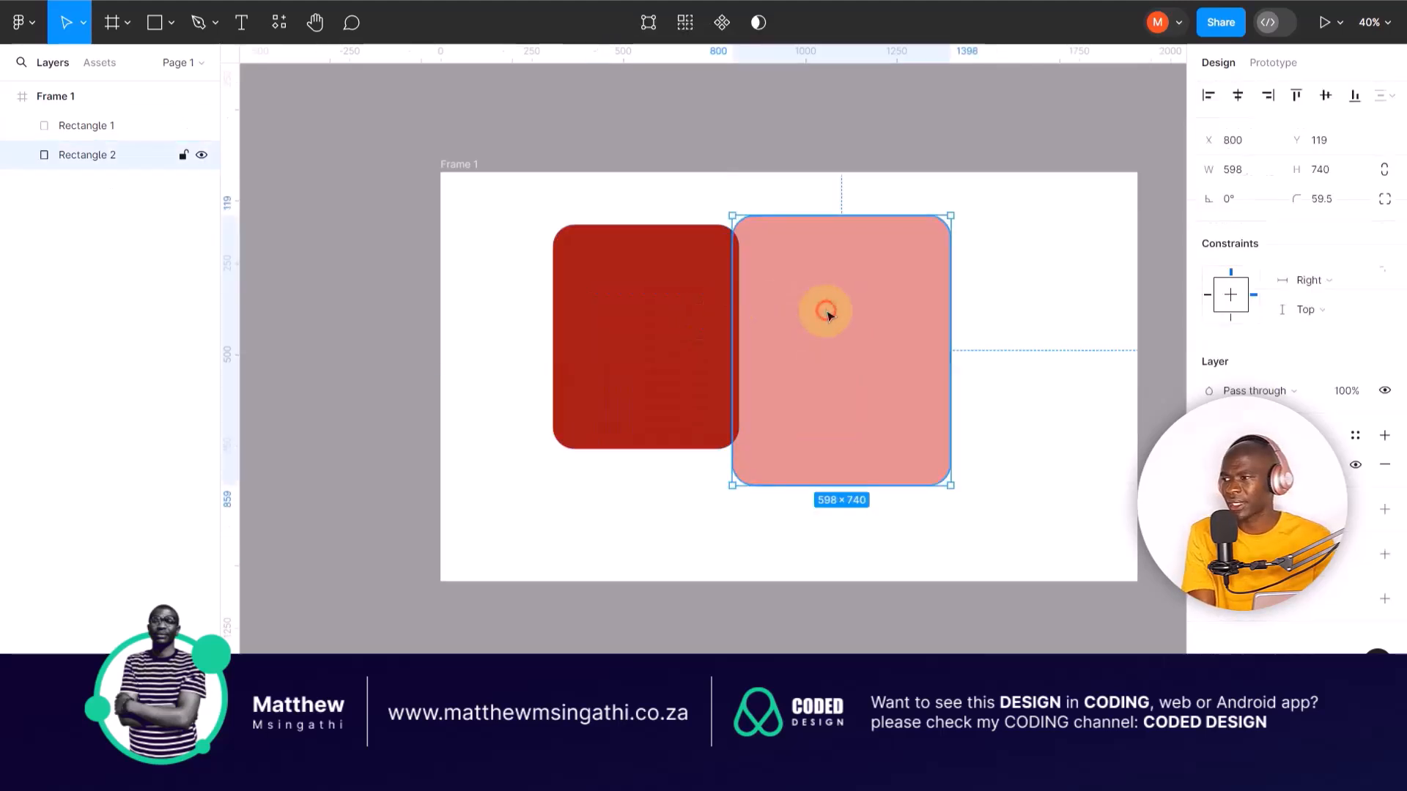
left_click_drag(788, 320, 878, 322)
left_click(647, 306)
left_click_drag(647, 307, 578, 313)
left_click_drag(671, 322, 819, 326)
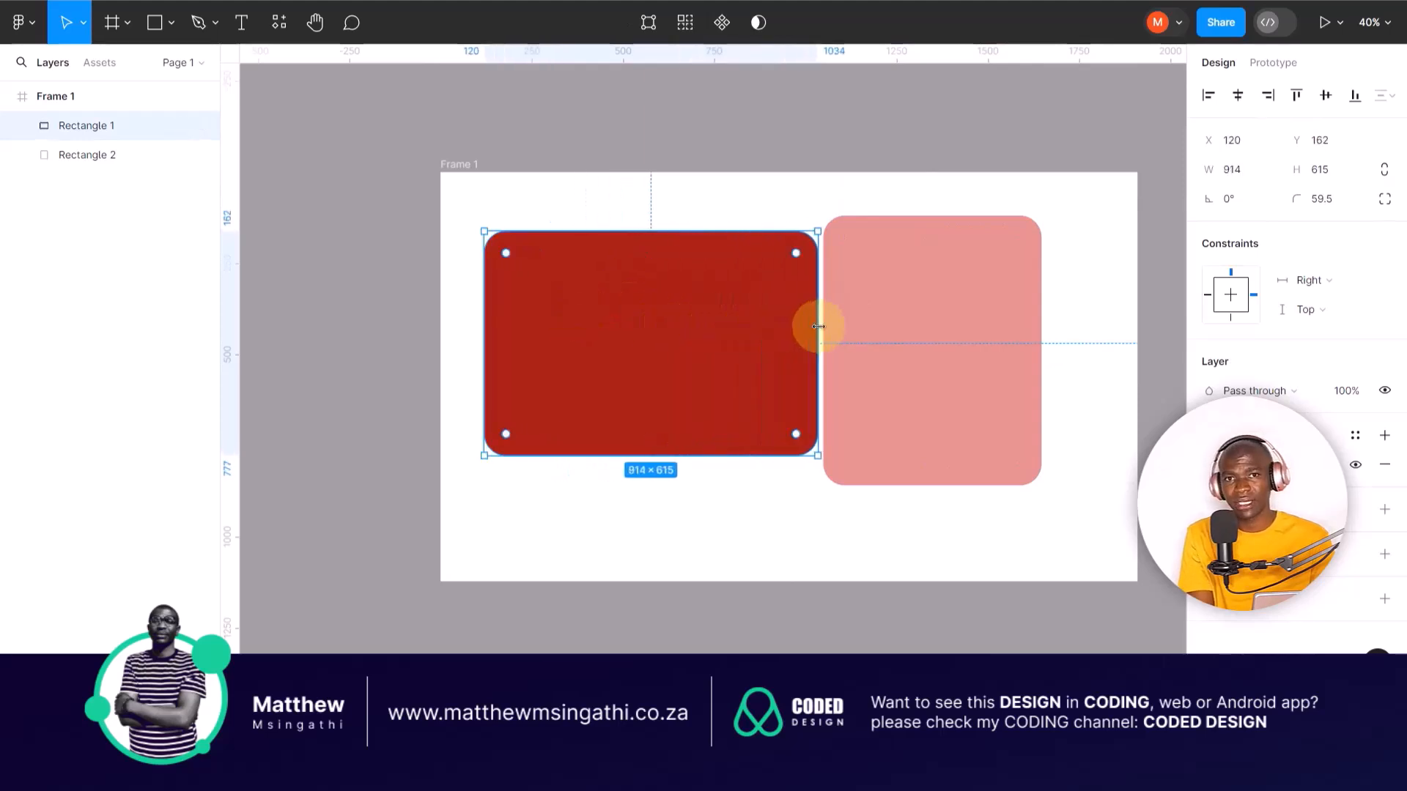
Shorten the dark red rectangle to a height of about 200, enlarge it to about 564, and place it at about X 77, Y 235.
left_click_drag(612, 457, 626, 331)
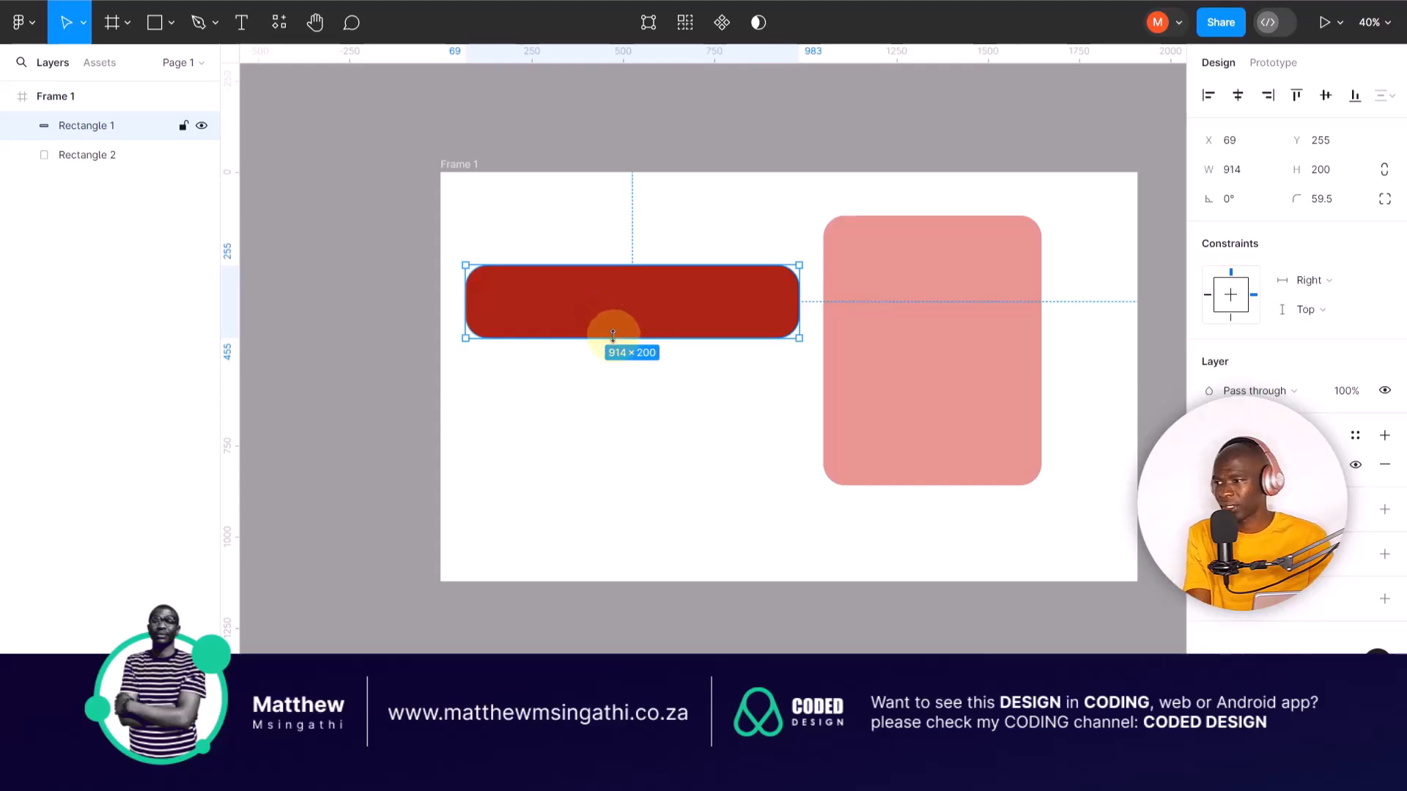
left_click_drag(604, 367, 600, 472)
left_click_drag(637, 418, 642, 411)
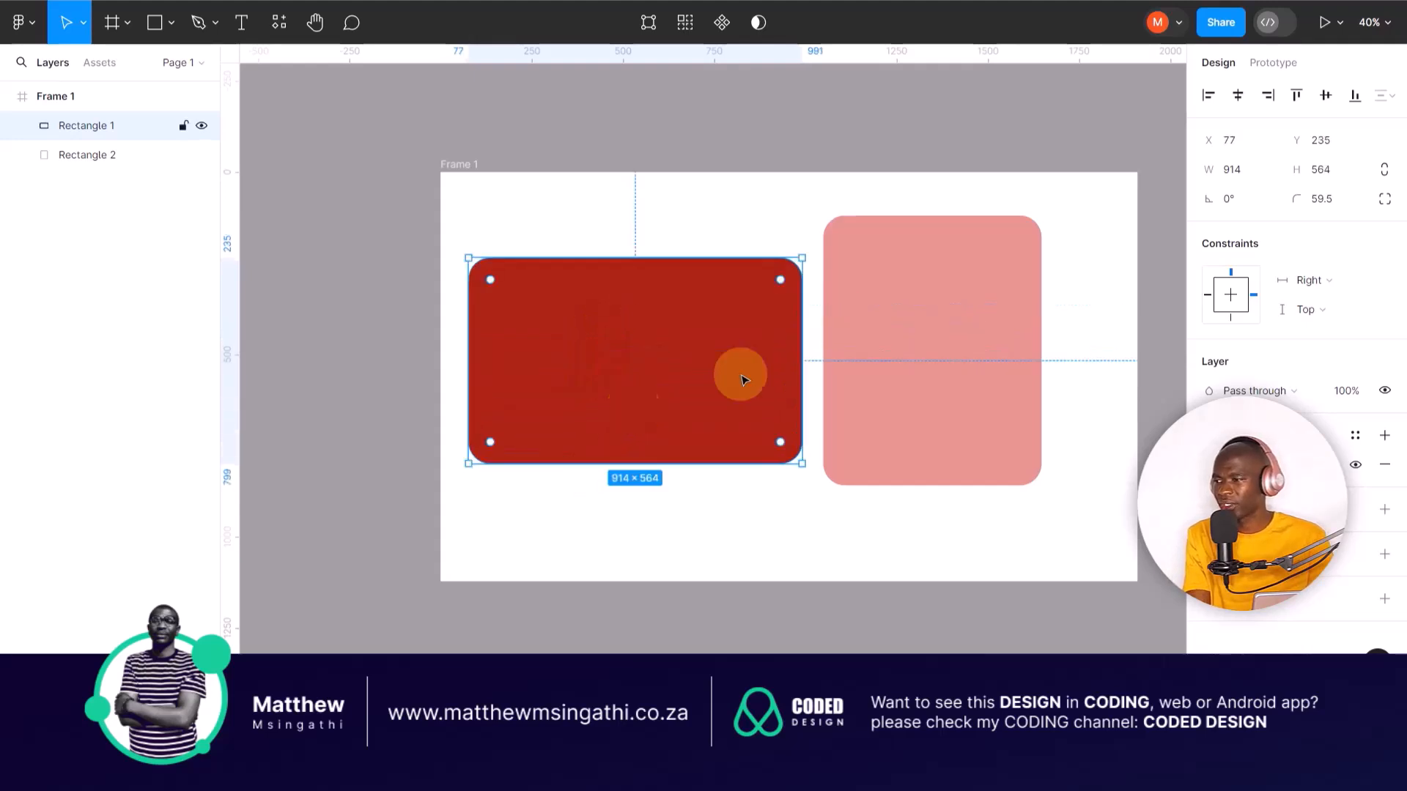
Constrain the dark red rectangle's proportions and try resizing it from its right edge.
left_click(1384, 174)
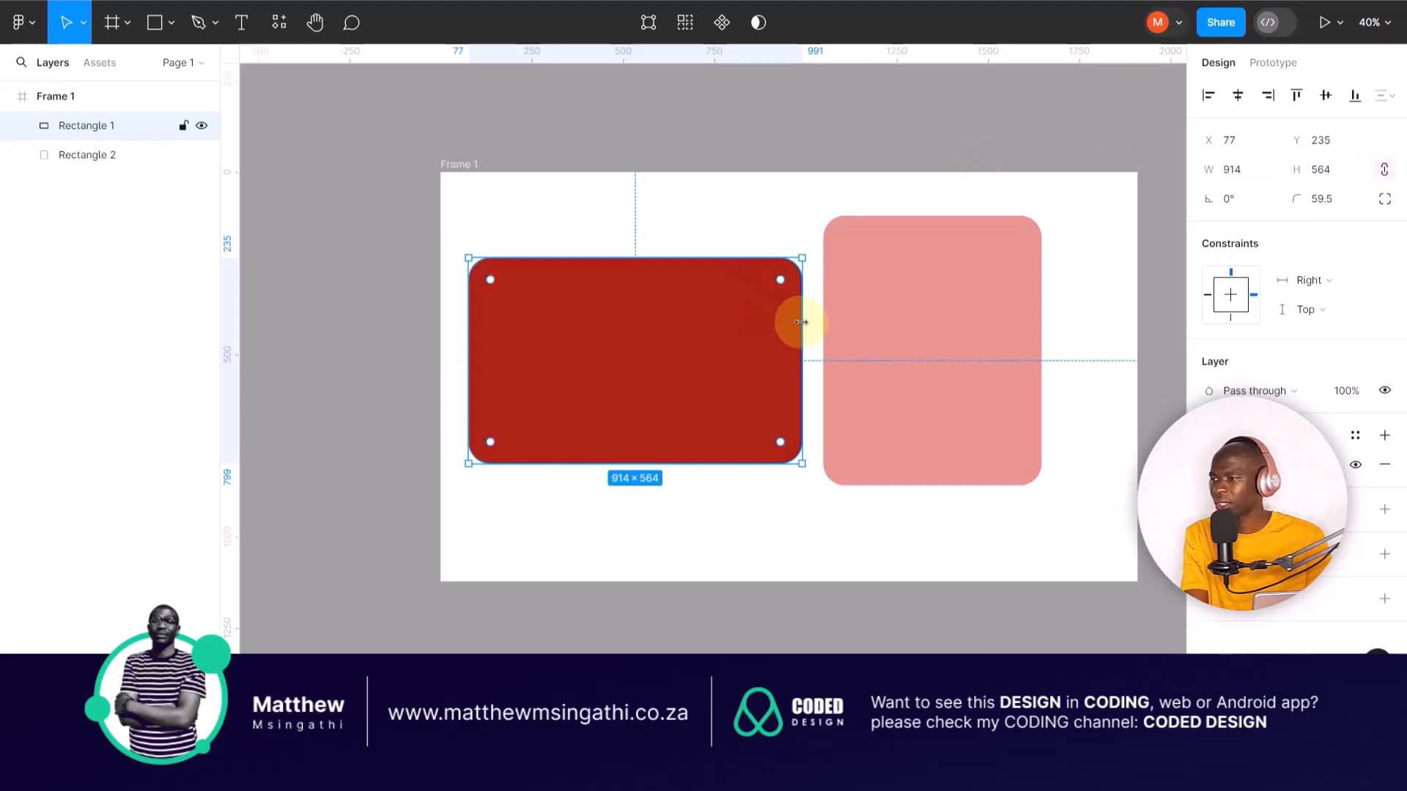
mouse_move(804, 320)
left_mouse_down()
mouse_move(860, 327)
mouse_move(789, 330)
mouse_move(802, 330)
left_mouse_up()
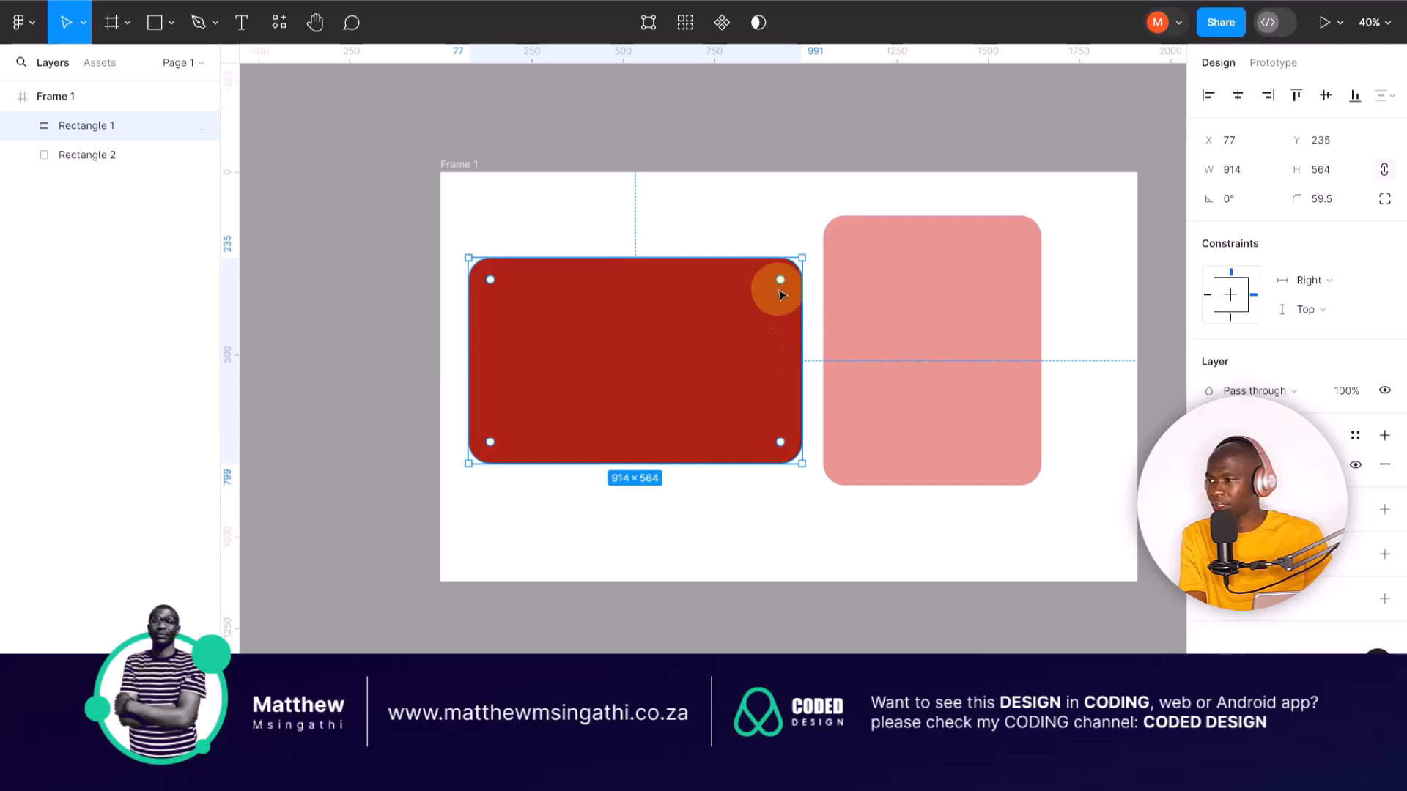
left_click(769, 242)
Move the pink rectangle level with the dark red one's top edge, and enlarge the dark red one from its top-right corner to about 1077 by 698.
left_click_drag(970, 306, 1008, 347)
left_click(763, 317)
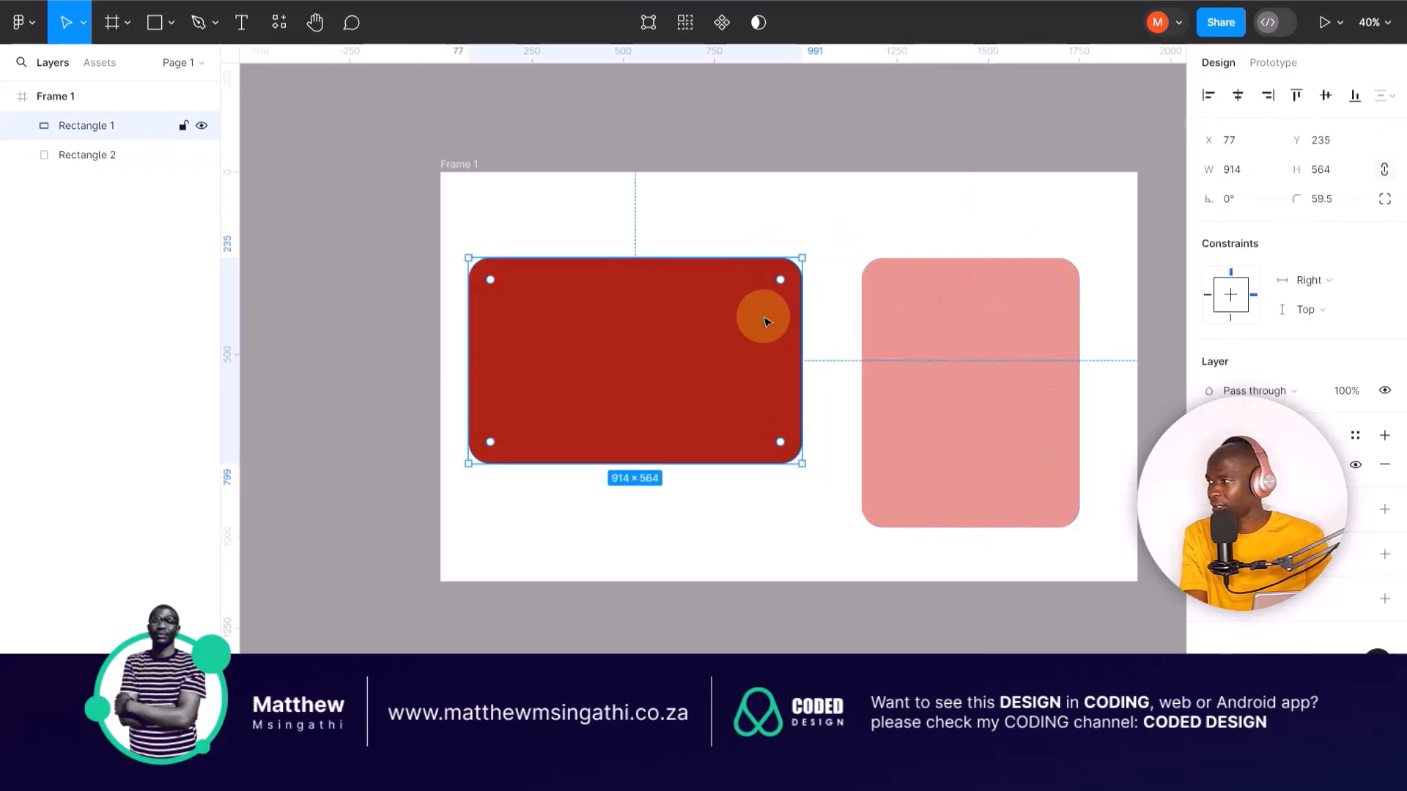
left_click(1383, 174)
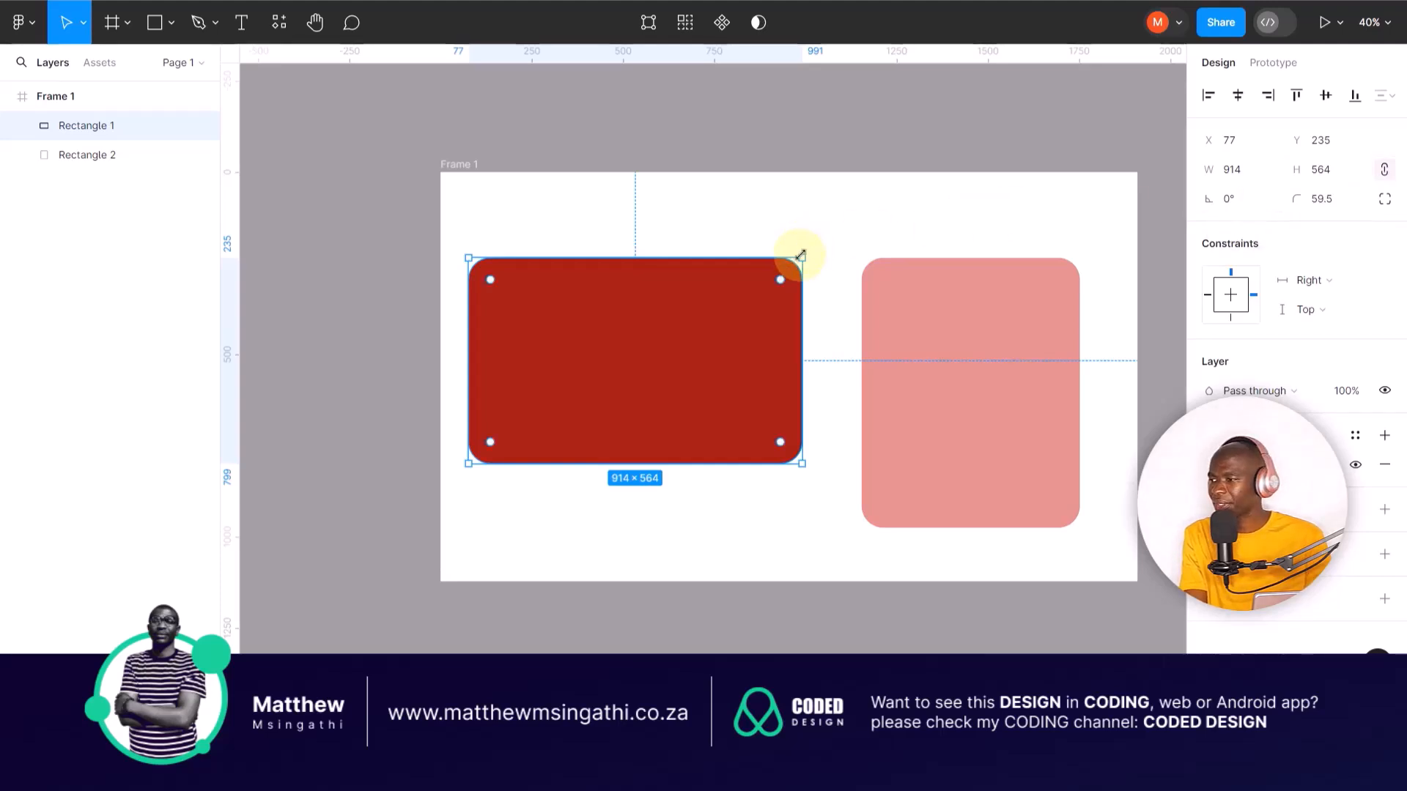
left_click_drag(808, 247, 863, 209)
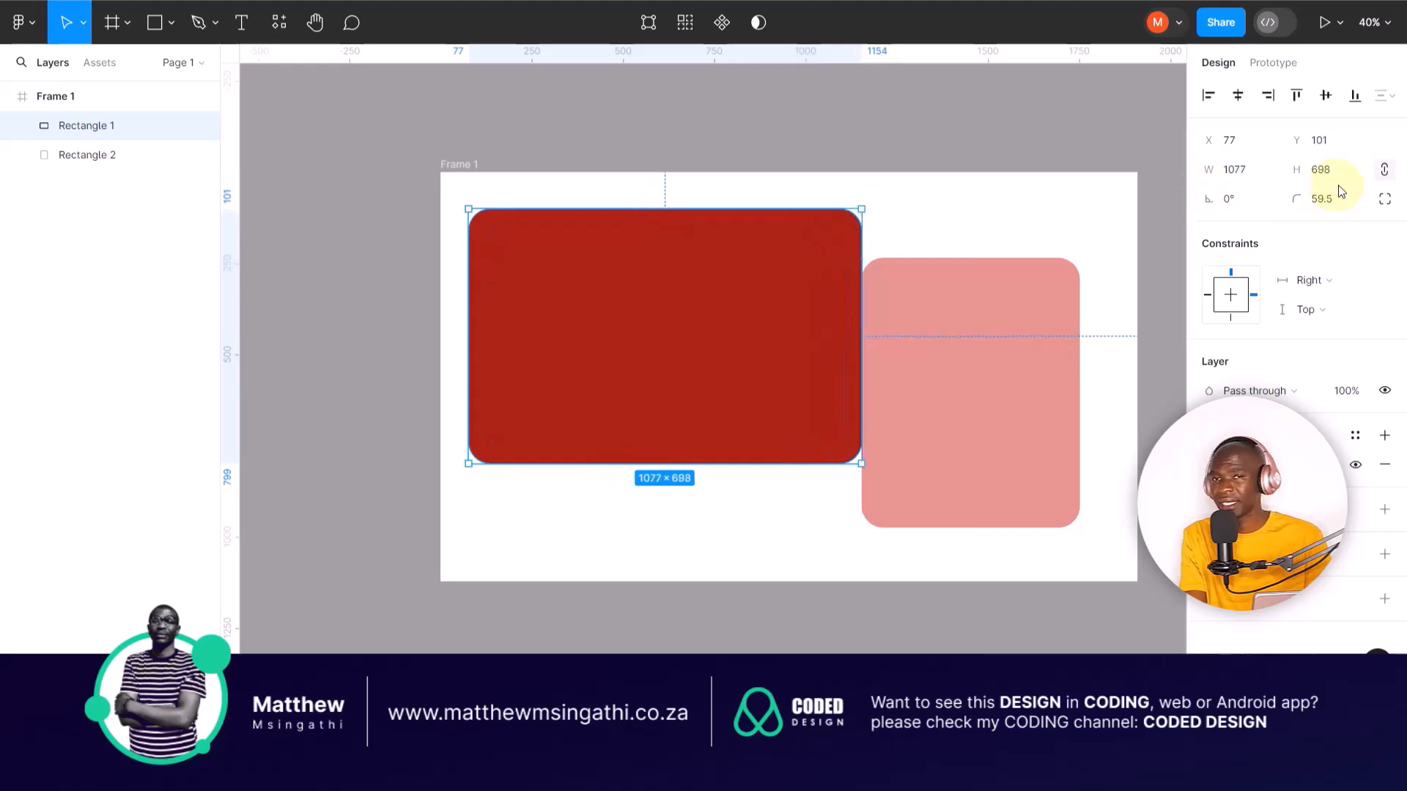
Move the dark red rectangle to about X 29, Y 181 and the pink rectangle to about X 1269, Y 275.
left_click_drag(782, 286, 765, 315)
left_click_drag(913, 337, 962, 355)
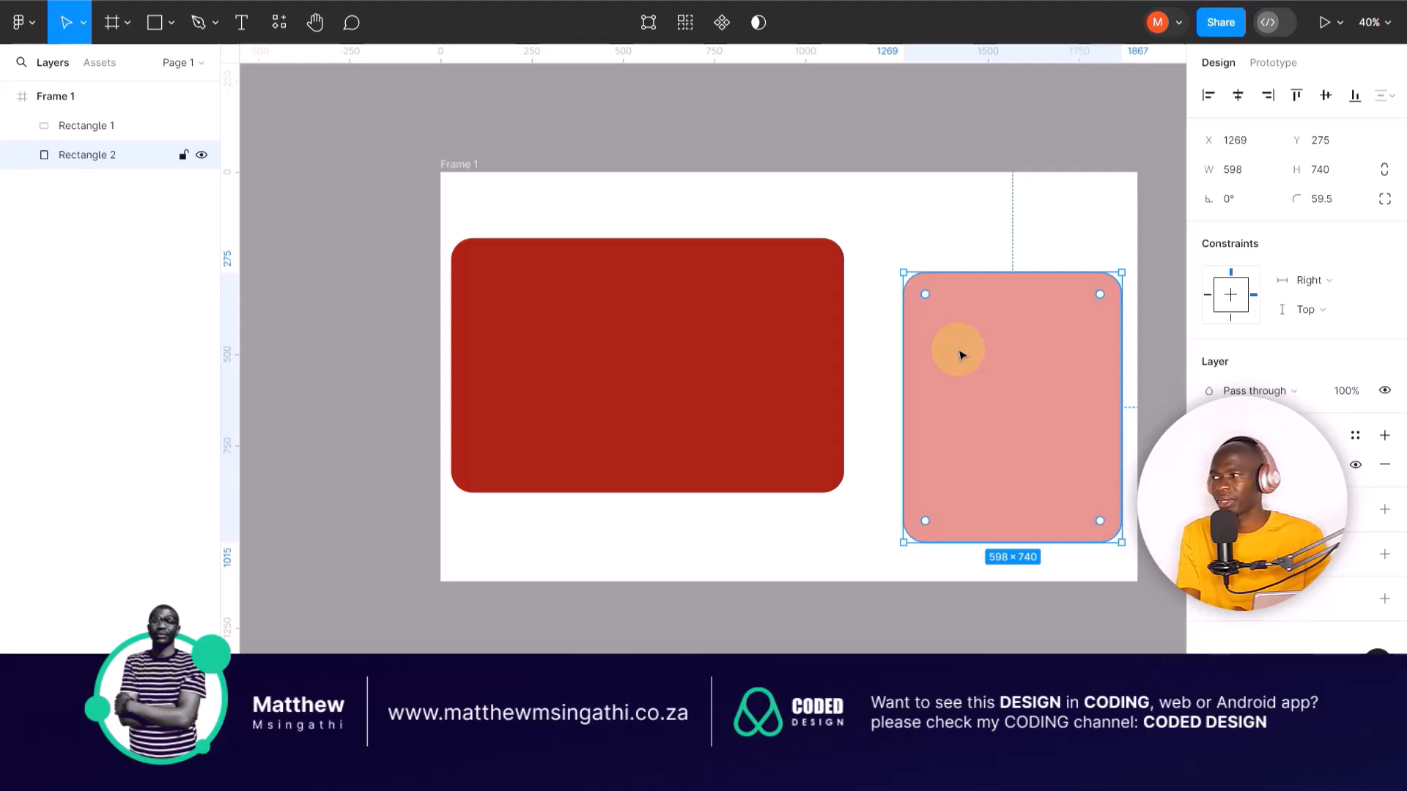
Set the dark red rectangle's height to 10 with its proportions constrained.
left_click(769, 308)
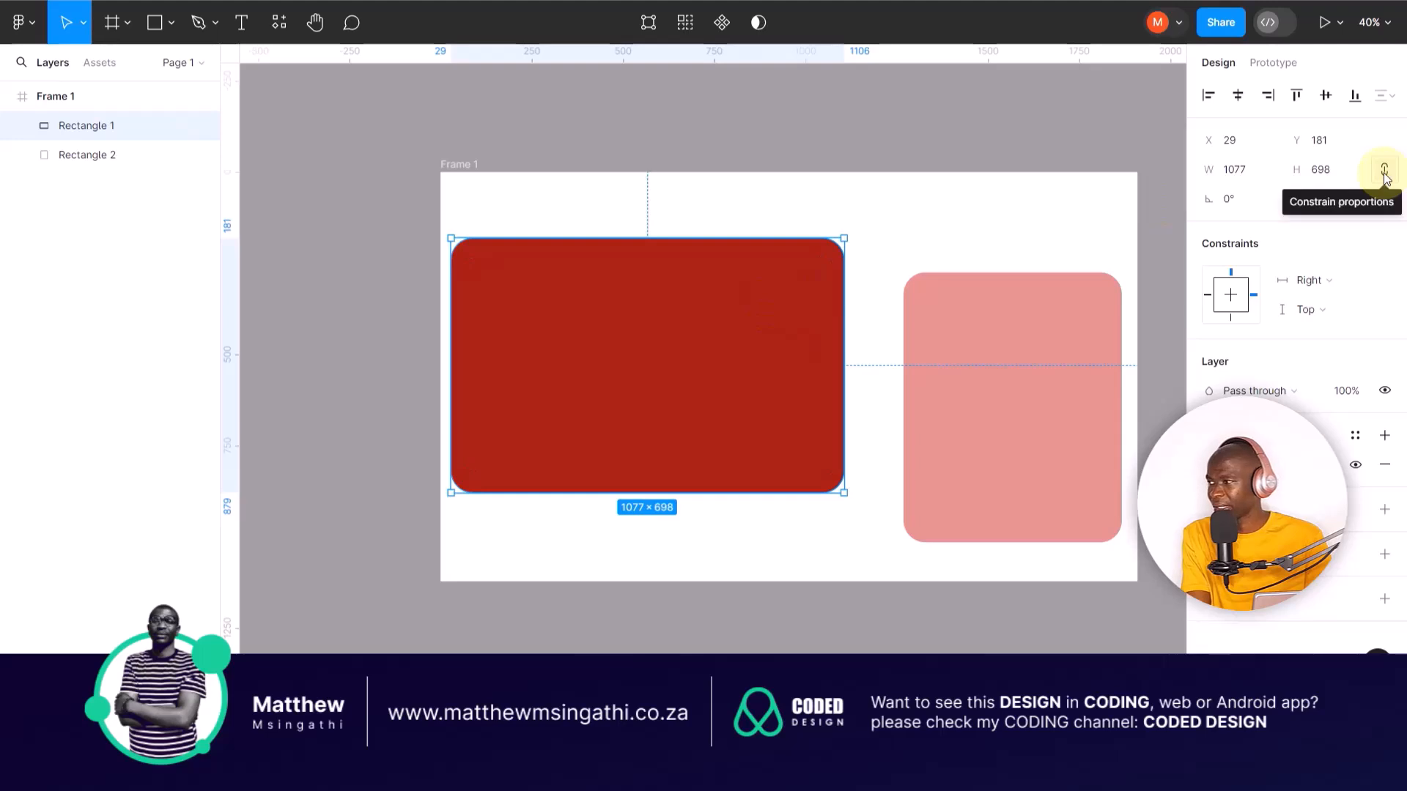
left_click(1335, 170)
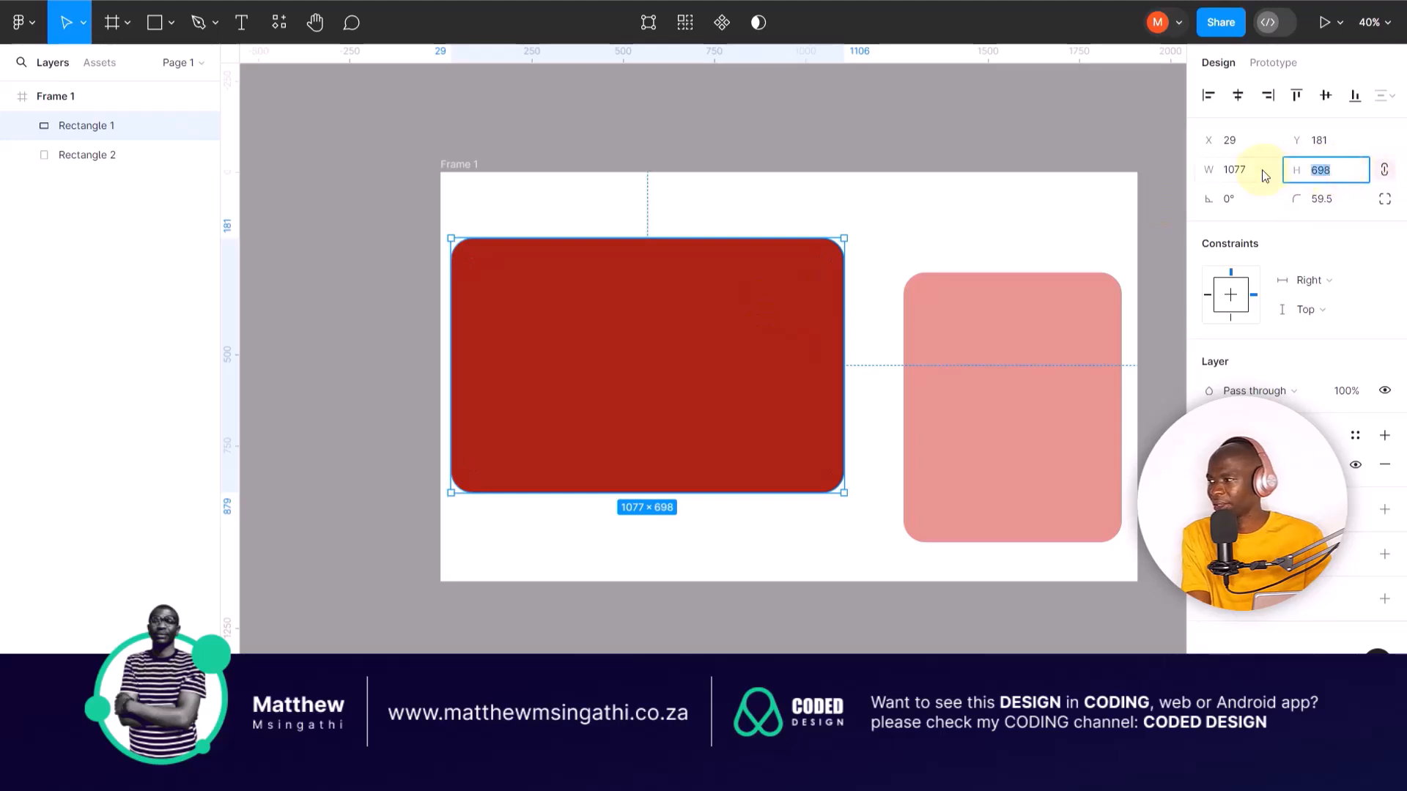
type("10")
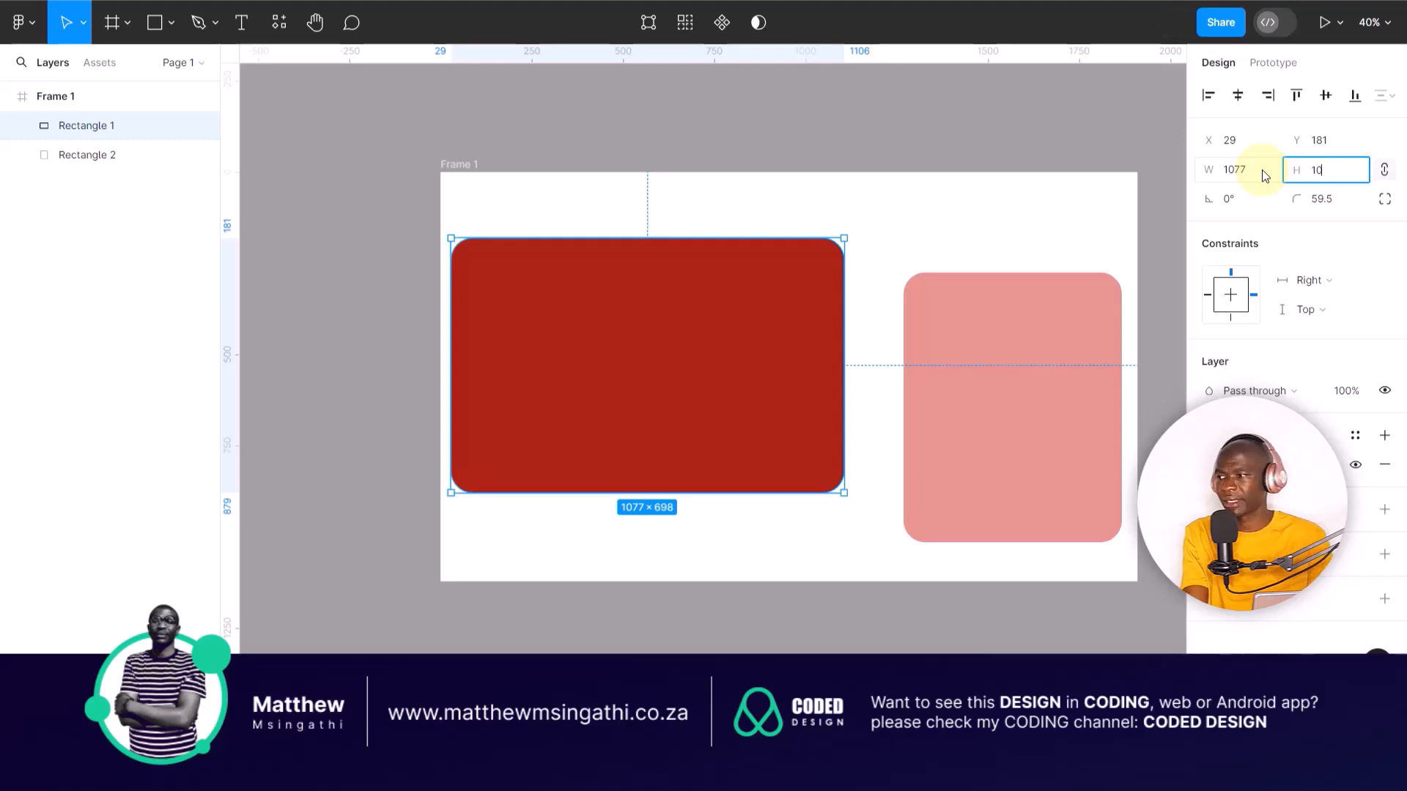
key("Return")
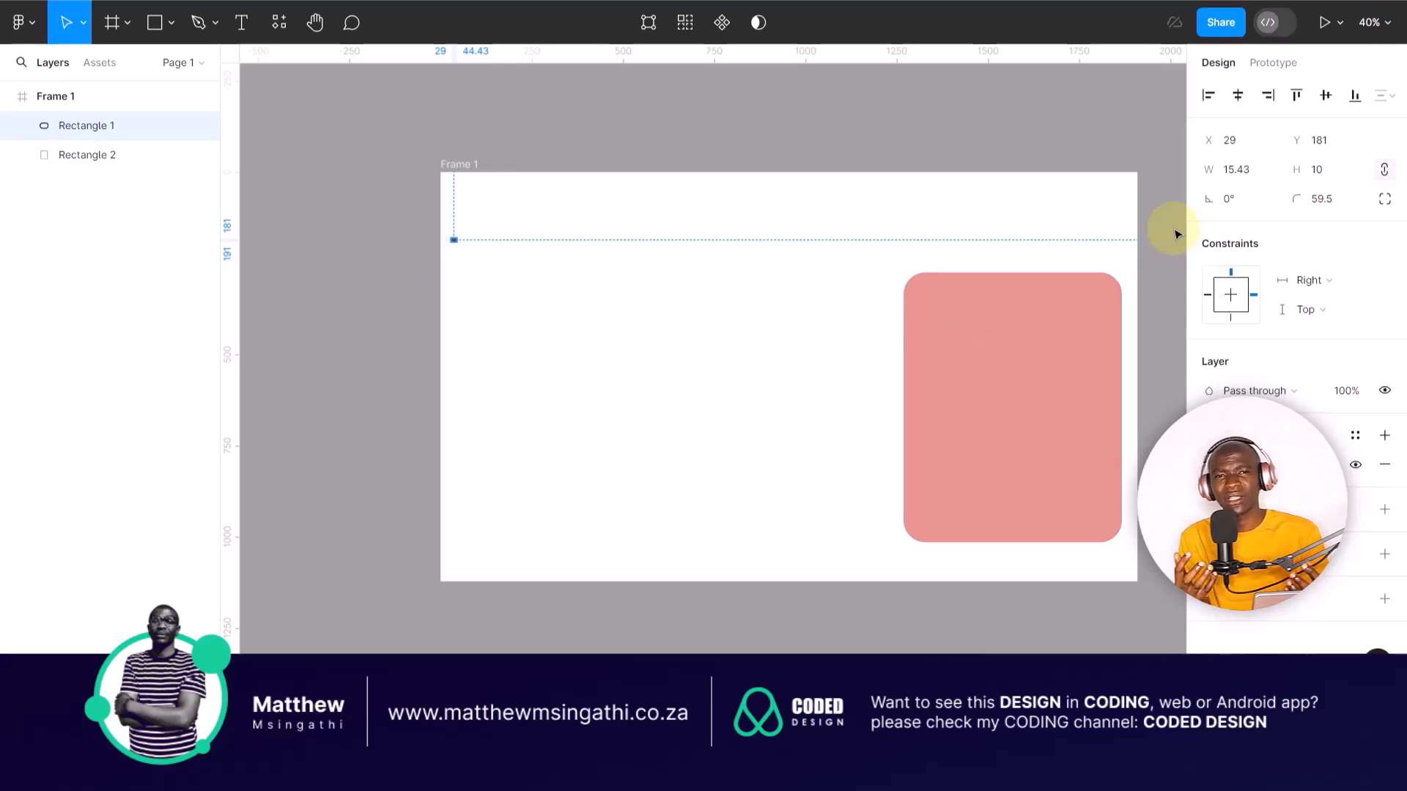
Set the dark red rectangle's height to 100 and finally to 300, keeping its proportions constrained.
left_click(1335, 170)
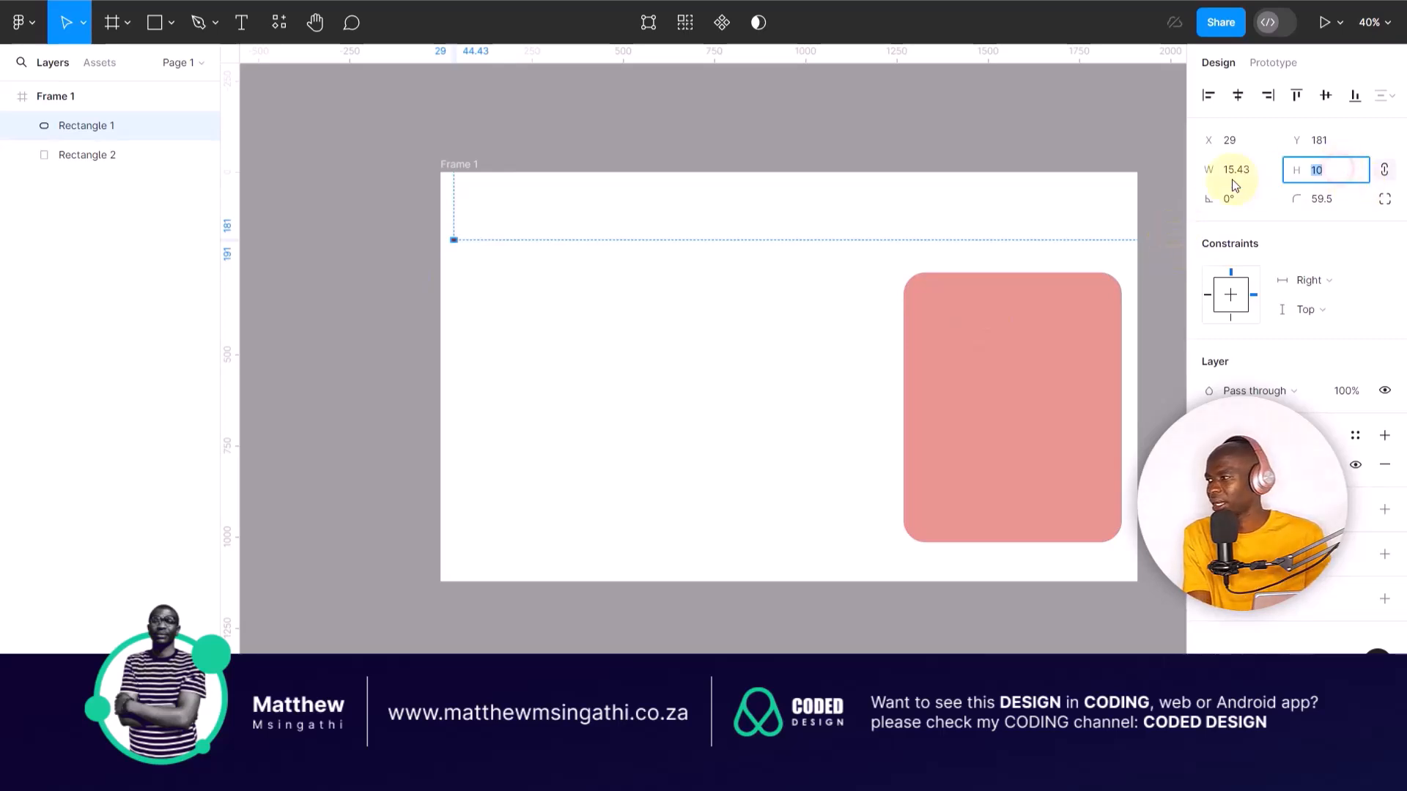
type("100")
key("Return")
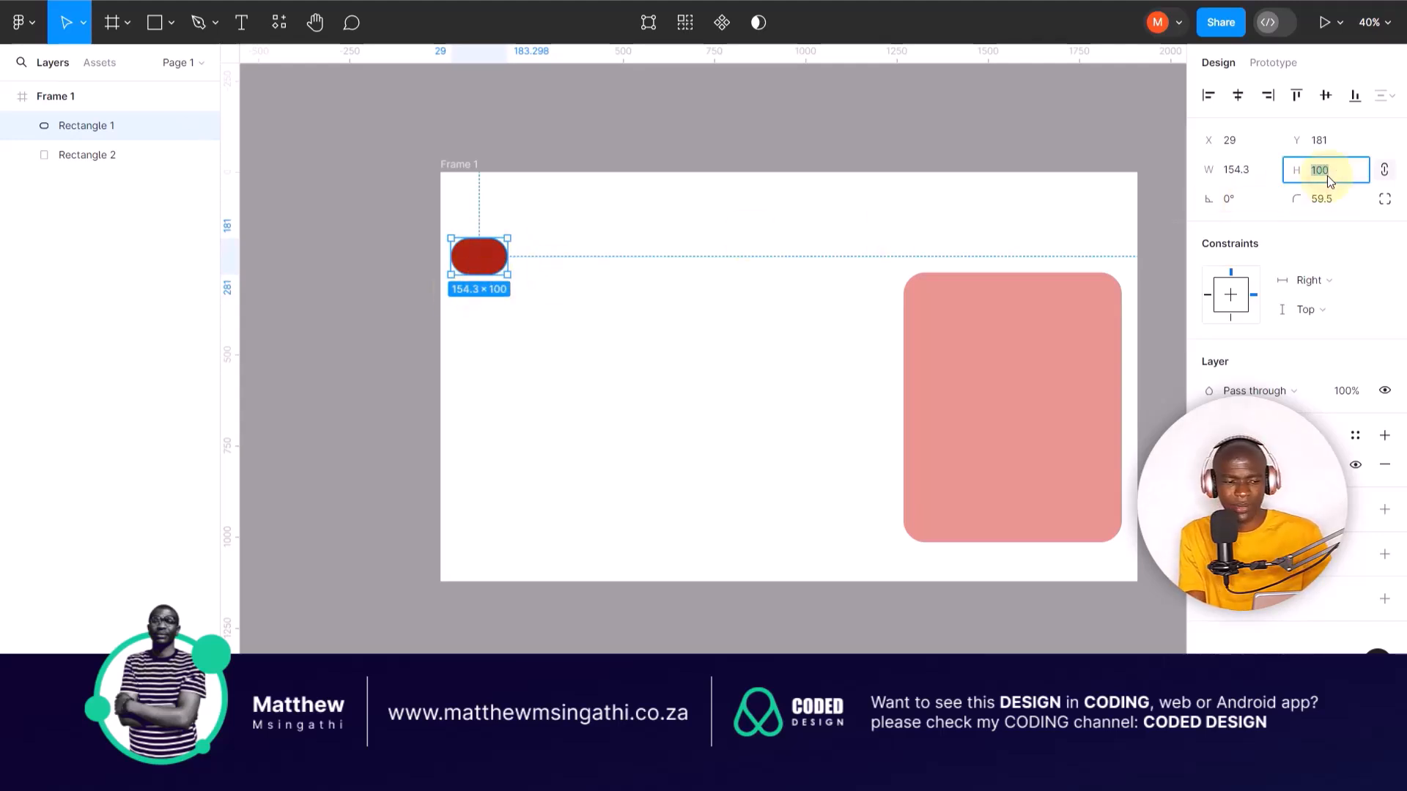
type("00")
key("Return")
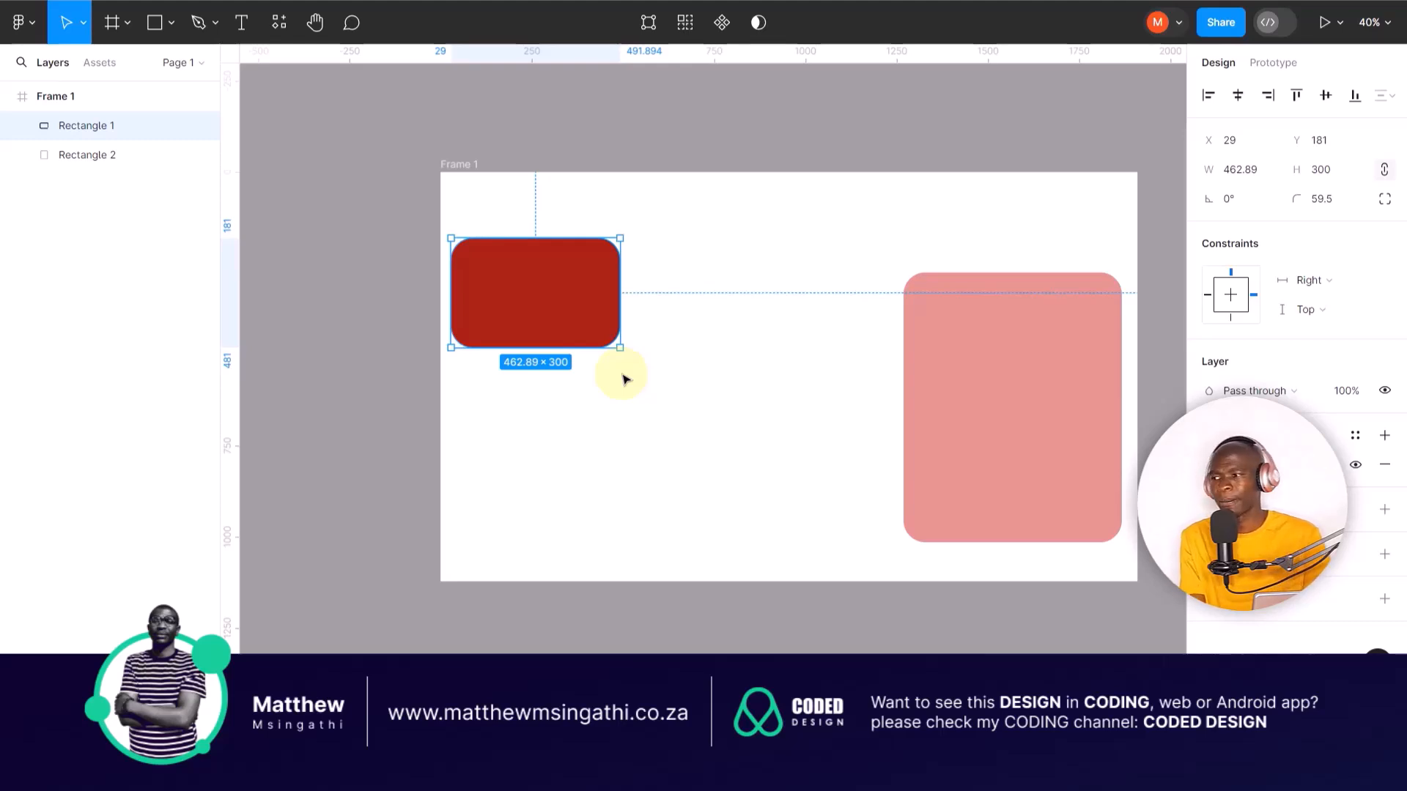
Reduce the dark red rectangle's corner radius to 0 and move the rectangle to about X 197, Y 261.
left_click_drag(597, 259, 694, 285)
left_click_drag(531, 271, 593, 302)
Rotate the dark red rectangle by 45° and deselect it.
left_click(1244, 203)
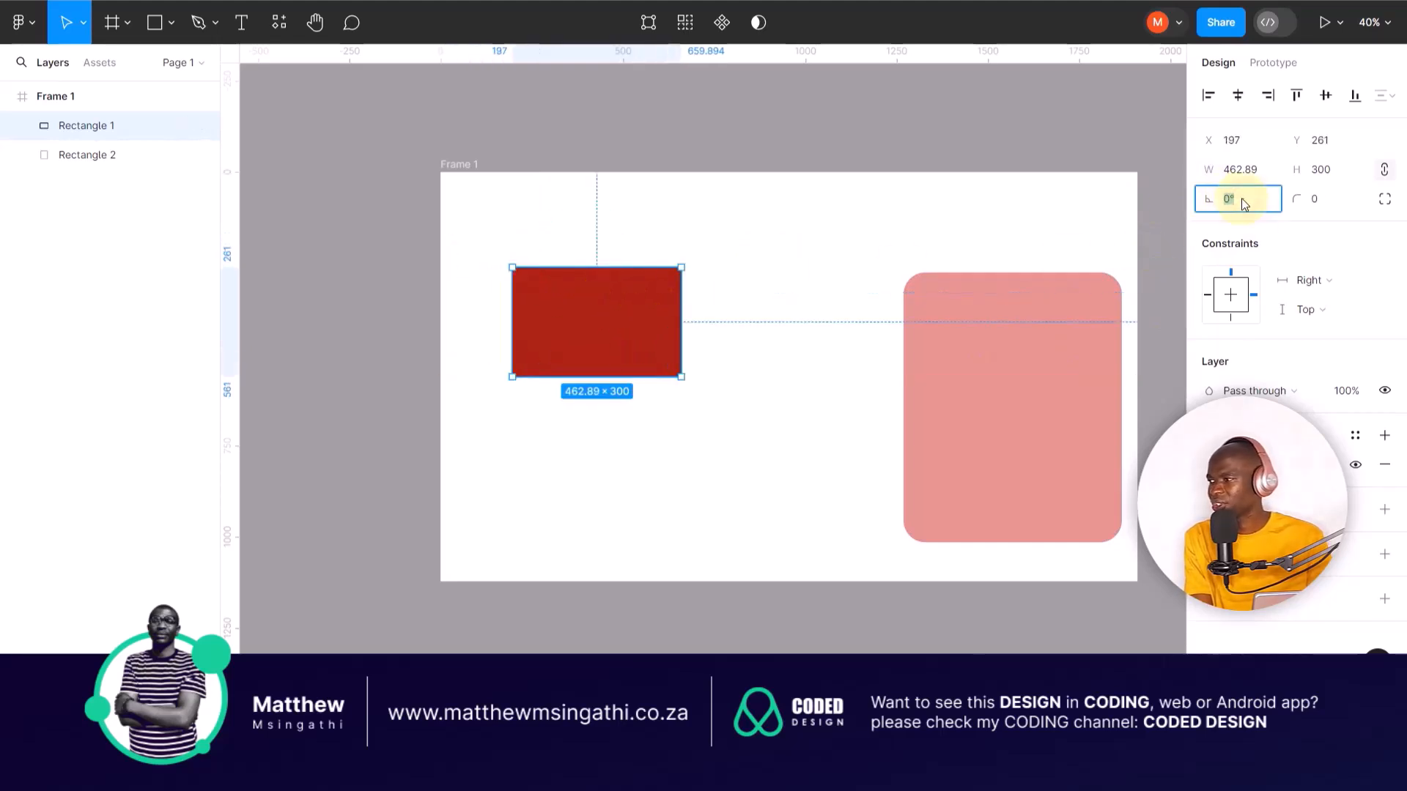
type("45")
key("Return")
left_click(704, 362)
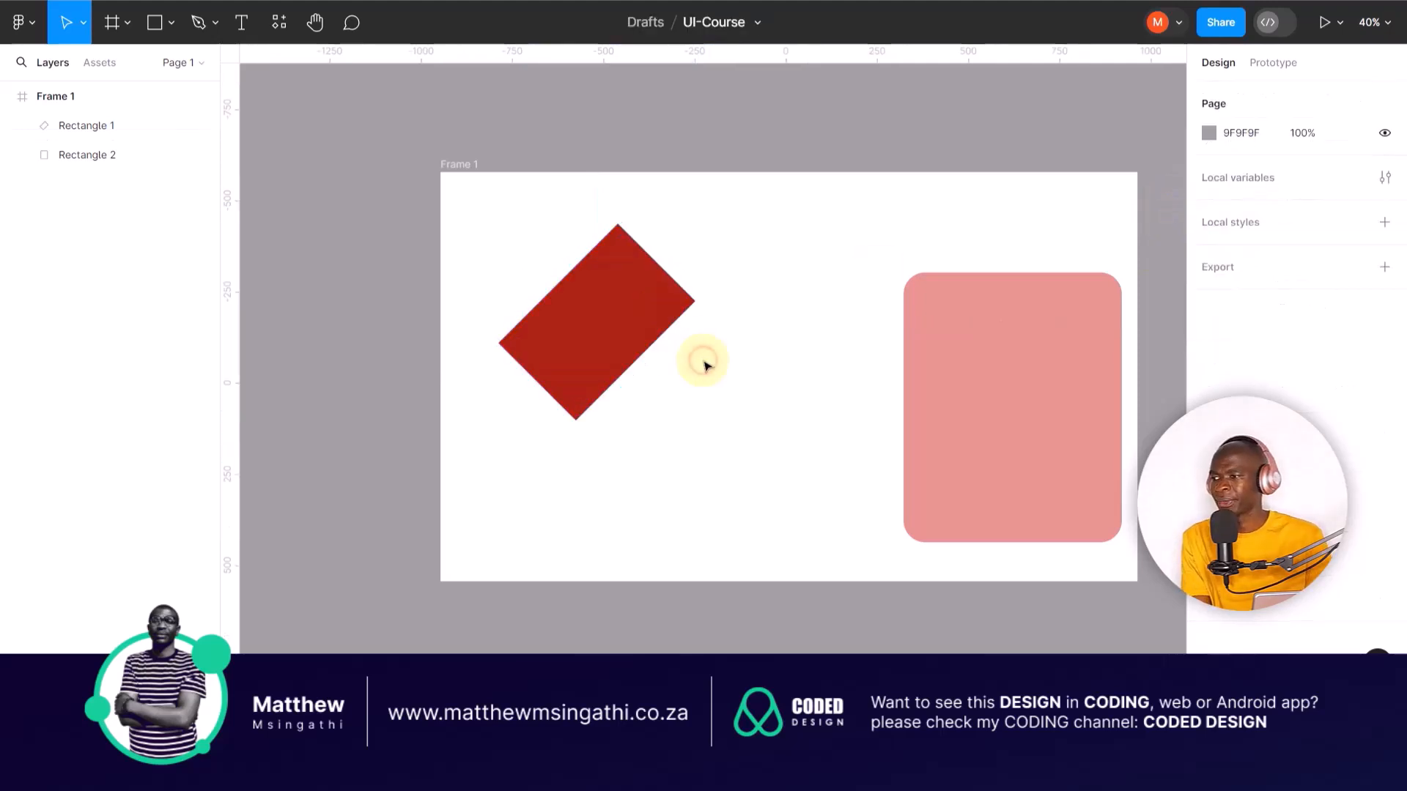
Undo the dark red rectangle's rotation and deselect it.
key("ctrl+z")
key("ctrl+z")
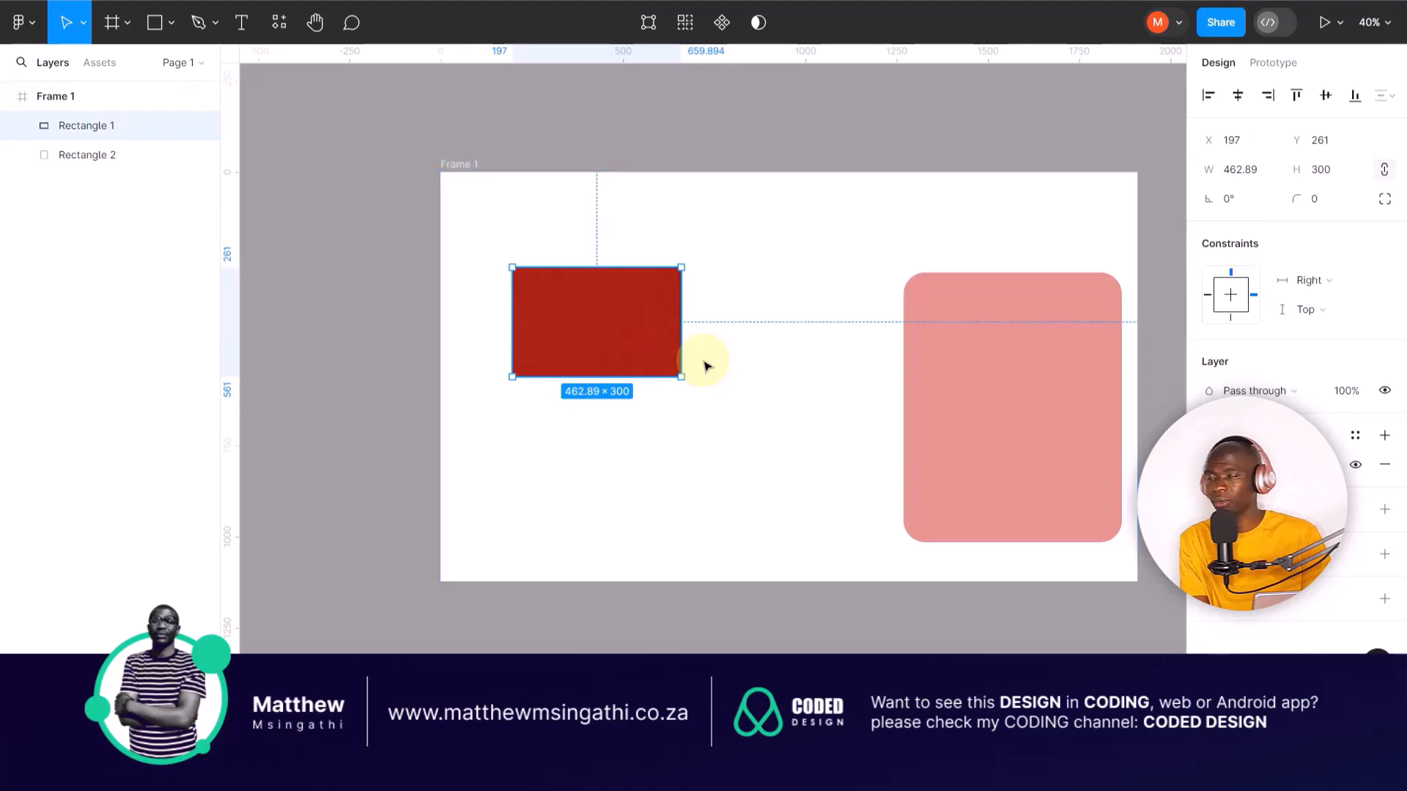
left_click(722, 361)
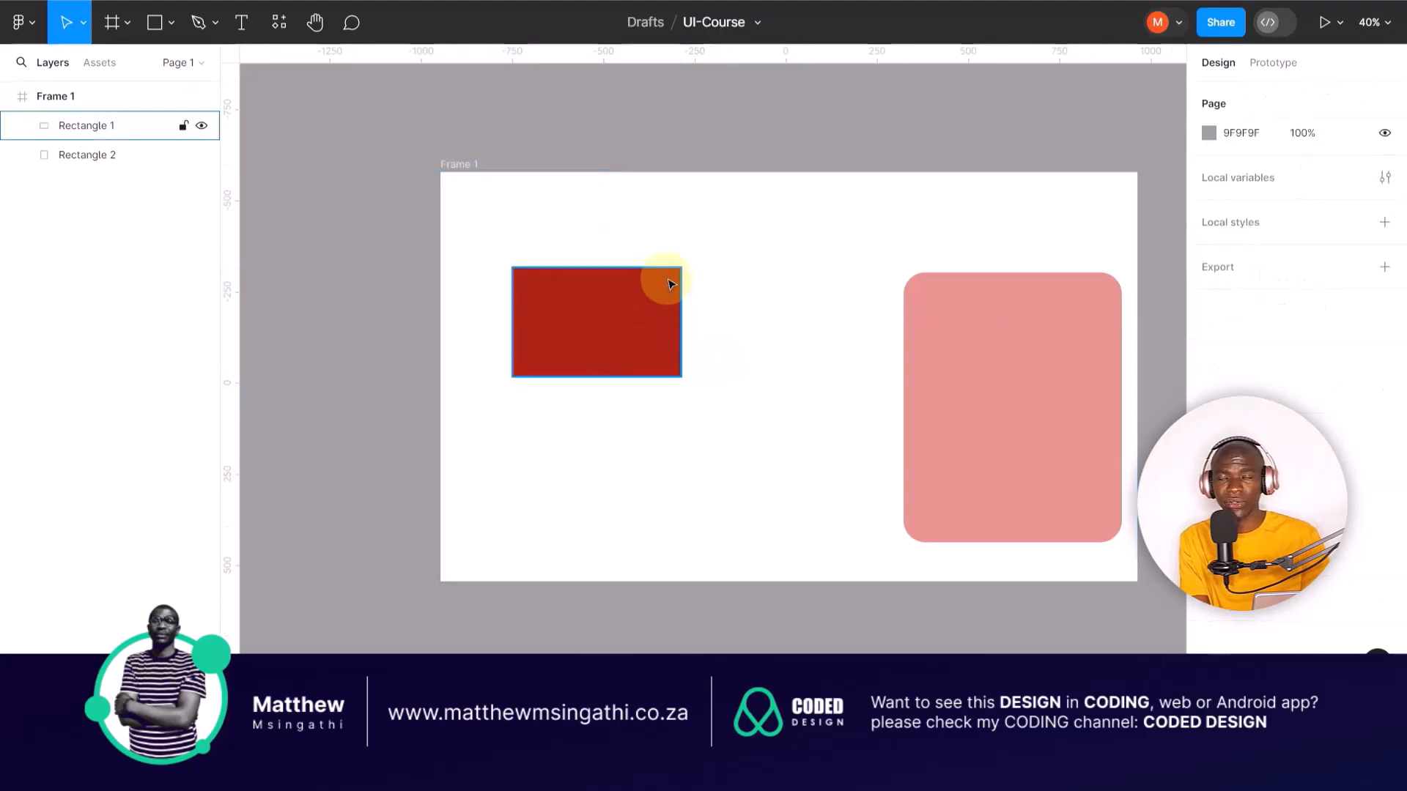
Rotate the dark red rectangle on the canvas to -90° so that it stands upright.
left_click(665, 287)
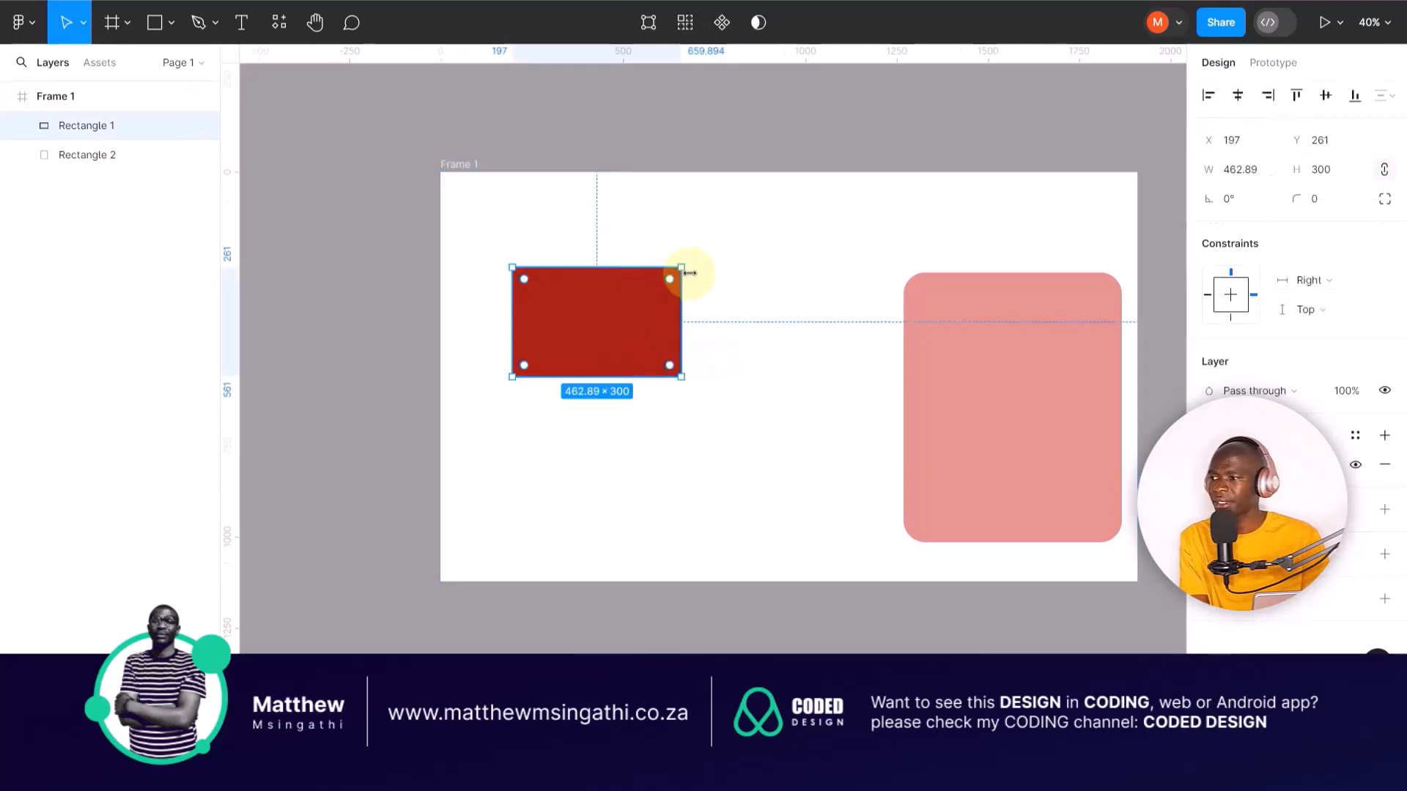
mouse_move(692, 270)
left_mouse_down()
mouse_move(597, 392)
mouse_move(529, 368)
mouse_move(710, 327)
mouse_move(656, 273)
mouse_move(667, 281)
left_mouse_up()
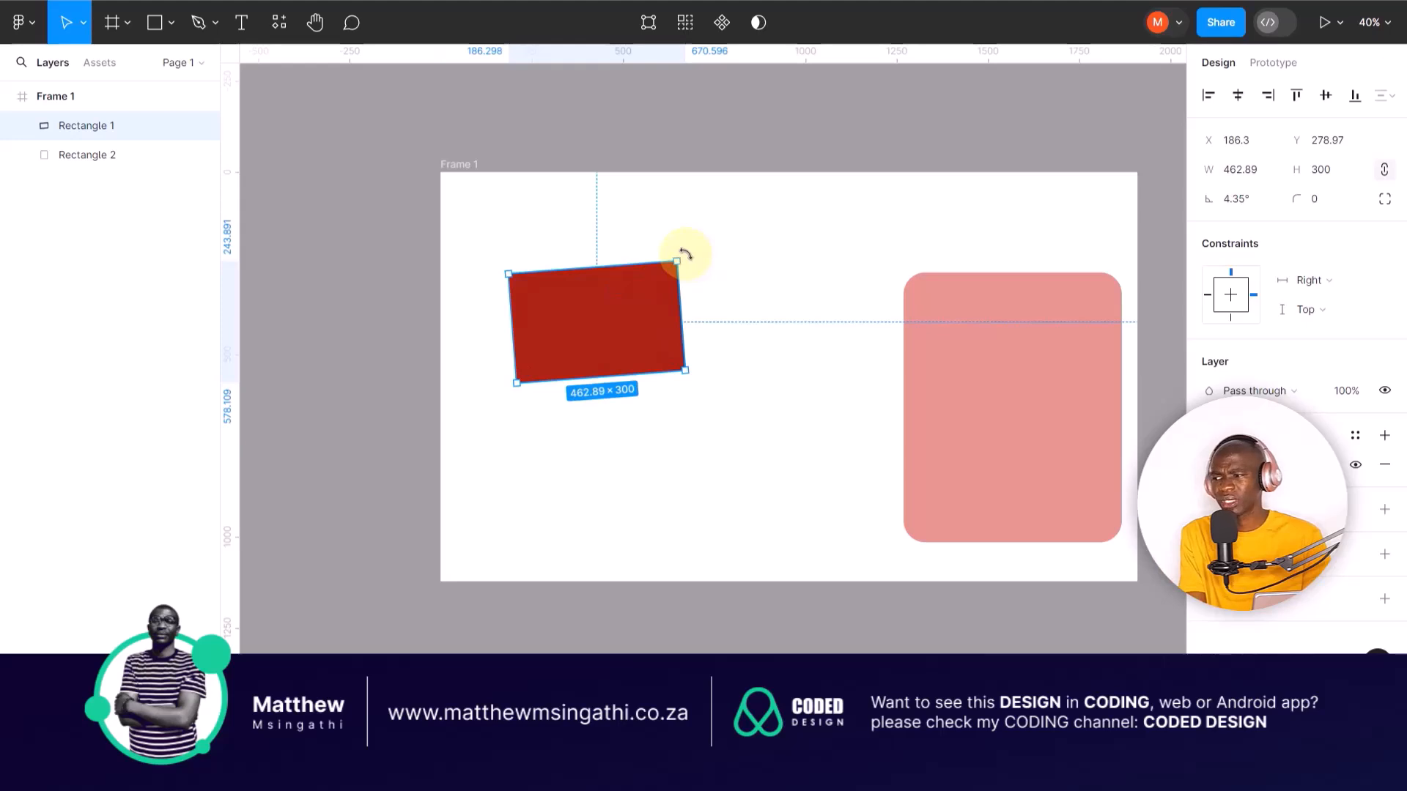
left_click_drag(685, 253, 636, 397)
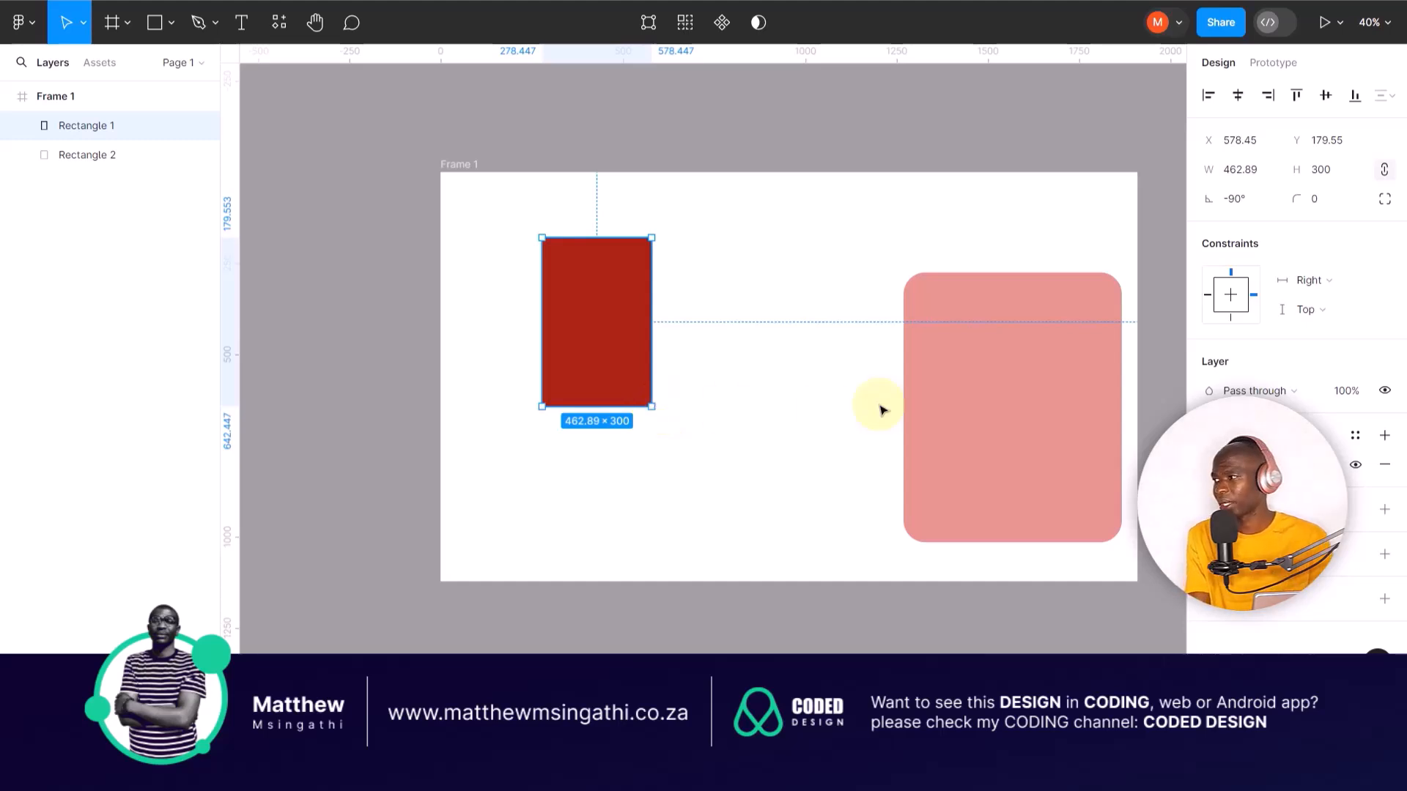
Round all corners of the dark red rectangle freehand to a radius of about 82.
mouse_move(579, 267)
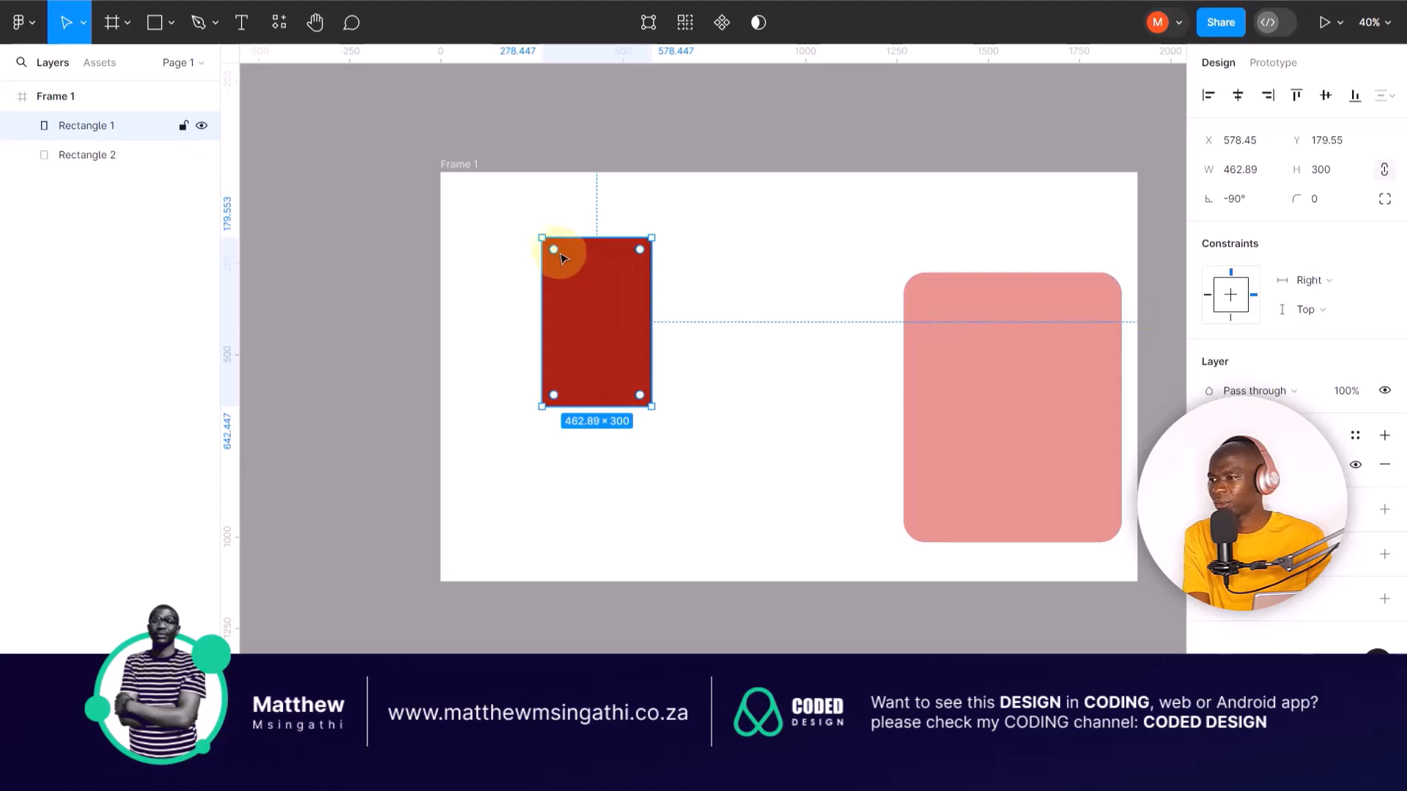
mouse_move(555, 252)
left_mouse_down()
mouse_move(592, 312)
mouse_move(572, 268)
left_mouse_up()
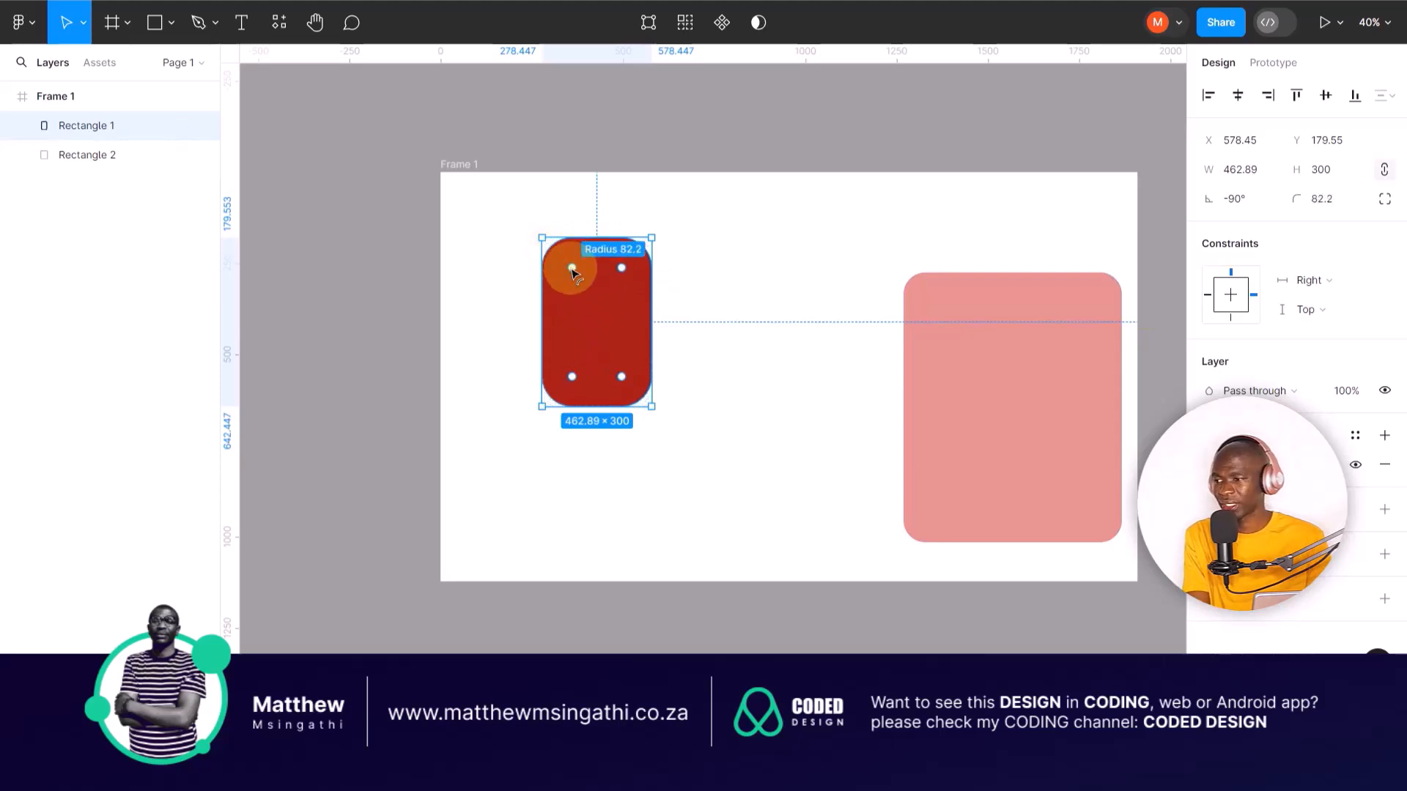
left_click_drag(1324, 205, 1237, 209)
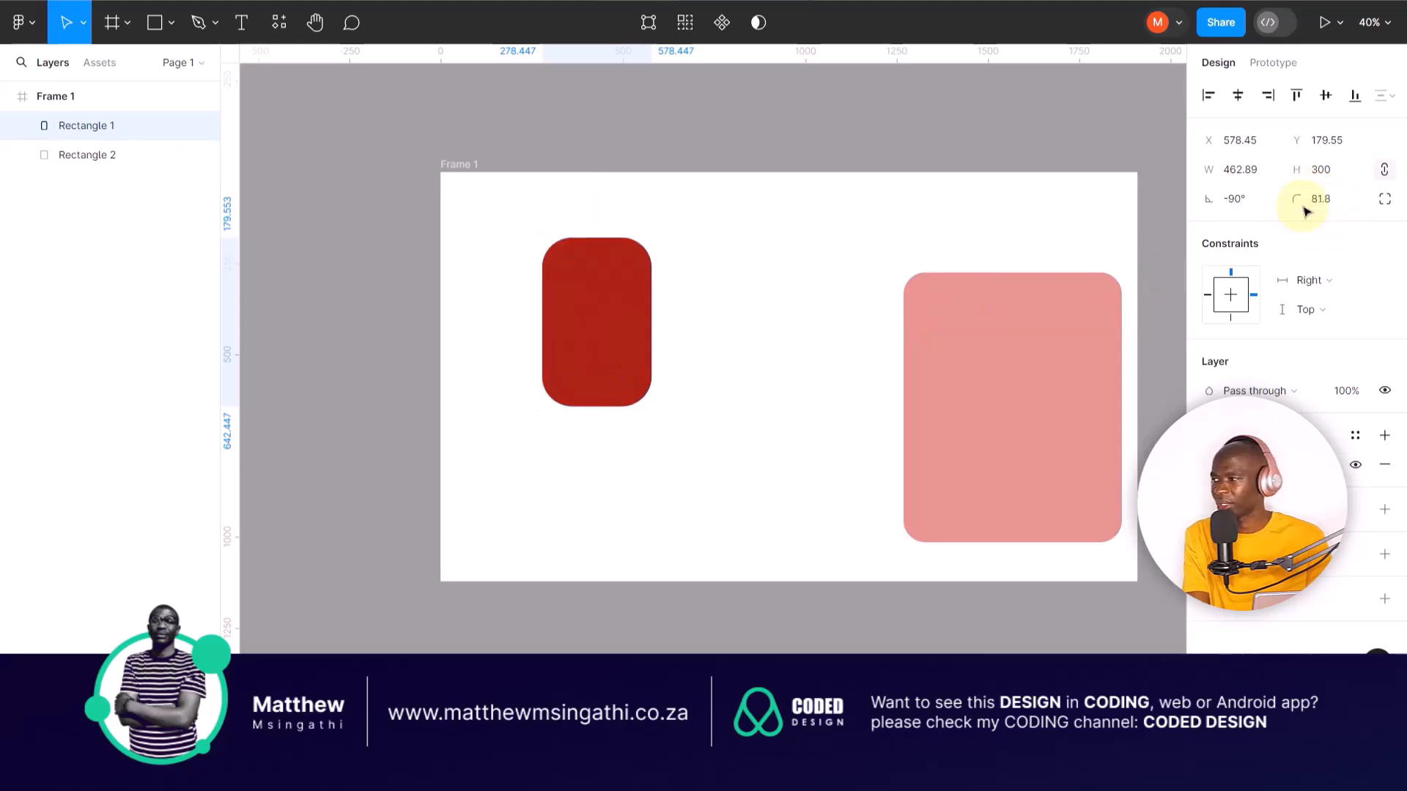
Set the dark red rectangle's corner radius to 10 and move the rectangle to about X 501, Y 227.
left_click(1317, 205)
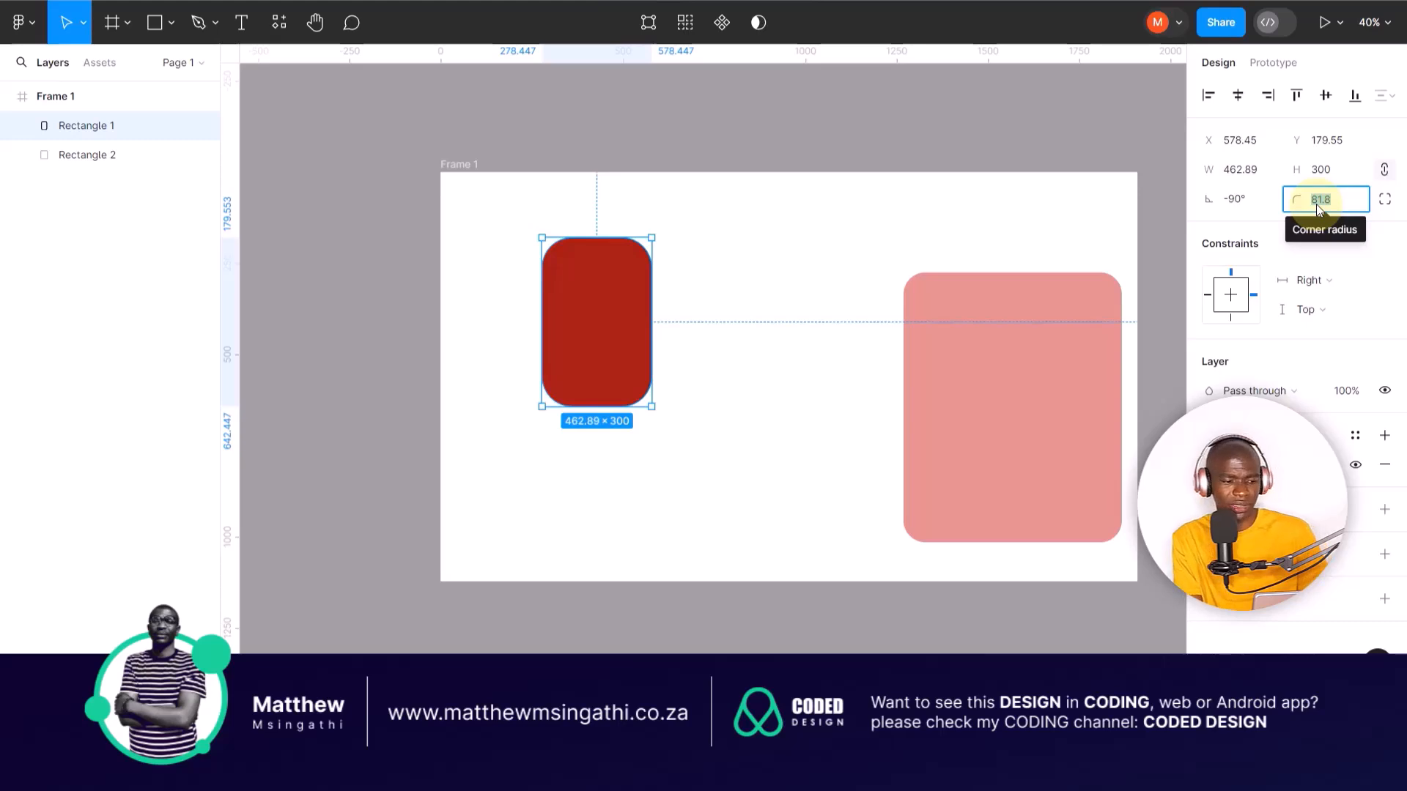
type("0")
key("Return")
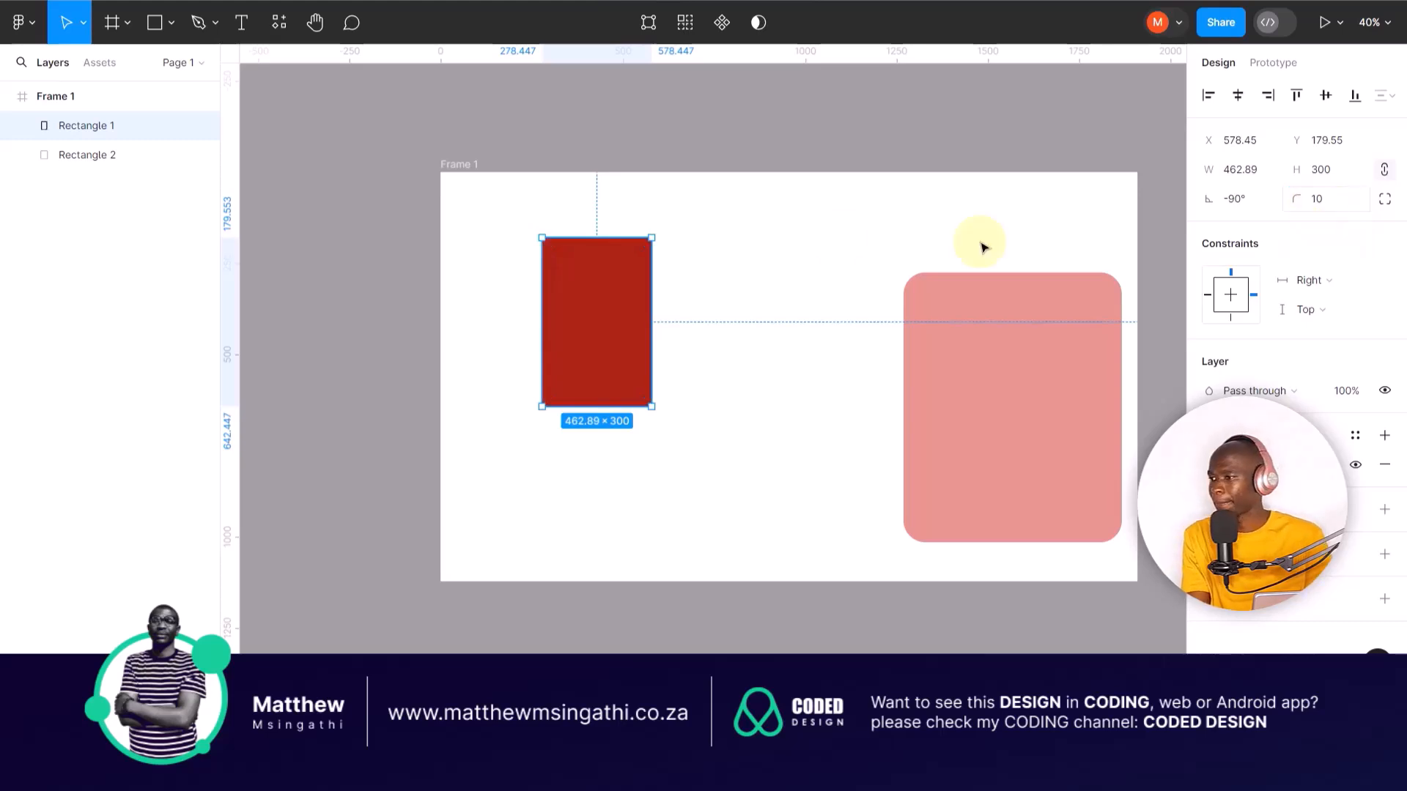
left_click(838, 237)
left_click_drag(644, 251, 615, 268)
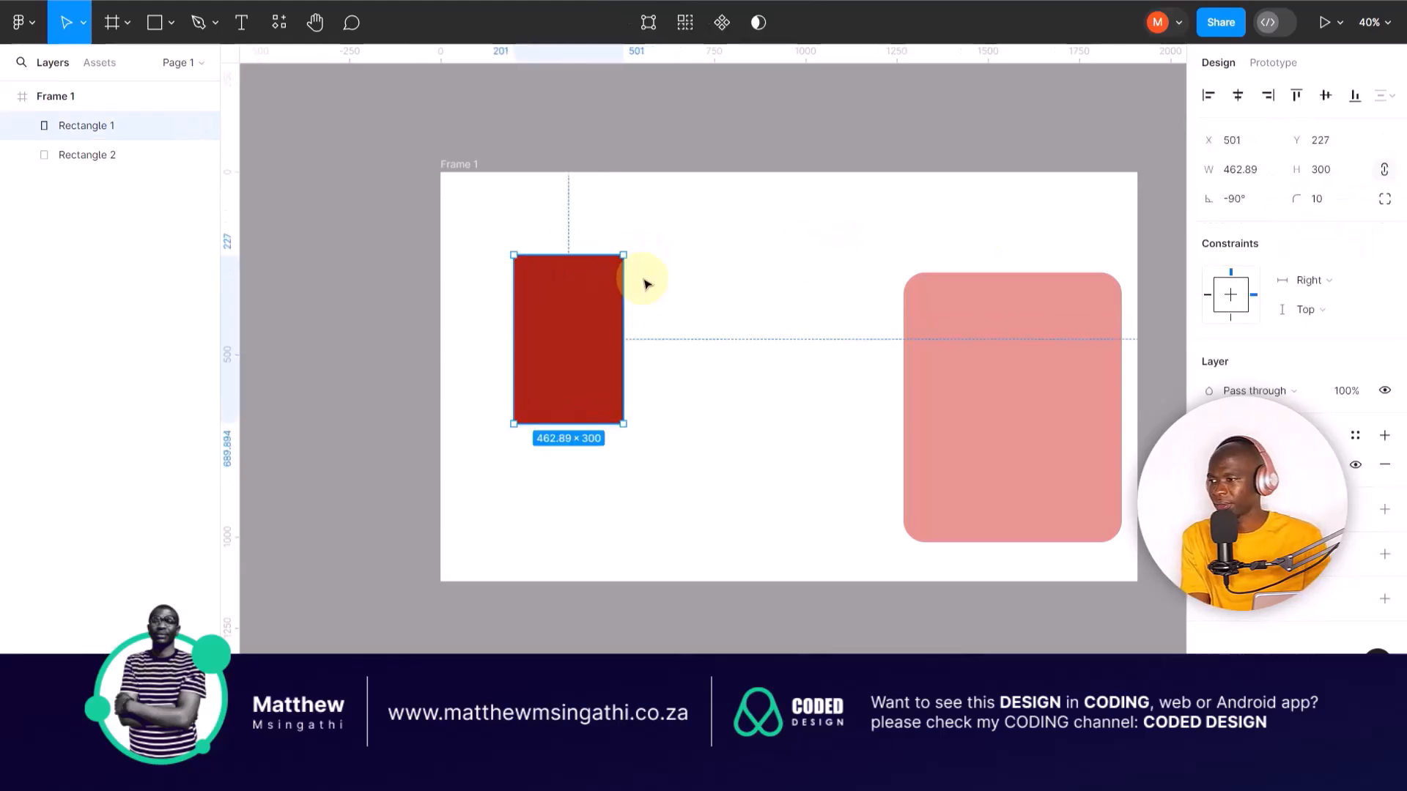
Set the dark red rectangle's corner radius to 100 and deselect it.
scroll(645, 282, "up", 10)
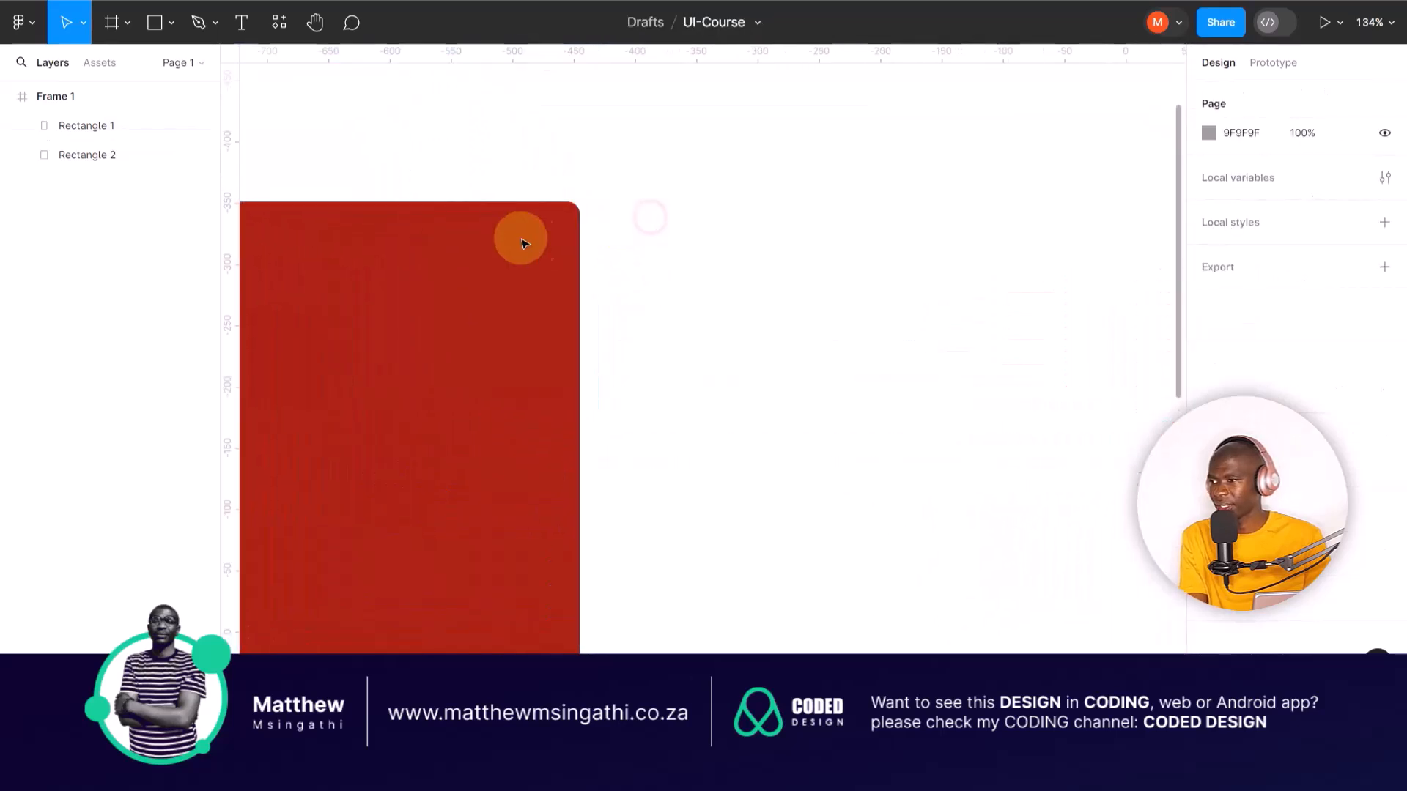
left_click(1322, 199)
type("100")
key("Return")
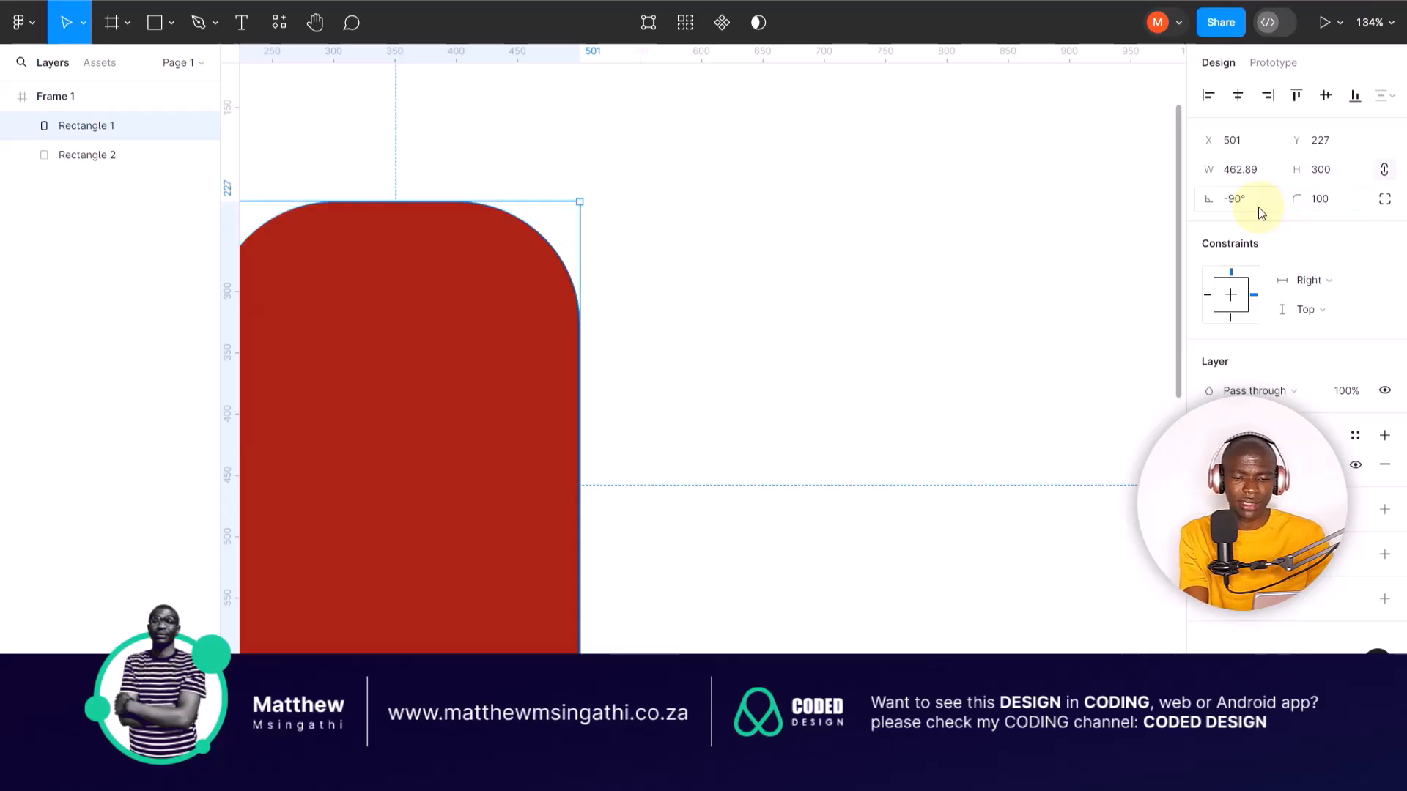
left_click(725, 283)
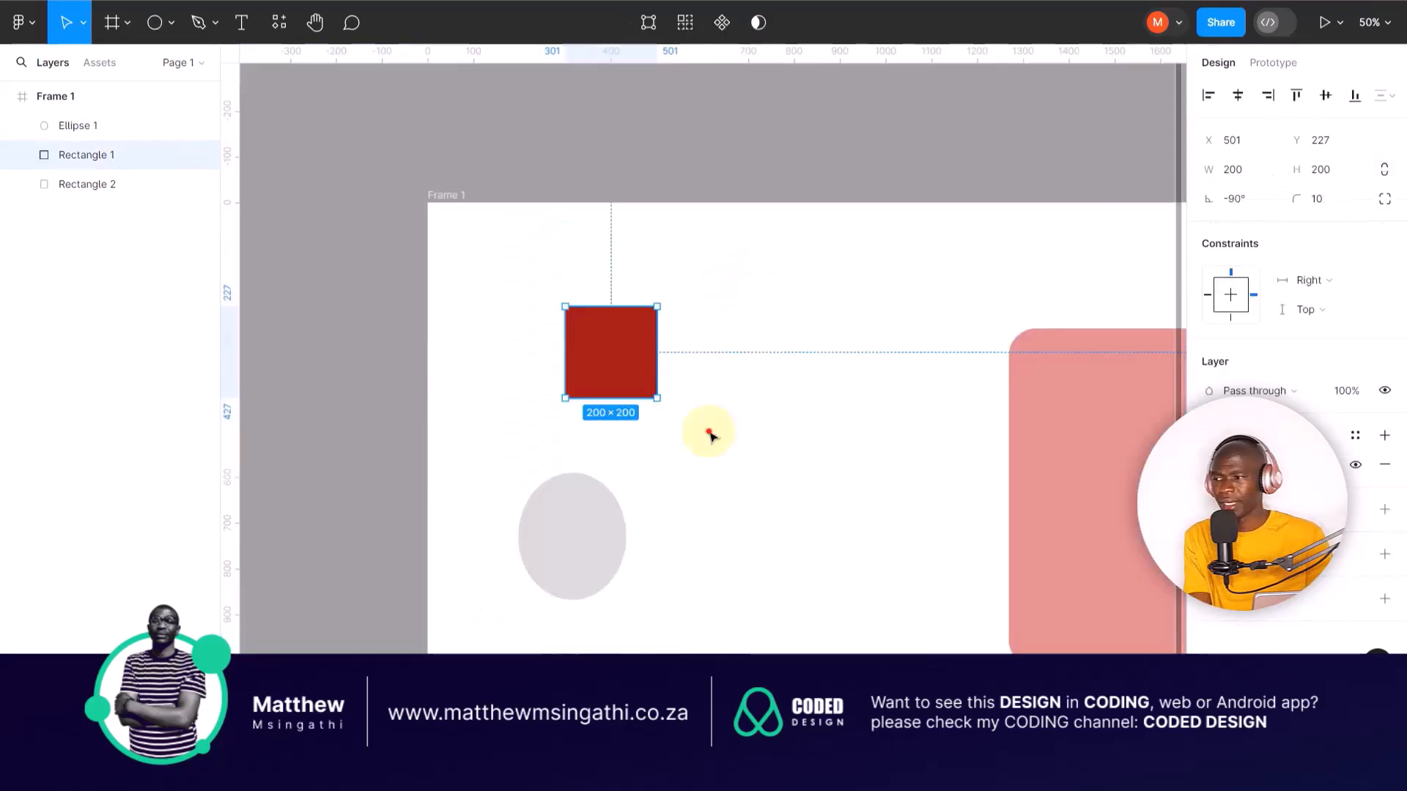
Set only the top-left corner radius of the dark red square to 100 using its individual corner settings.
left_click(705, 430)
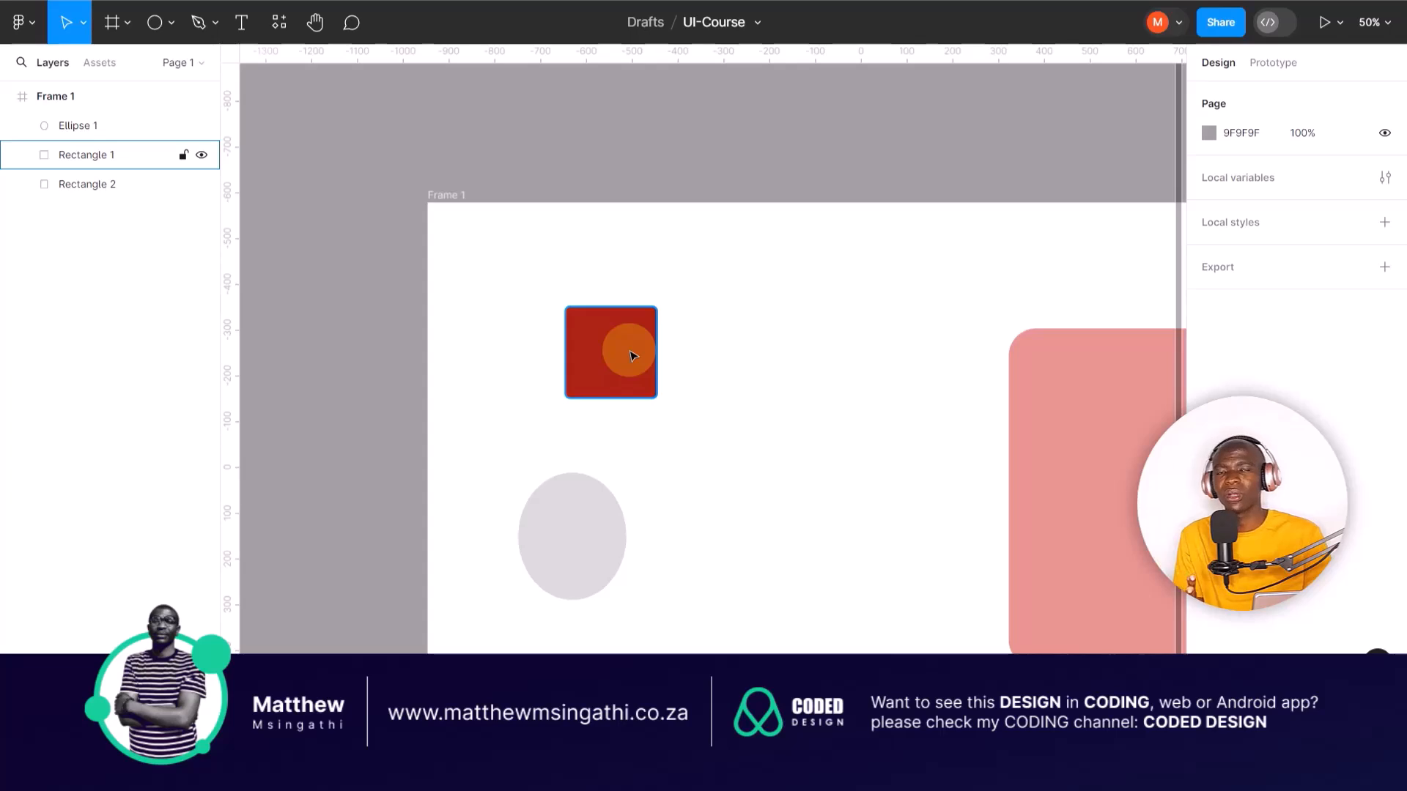
left_click(608, 355)
scroll(608, 356, "up", 5)
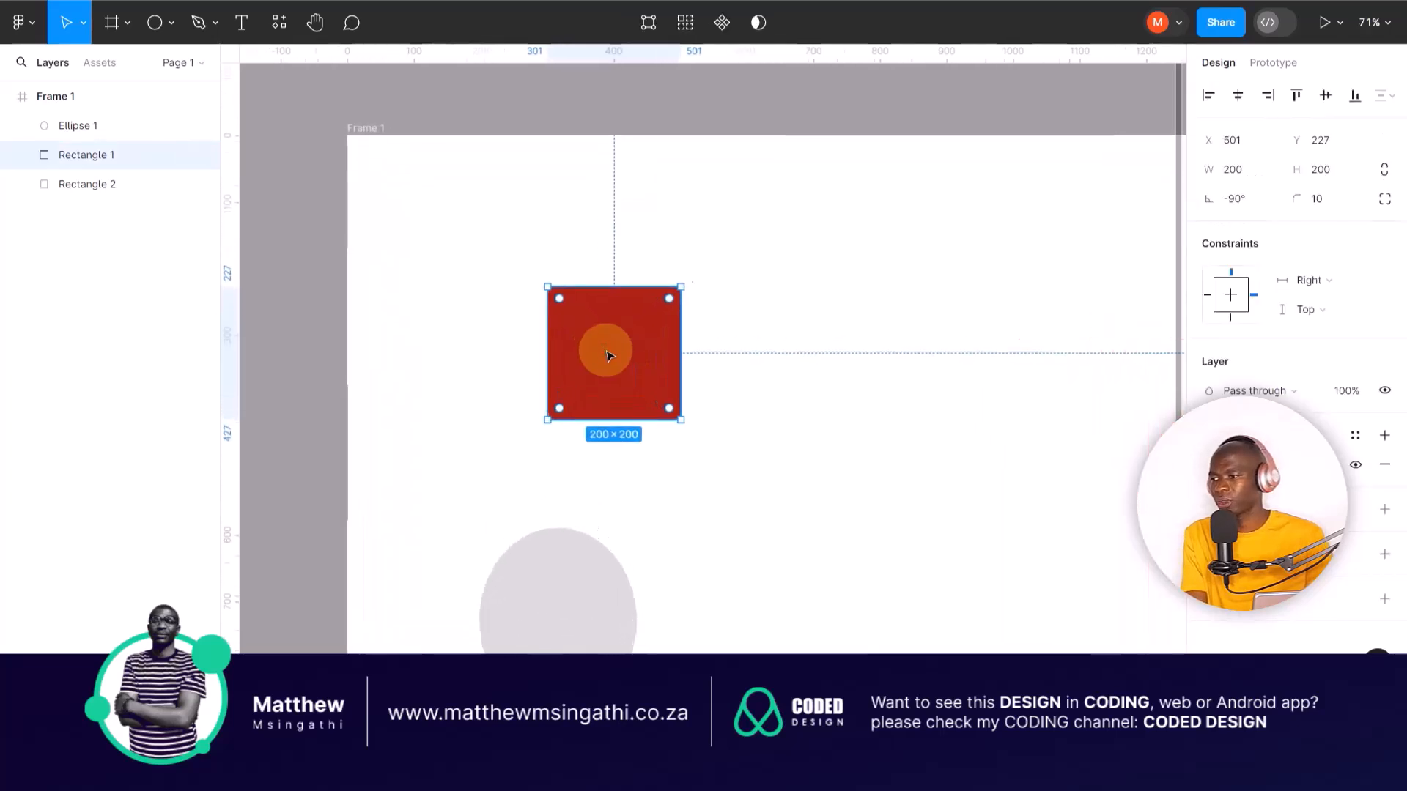
double_click(688, 285)
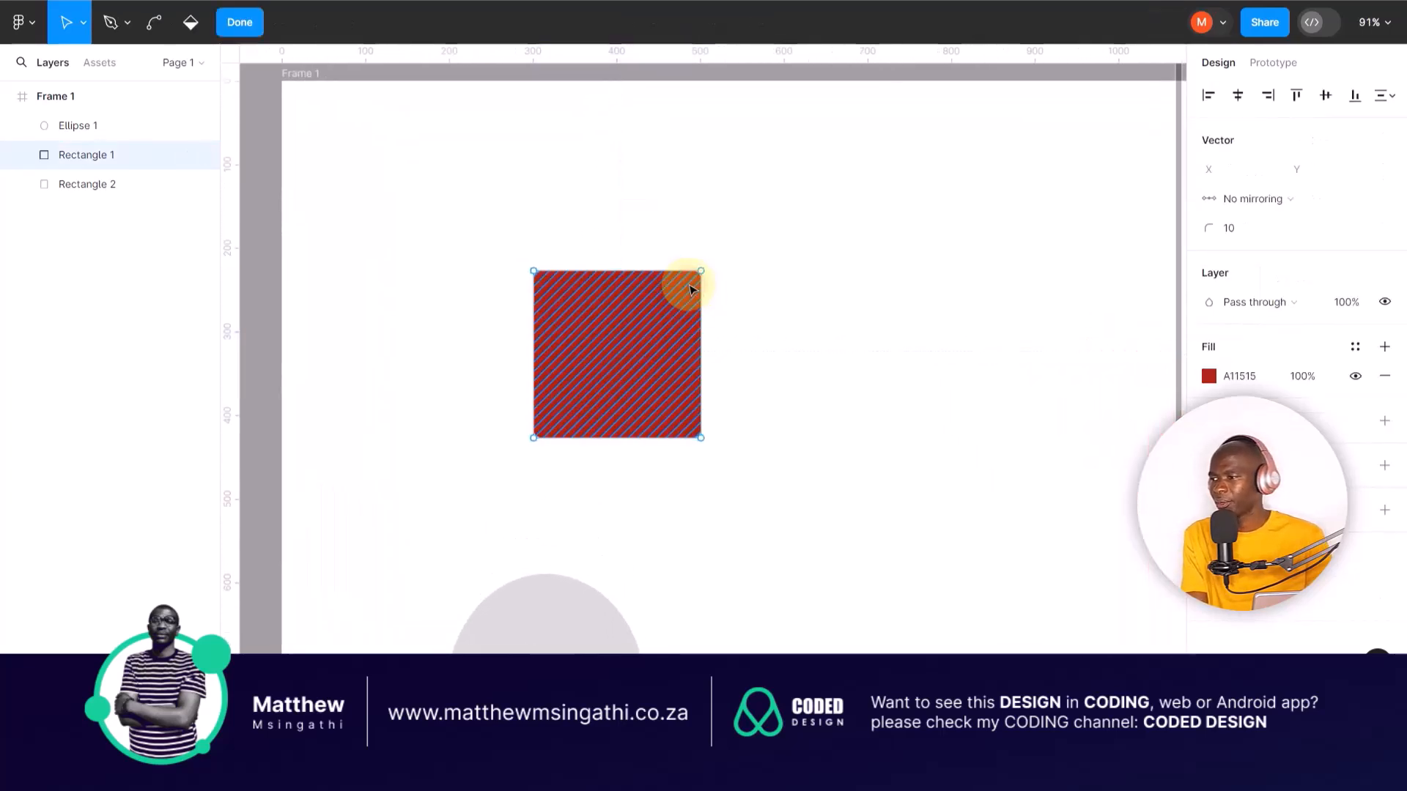
key("Escape")
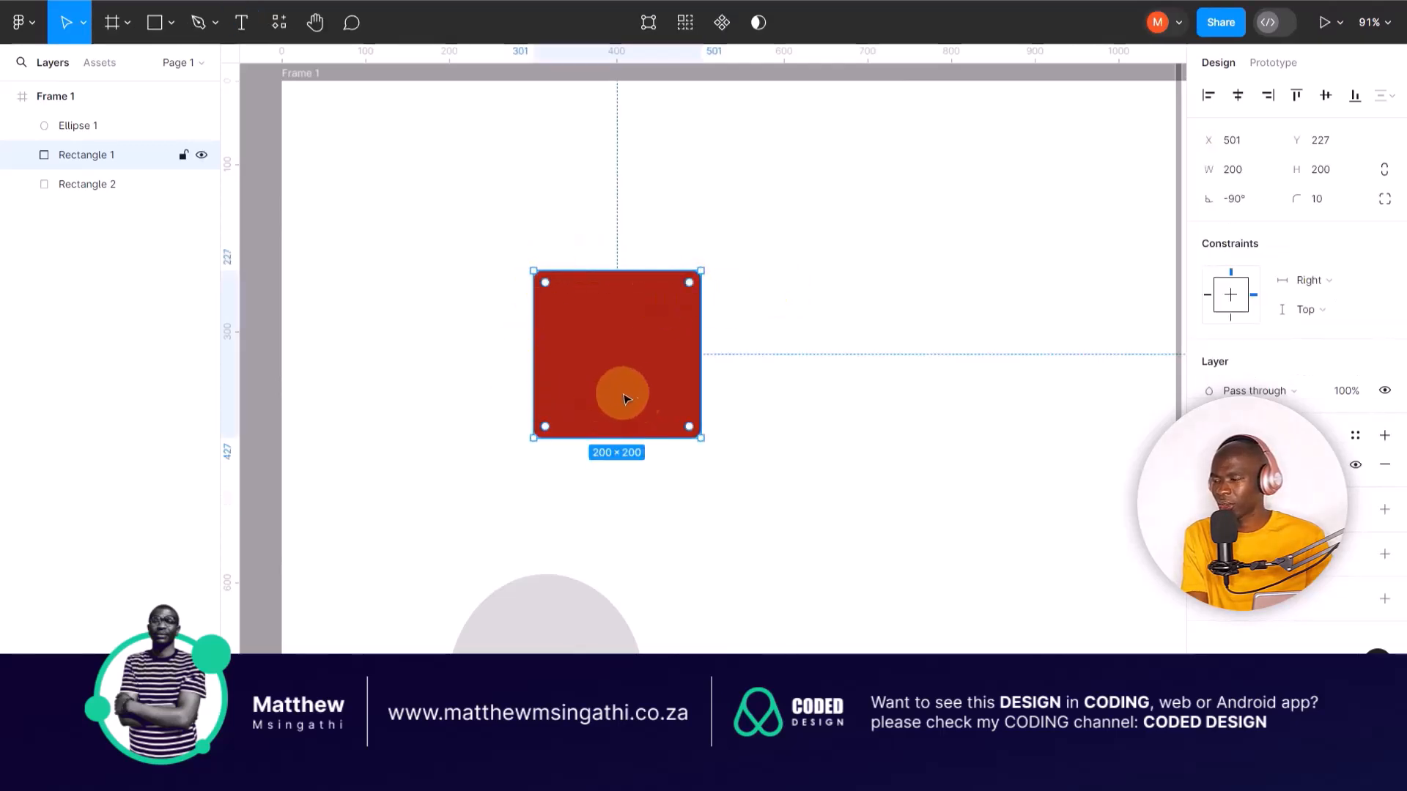
left_click(1390, 204)
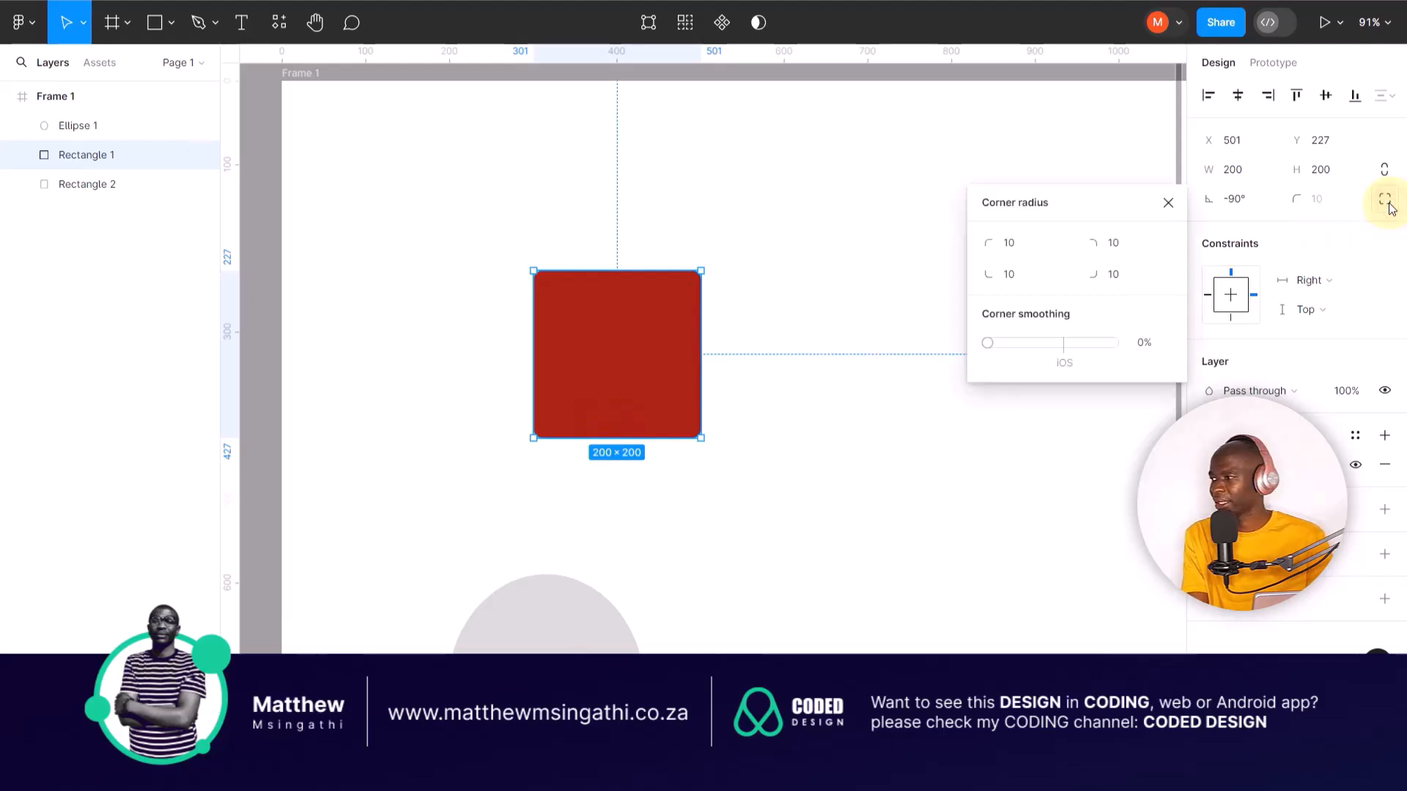
left_click(1029, 251)
type("100")
key("Return")
Set the dark red square's bottom-right corner radius to 0 and deselect the square.
left_click(656, 325)
left_click(575, 378)
left_click(1126, 276)
type("0")
key("Return")
left_click(794, 440)
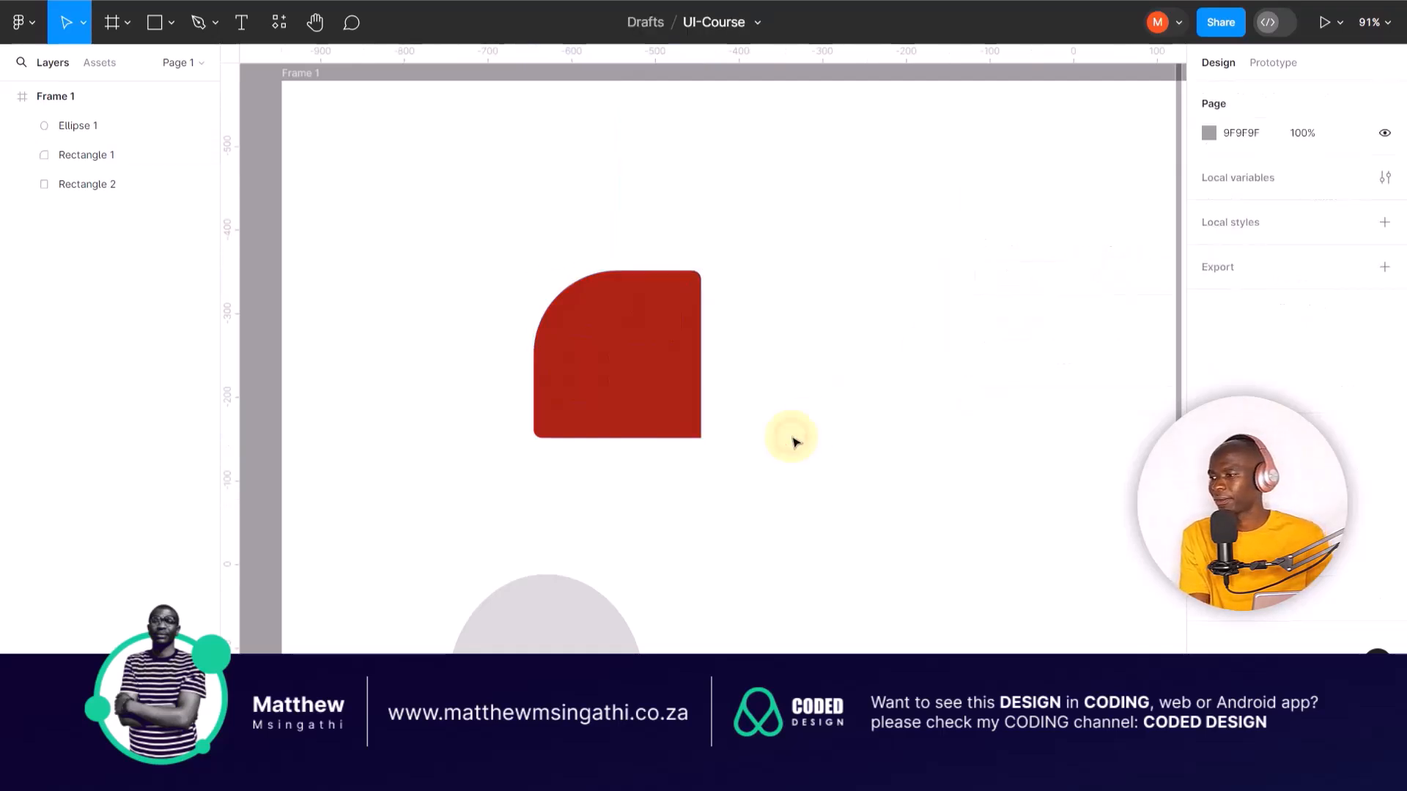
Adjust the dark red square's corners individually on the canvas: slightly reduce the top-left rounding and strongly round the bottom-right and top-right corners.
left_click(653, 318)
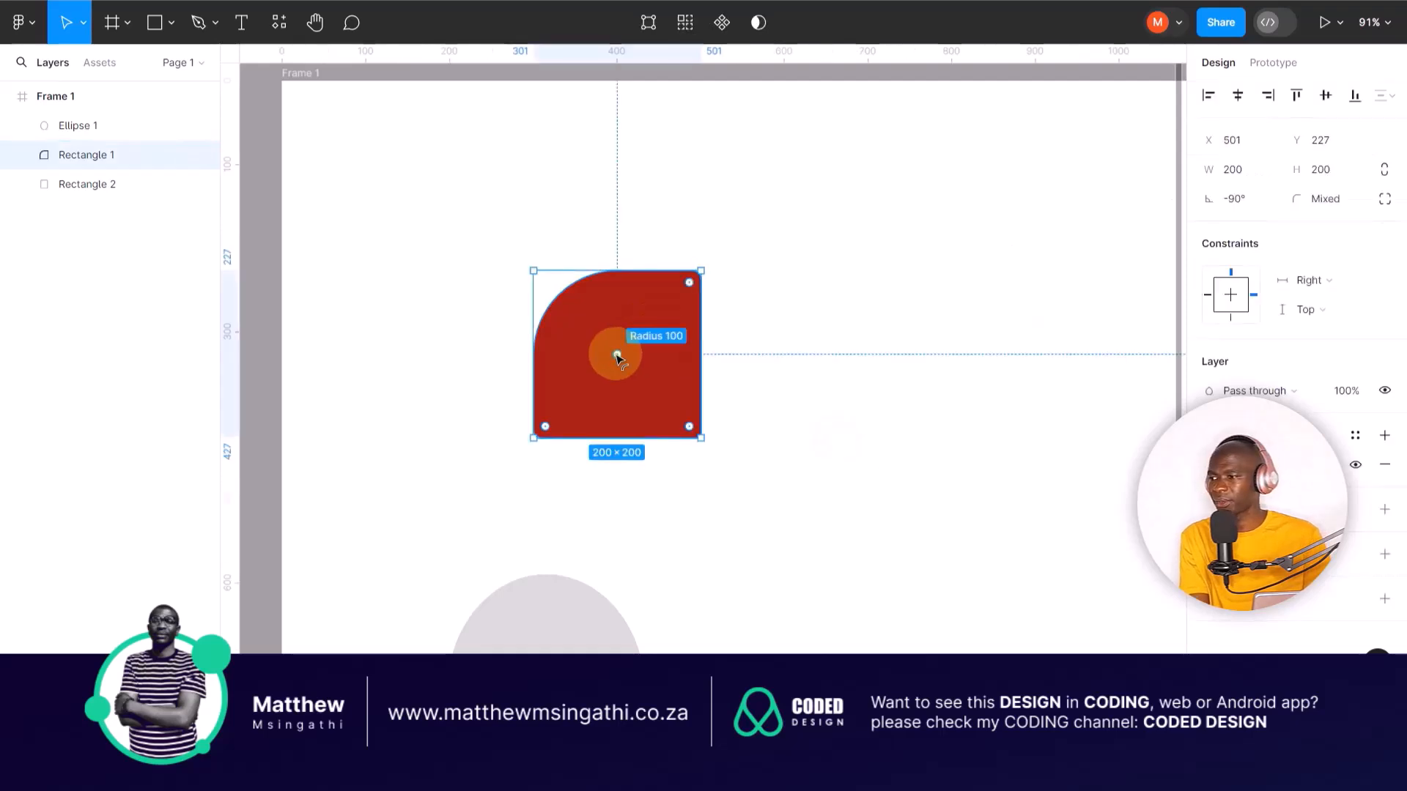
mouse_move(616, 354)
left_mouse_down()
mouse_move(574, 314)
mouse_move(625, 368)
mouse_move(556, 298)
mouse_move(599, 336)
left_mouse_up()
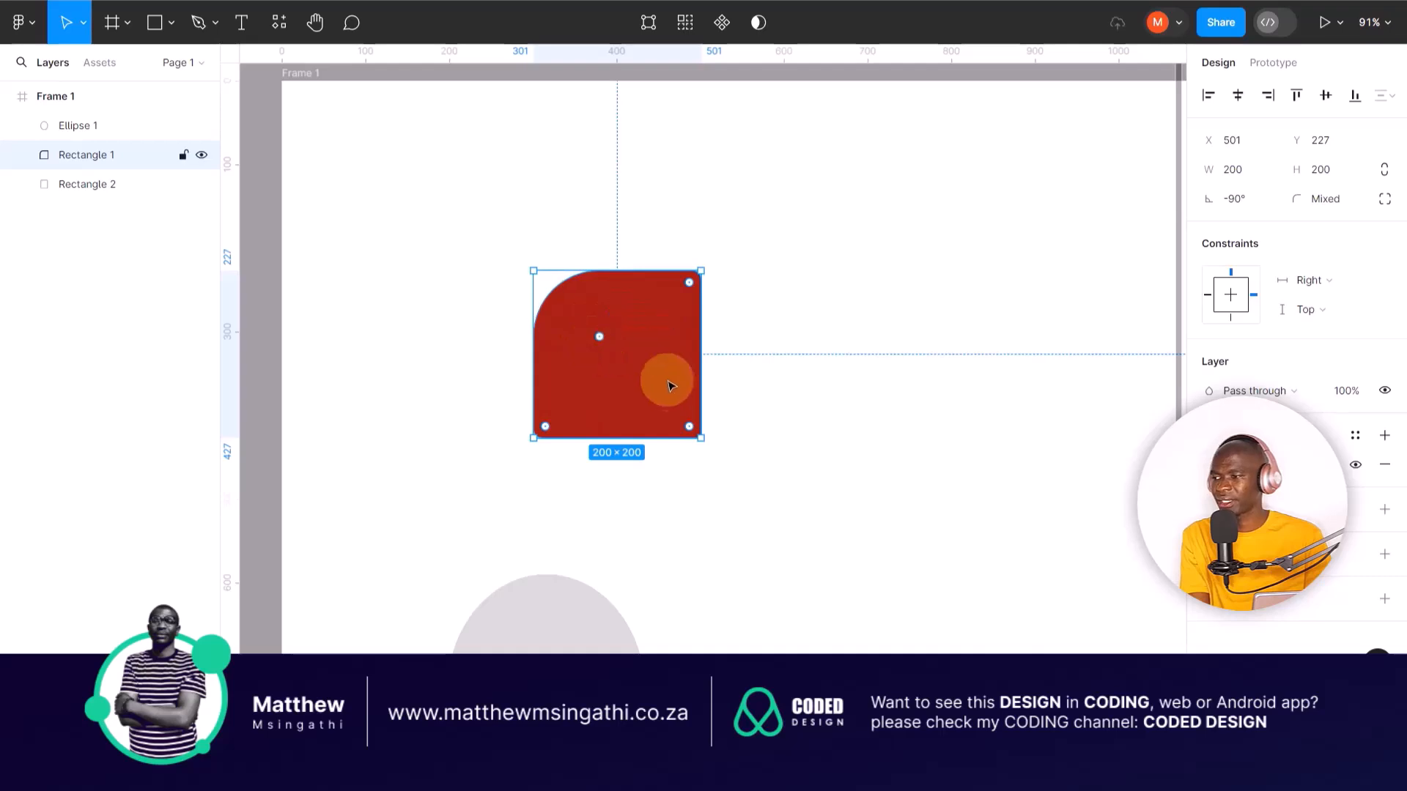
double_click(686, 423)
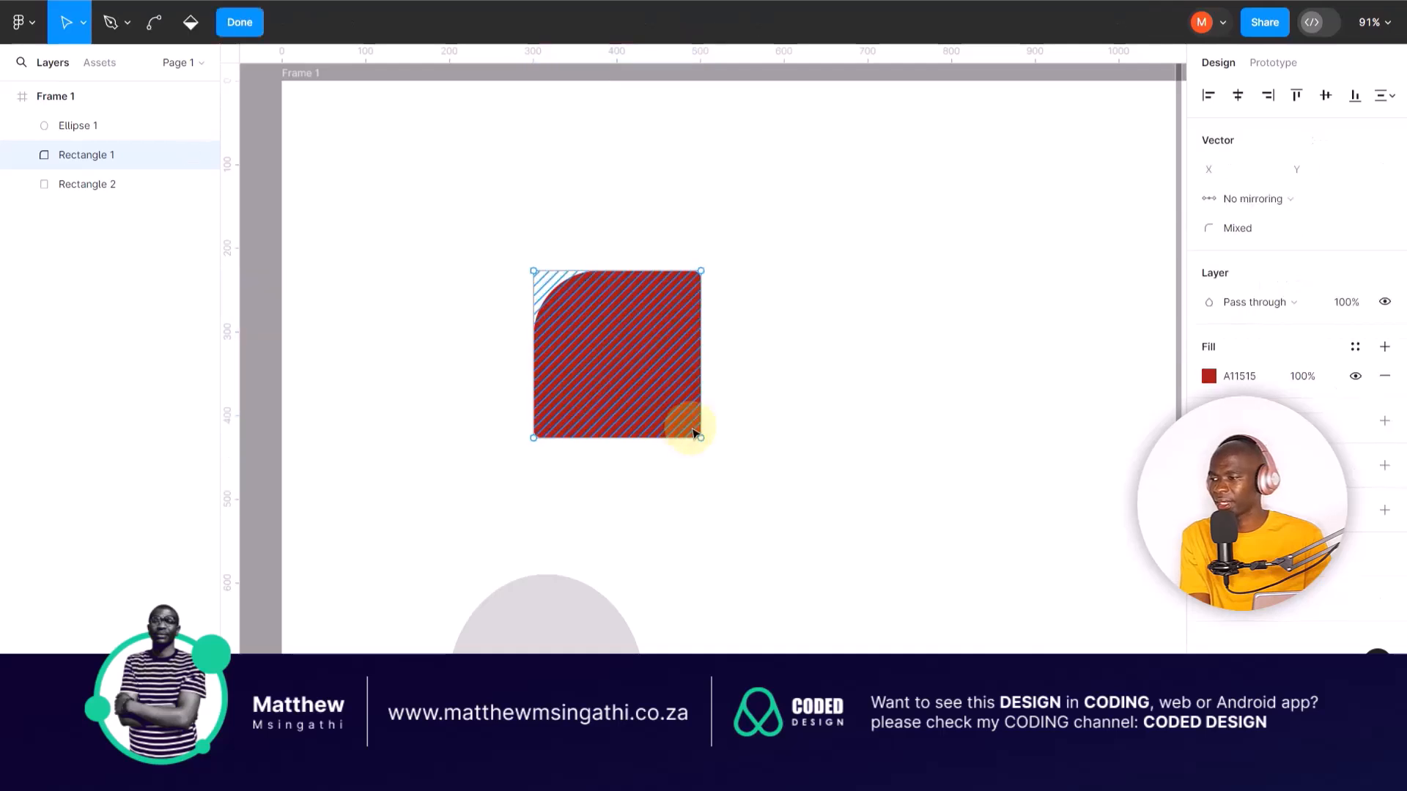
left_click(795, 438)
left_click_drag(686, 426, 647, 384)
left_click_drag(690, 284, 587, 393)
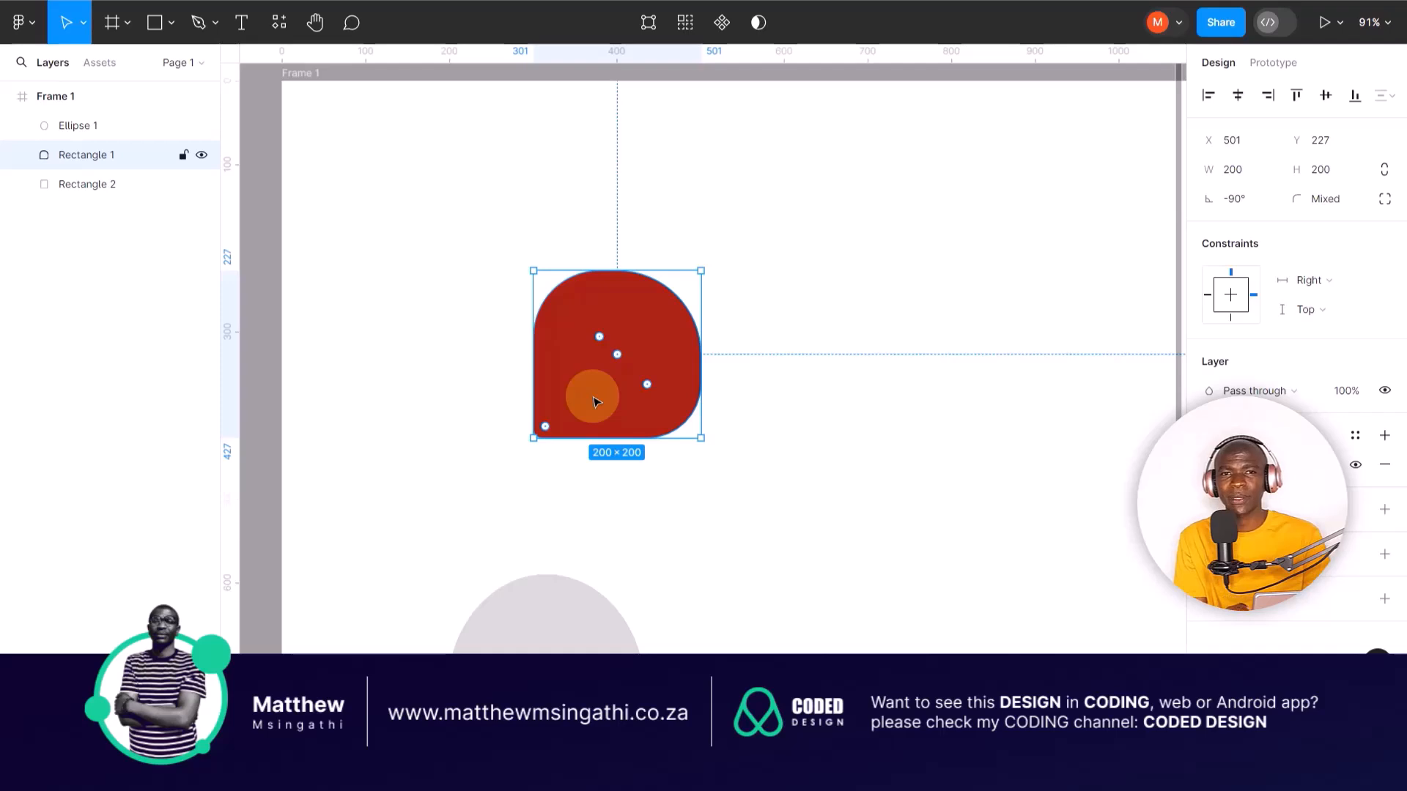
left_click(789, 460)
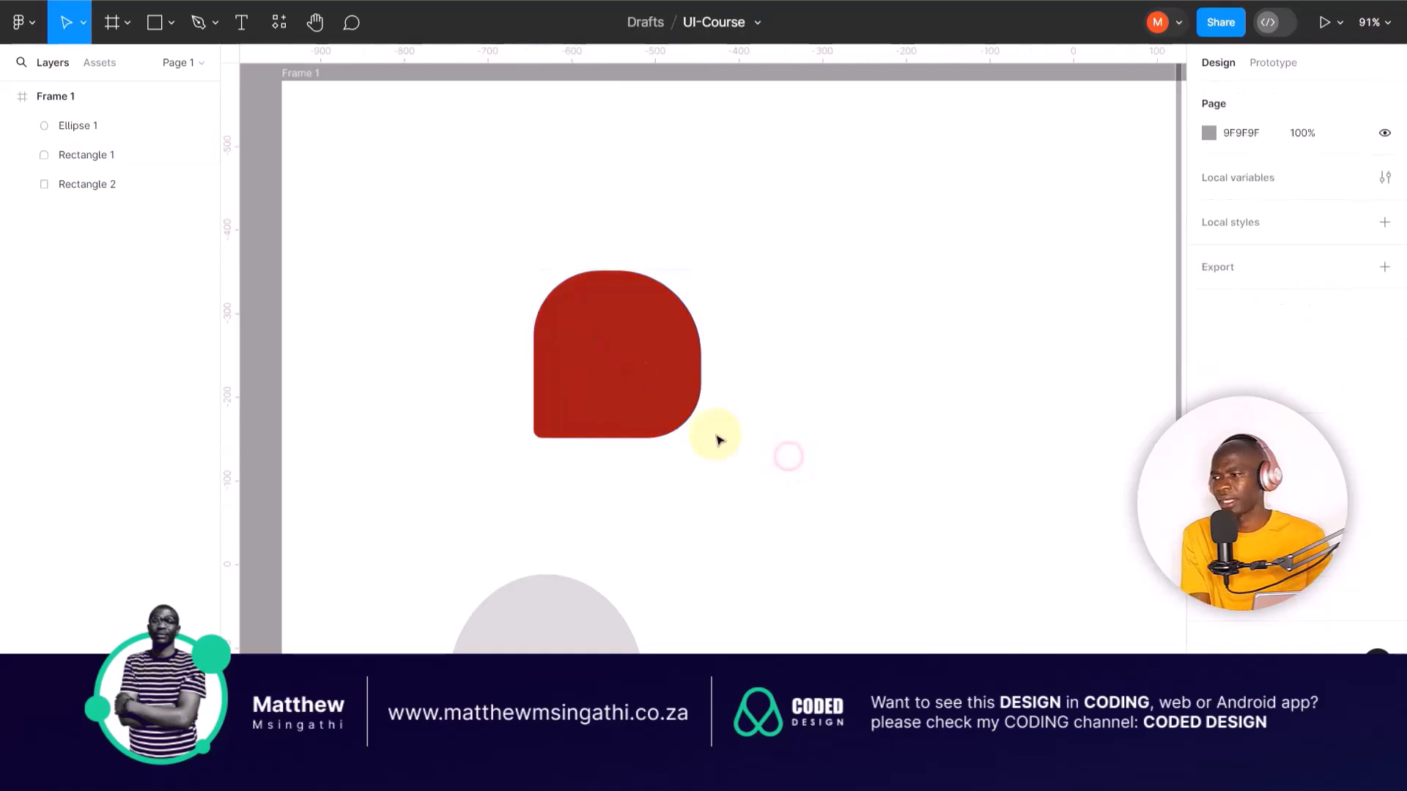
Move the dark red shape to about X 398, Y 131 and the grey ellipse below it to about X 213, Y 468.
scroll(600, 371, "down", 4)
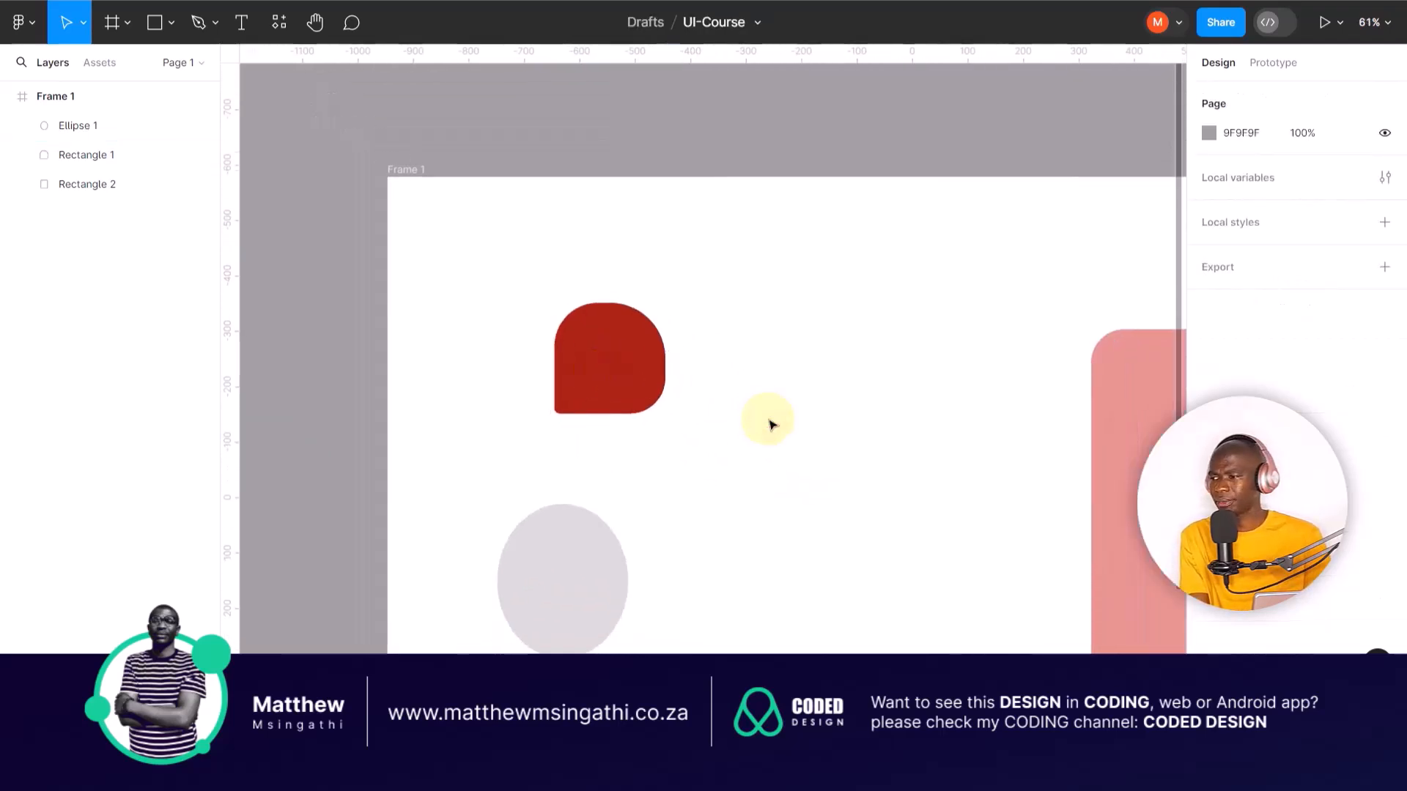
left_click_drag(627, 348, 565, 301)
left_click(644, 392)
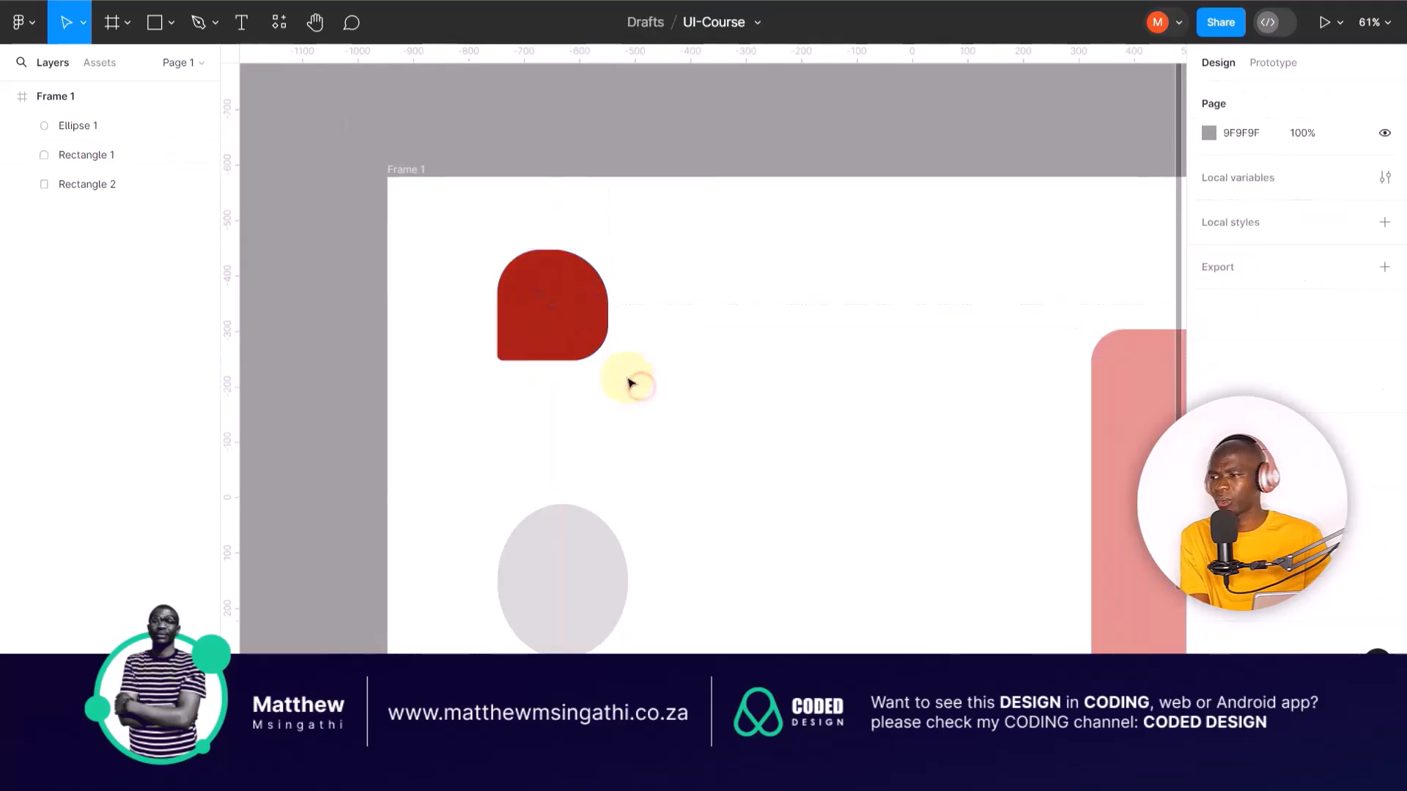
left_click(581, 323)
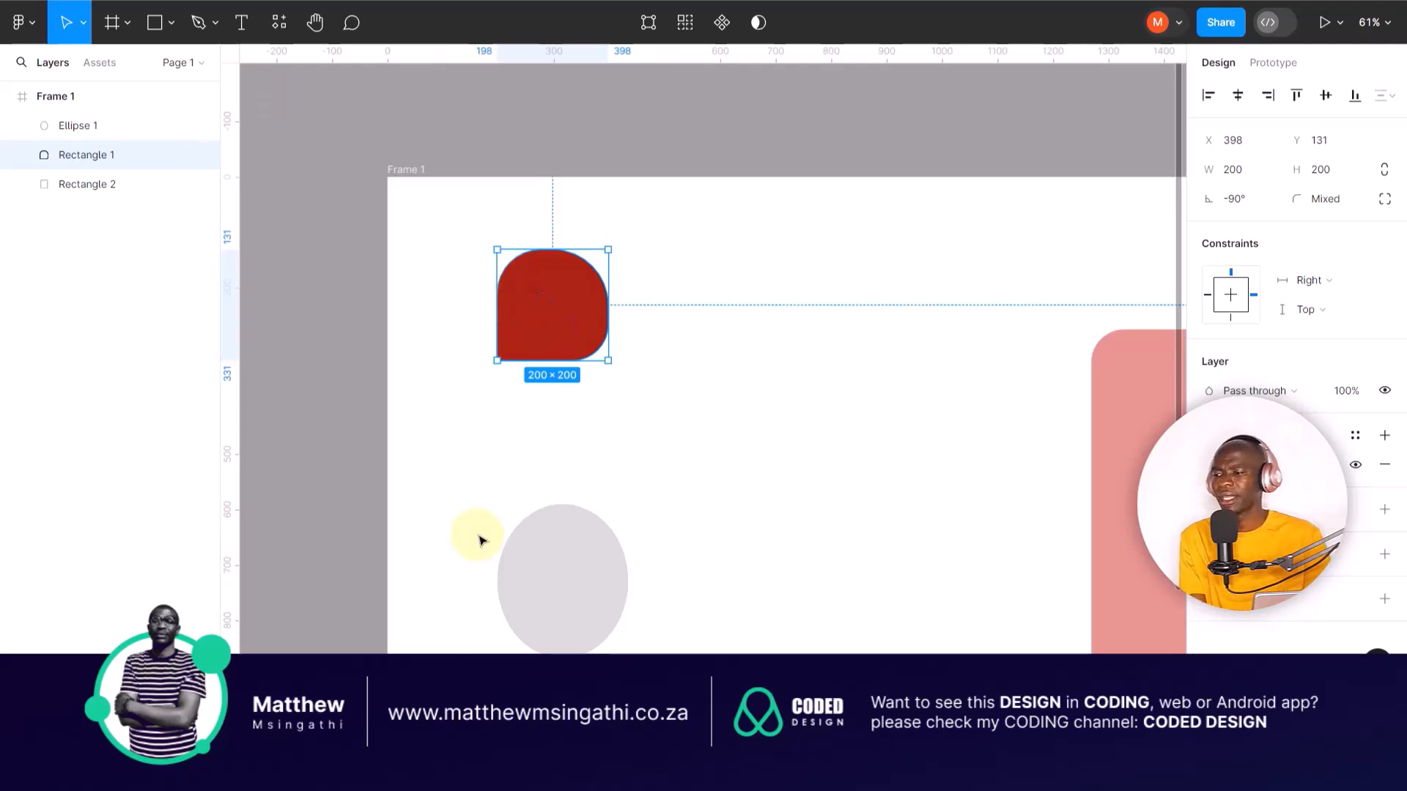
left_click(572, 573)
left_click_drag(552, 596, 561, 530)
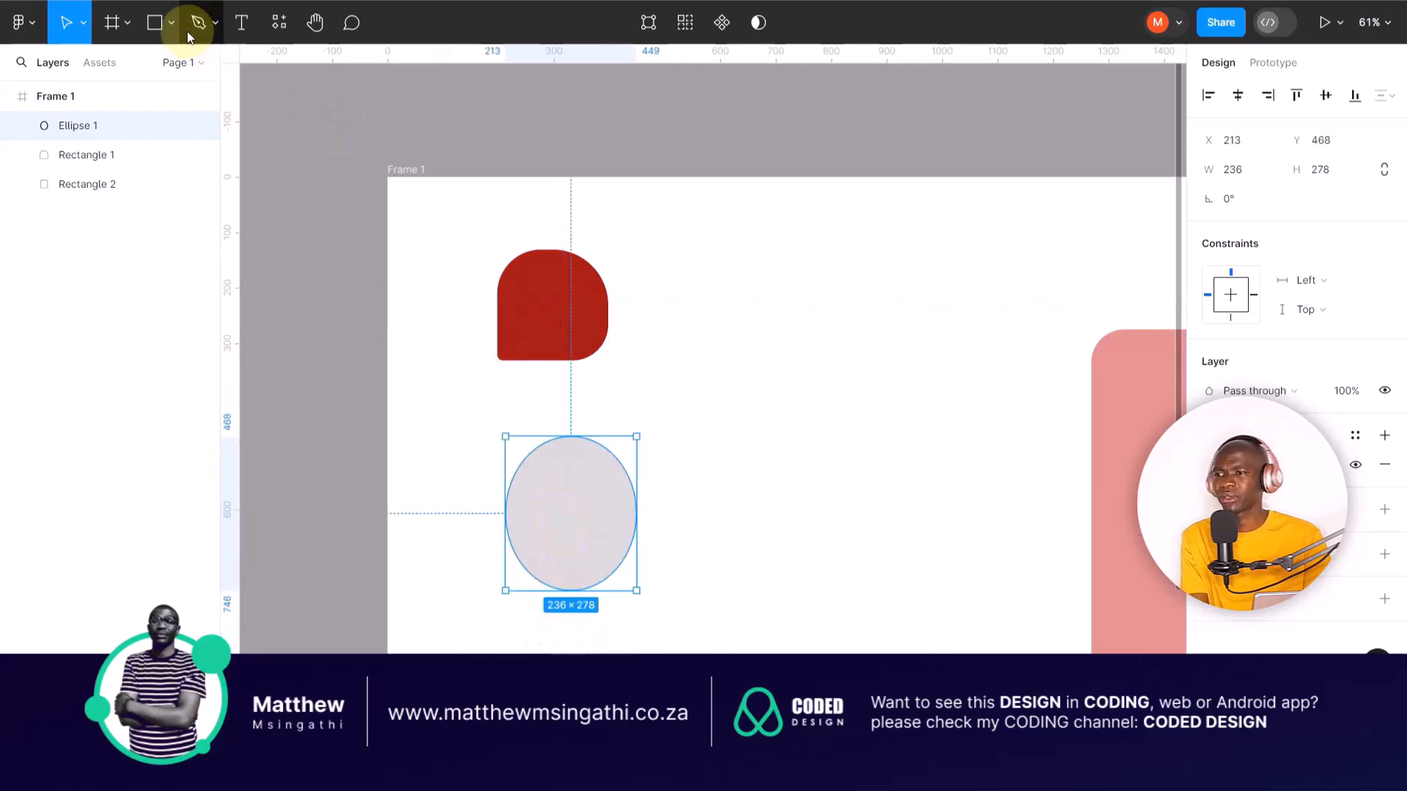
Draw a perfect circle of about 259 × 259 at about X 636, Y 218, between the dark red shape and the pink rectangle.
left_click(171, 22)
left_click(94, 129)
left_click_drag(740, 299, 756, 353)
left_click_drag(787, 417, 802, 431)
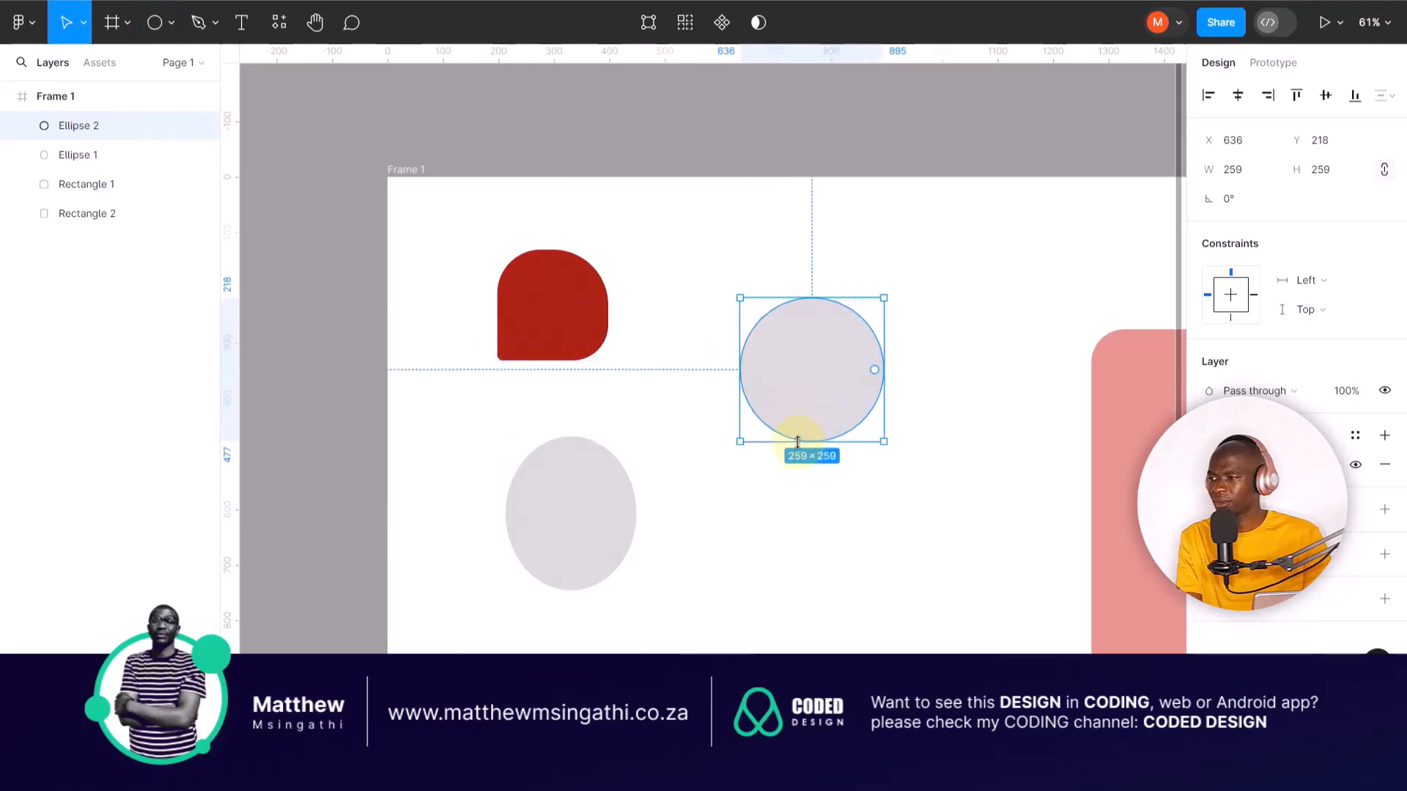
left_click(839, 527)
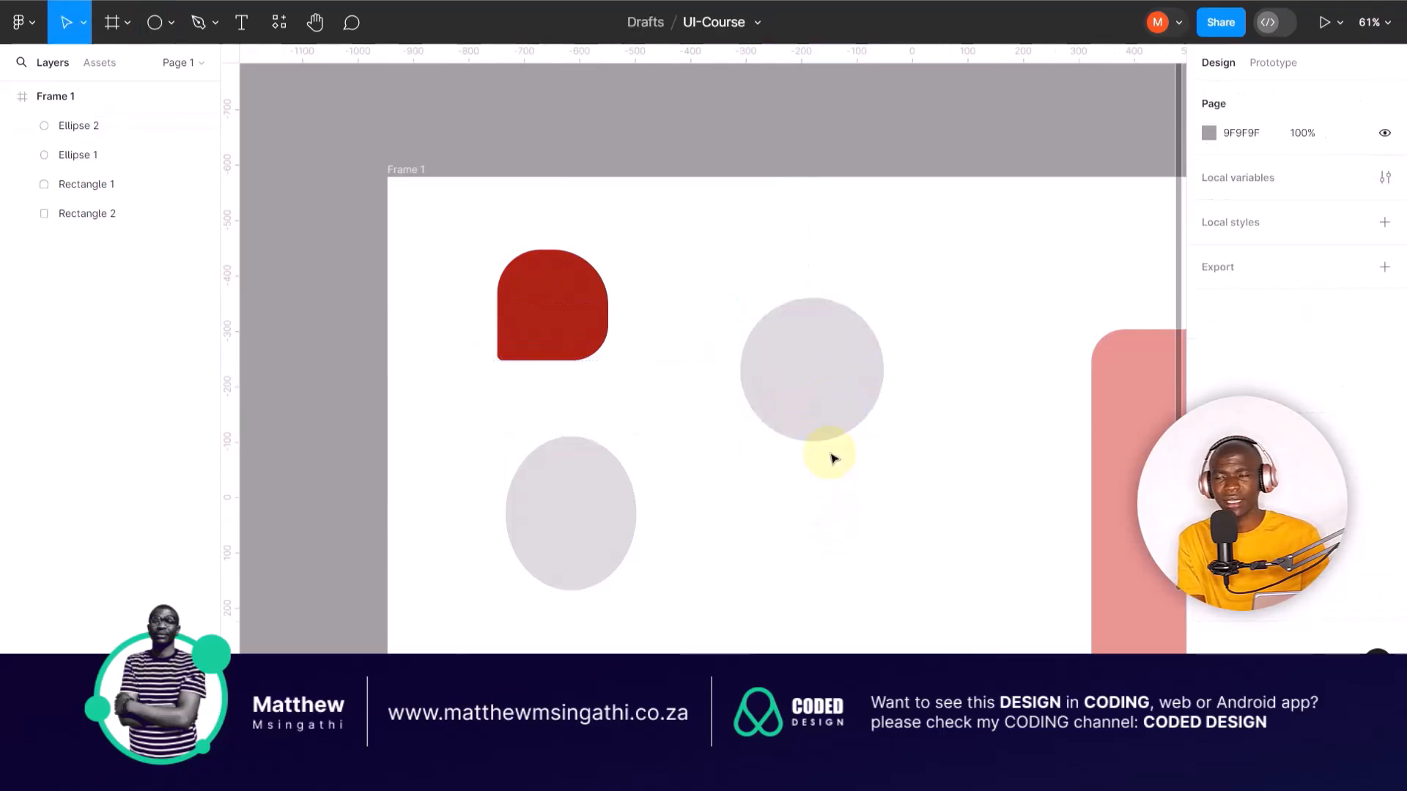
Select the new circle, then switch to the browser and copy the Wikipedia songbird image from the Google results for "bird".
left_click(832, 367)
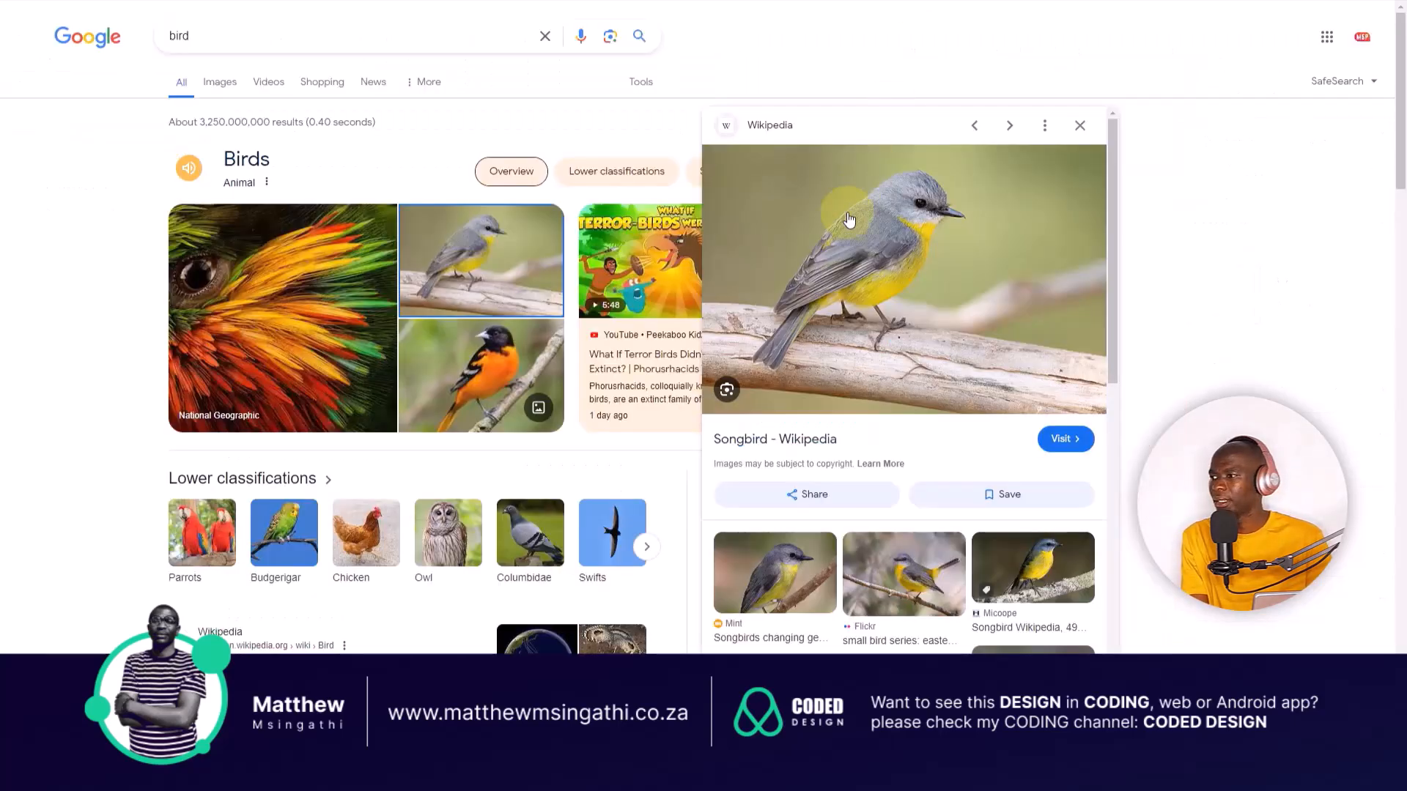
right_click(841, 217)
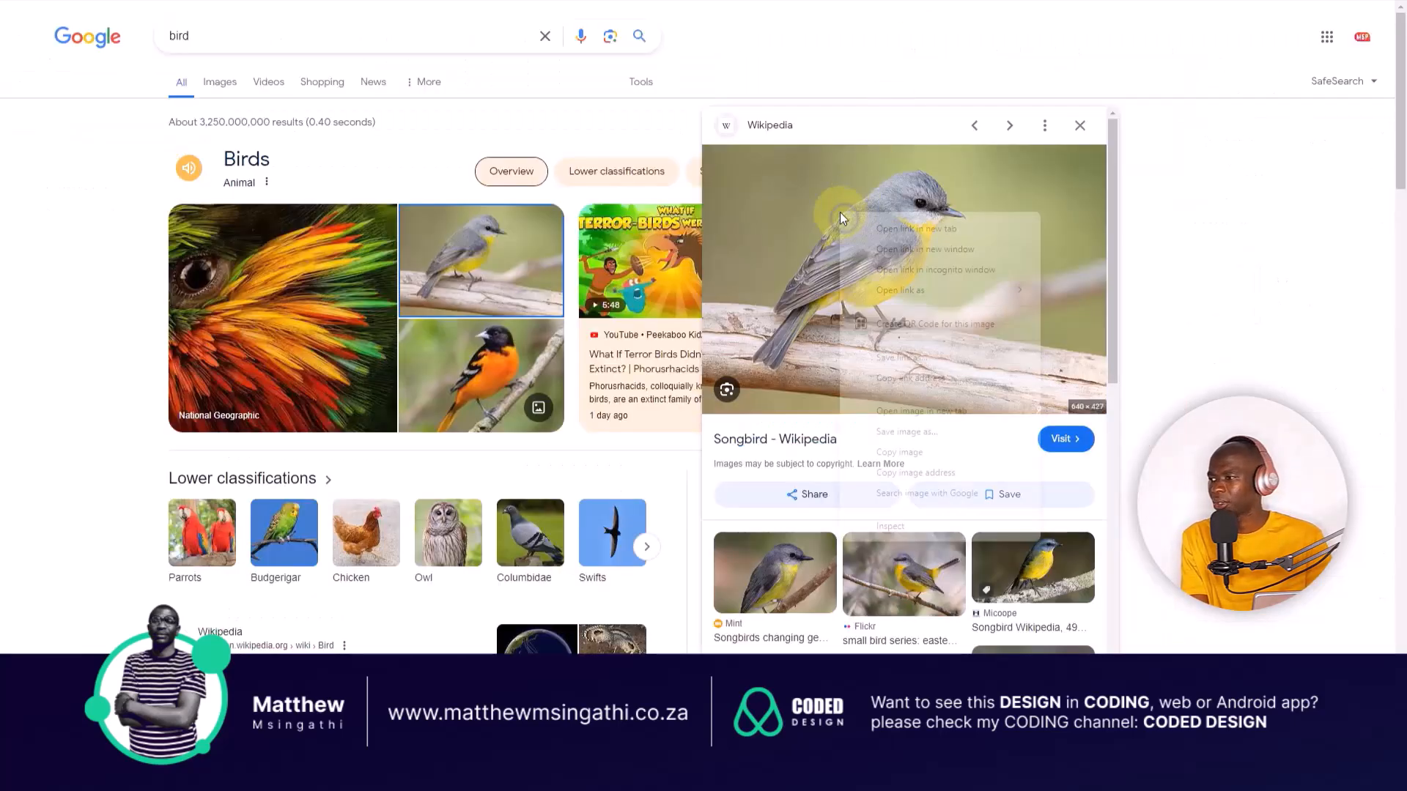
left_click(888, 450)
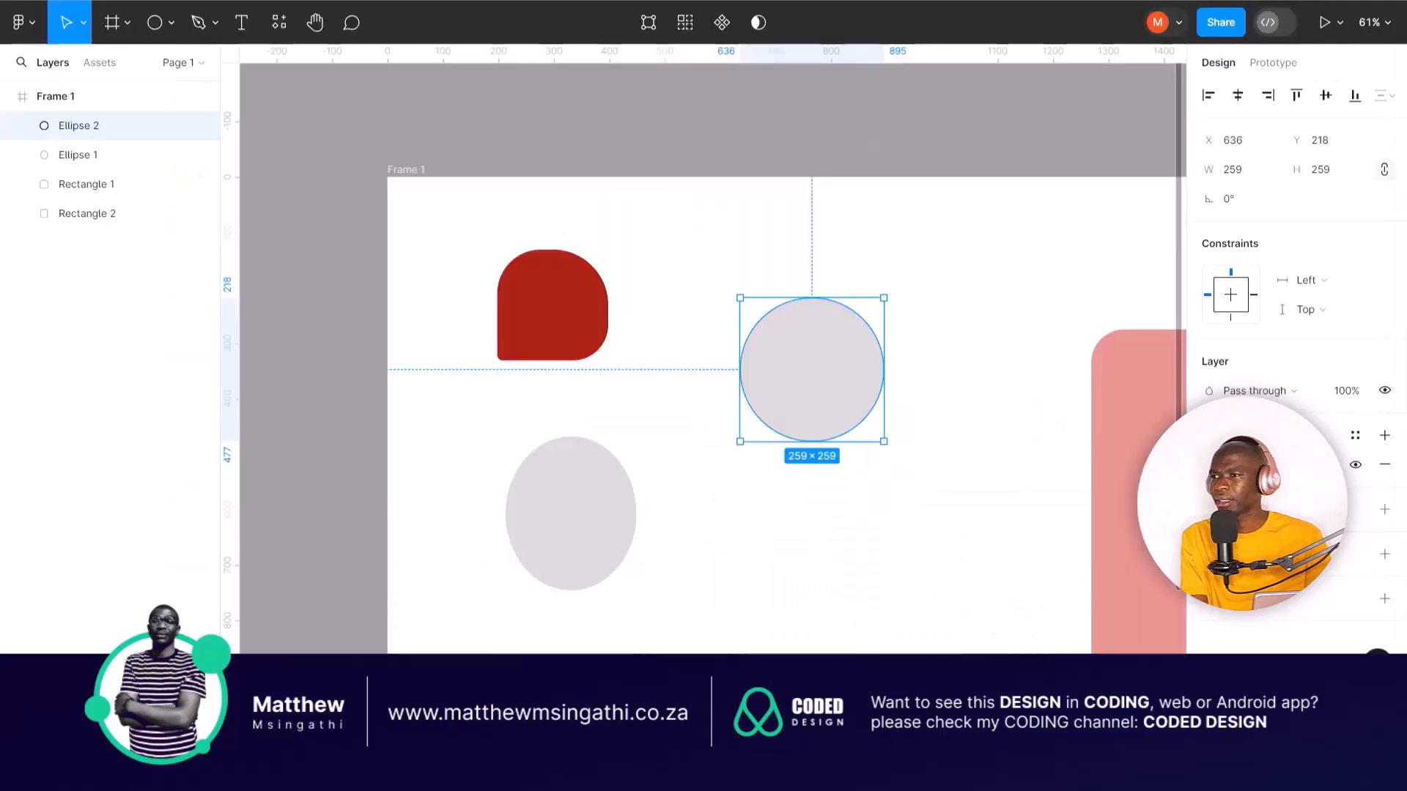
Switch back to Figma and paste the copied bird image into the circle as its fill.
left_click(821, 376)
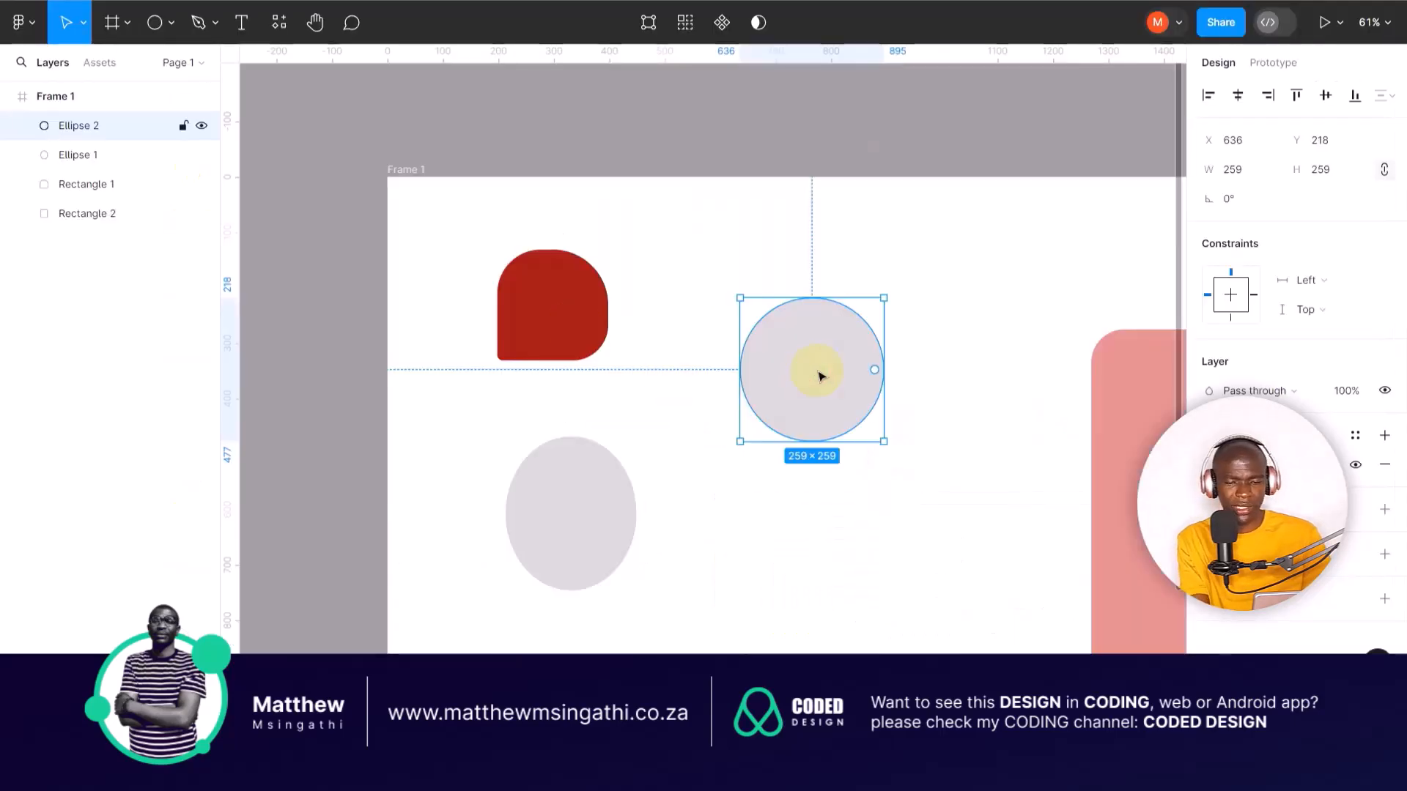
key("ctrl+v")
left_click(839, 370)
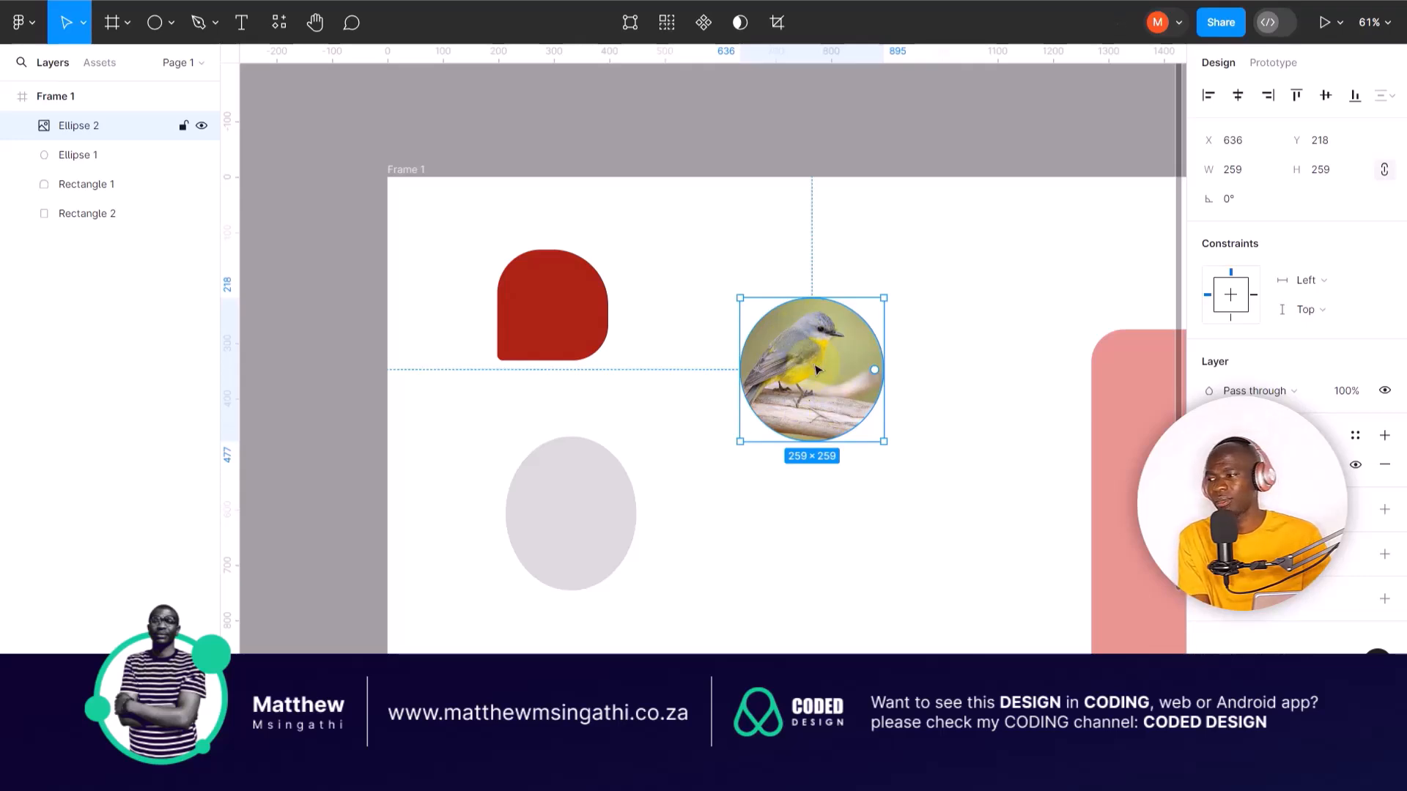
left_click(554, 308)
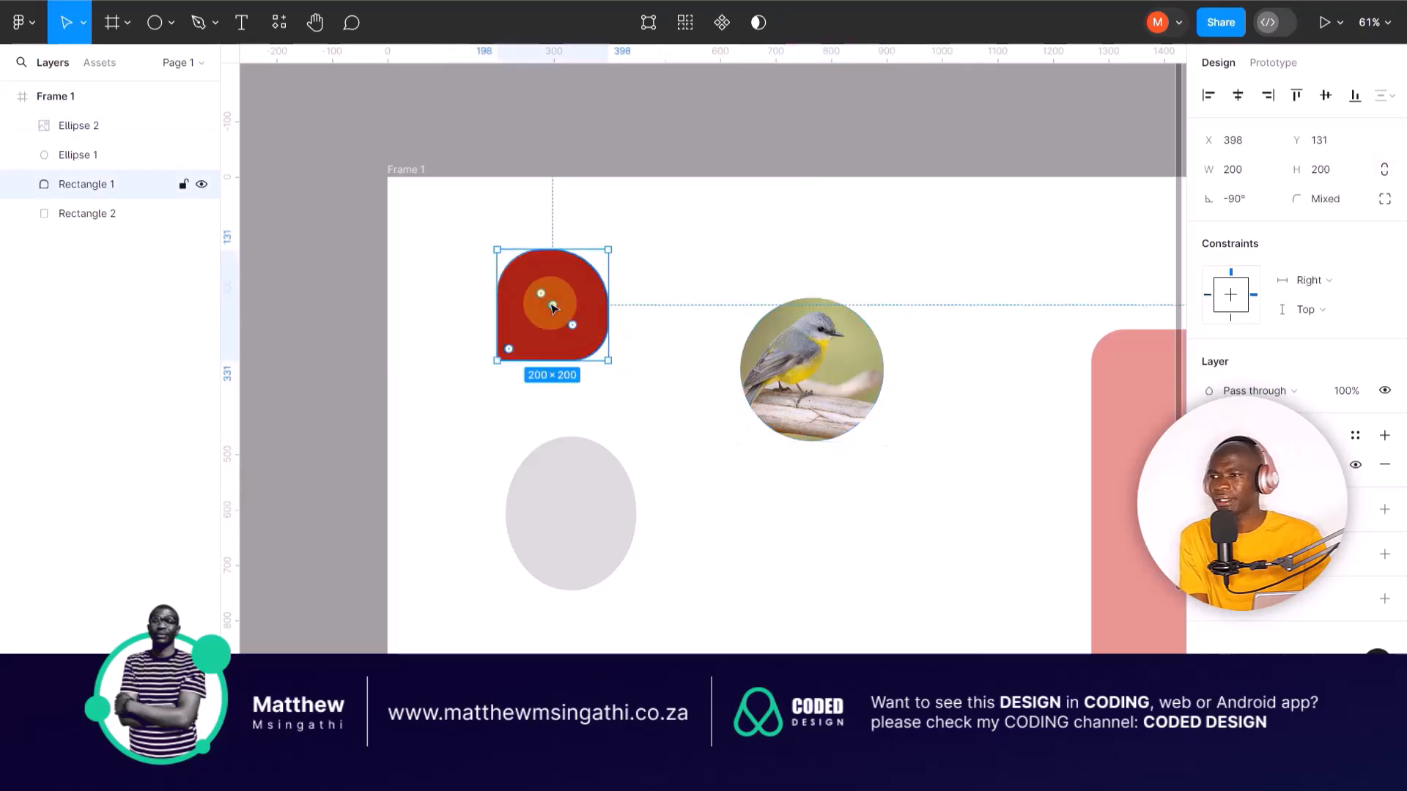
left_click(172, 27)
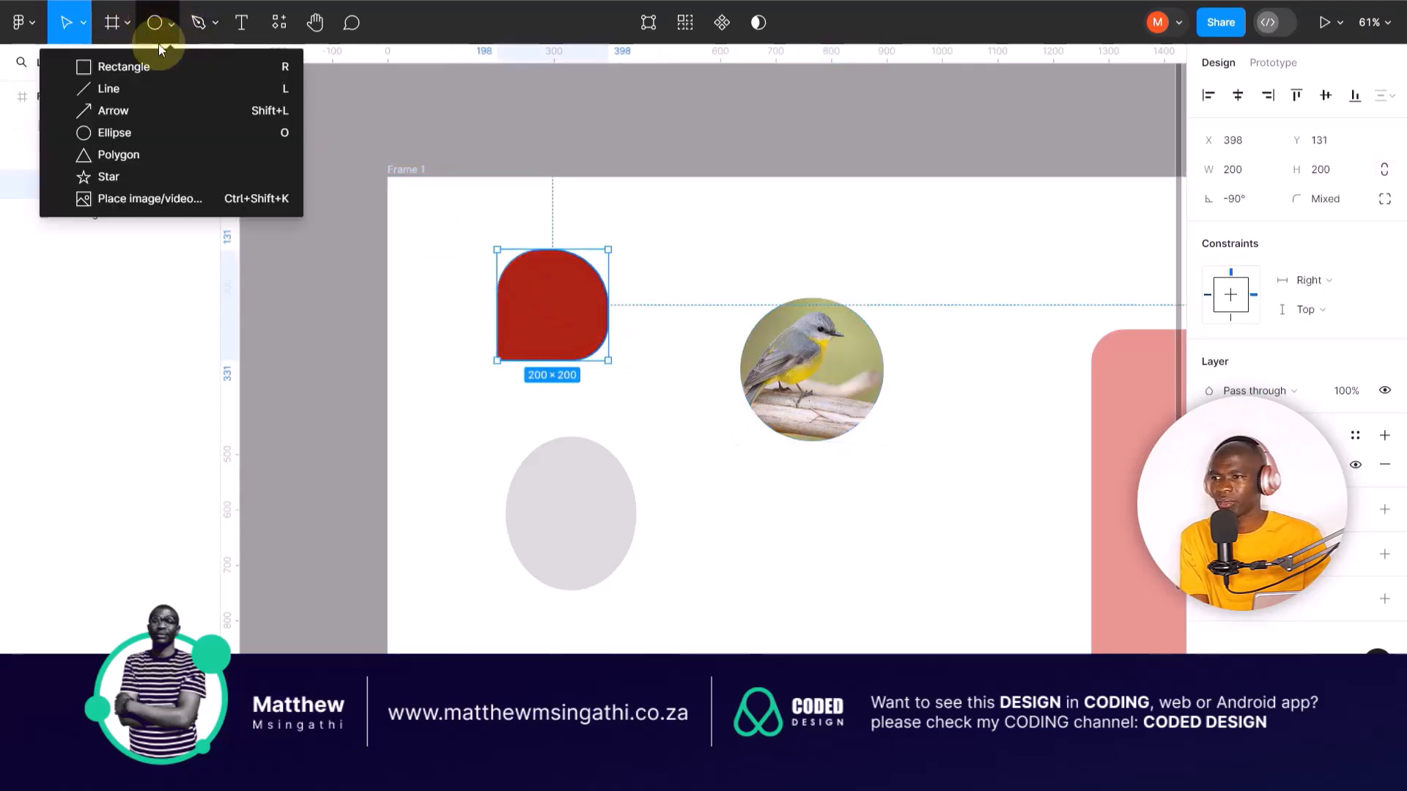
left_click(121, 66)
mouse_move(692, 488)
left_mouse_down()
mouse_move(757, 561)
mouse_move(716, 548)
left_mouse_up()
key("ctrl+z")
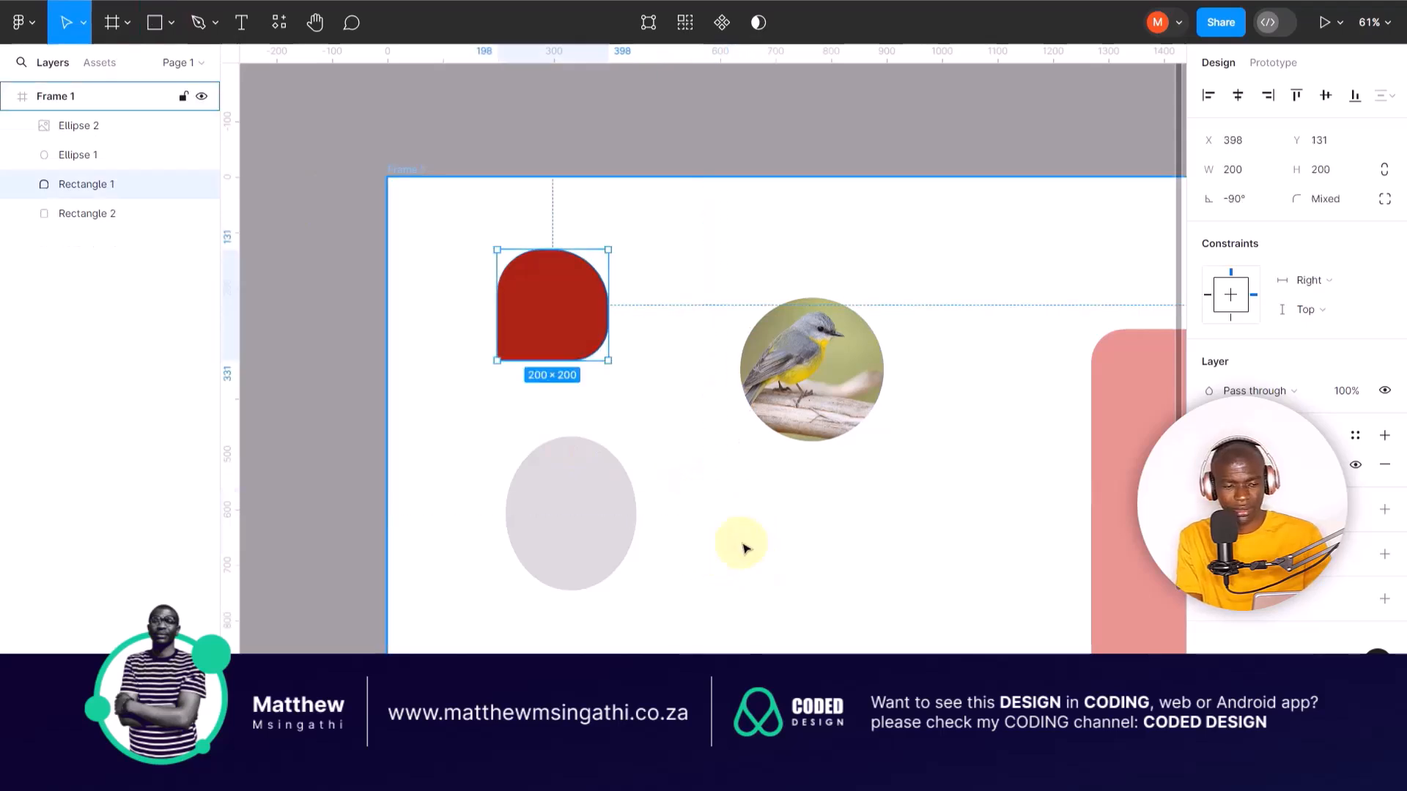
Draw a square of about 237 × 237 at about X 640, Y 561, below the bird circle, and paste the copied bird image as its fill.
left_click(172, 23)
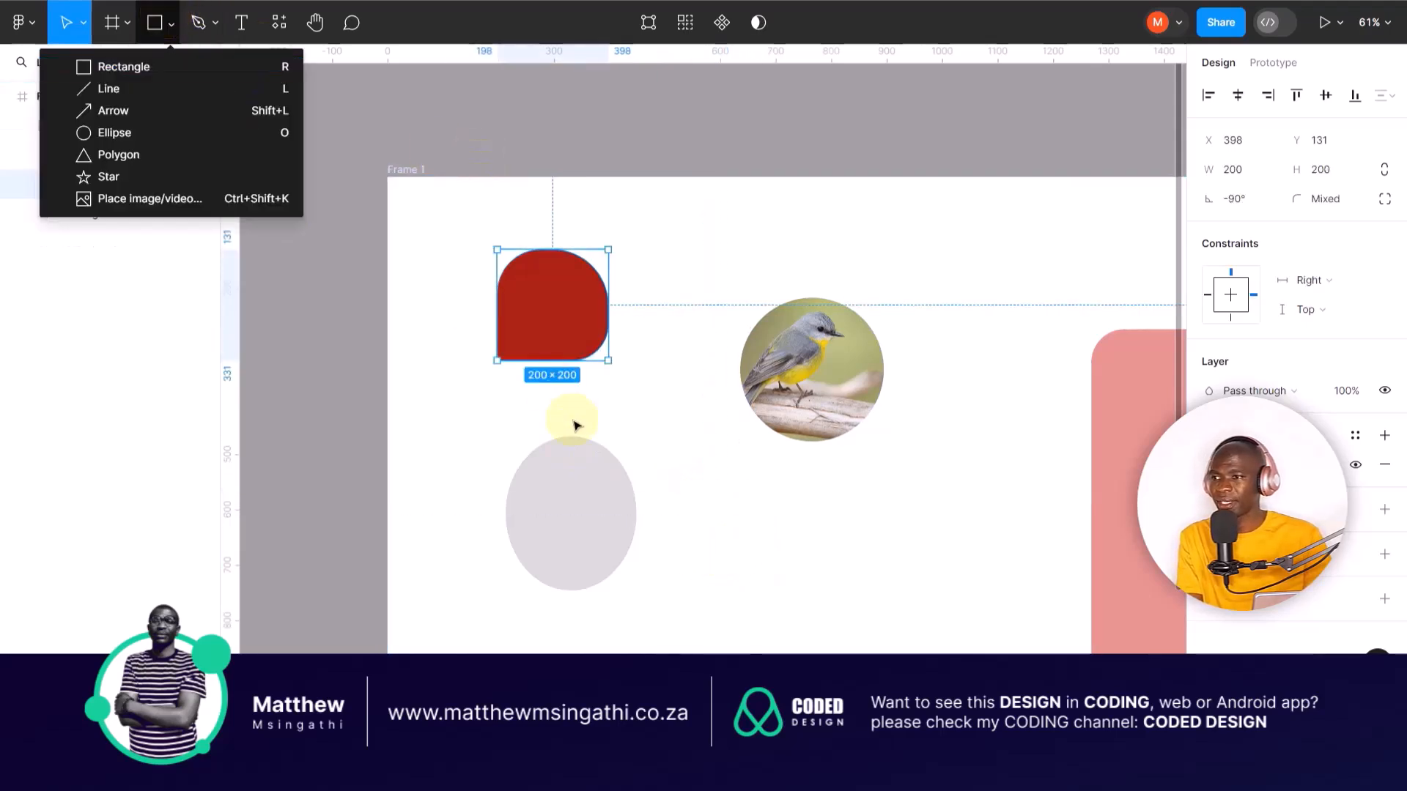
left_click(153, 22)
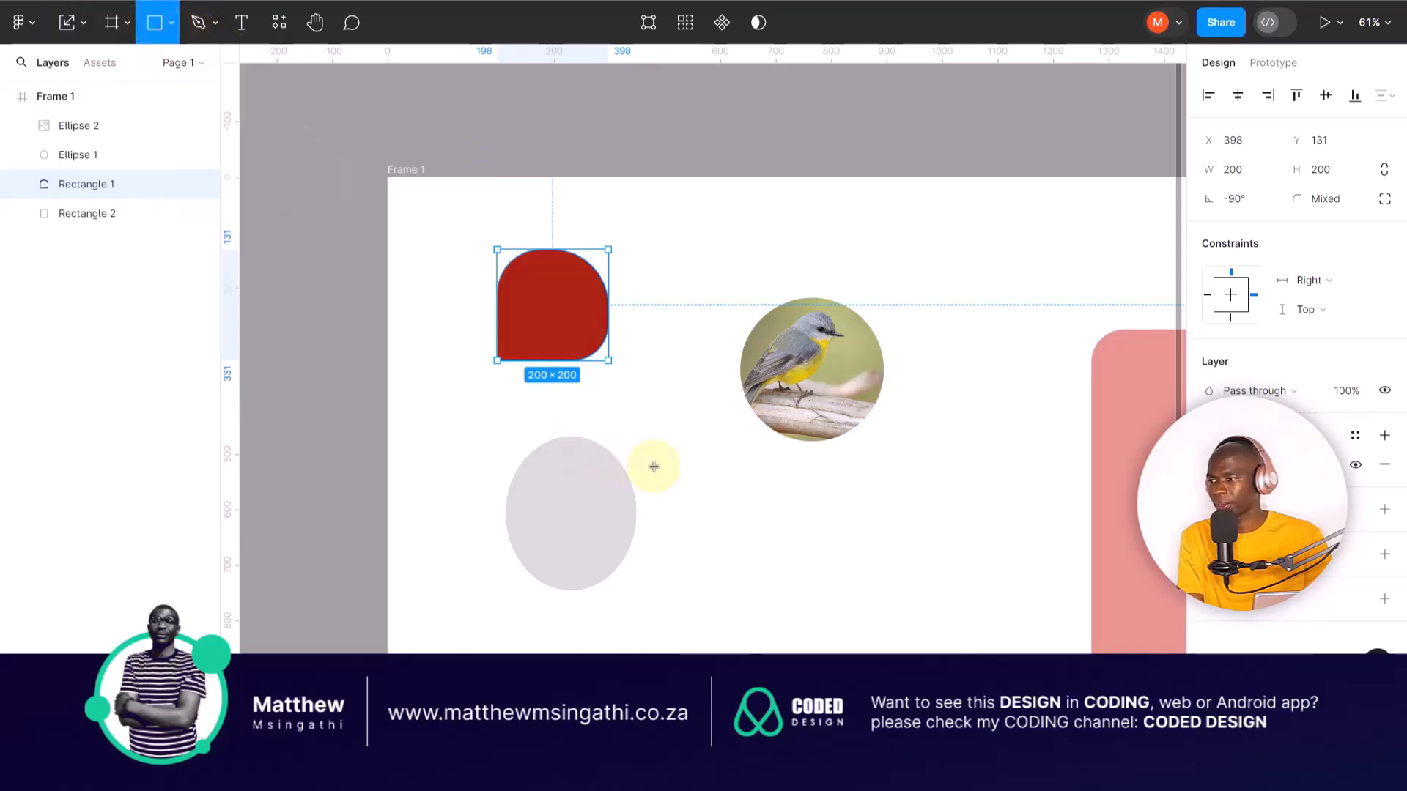
left_click_drag(742, 488, 850, 596)
left_click_drag(842, 507, 874, 619)
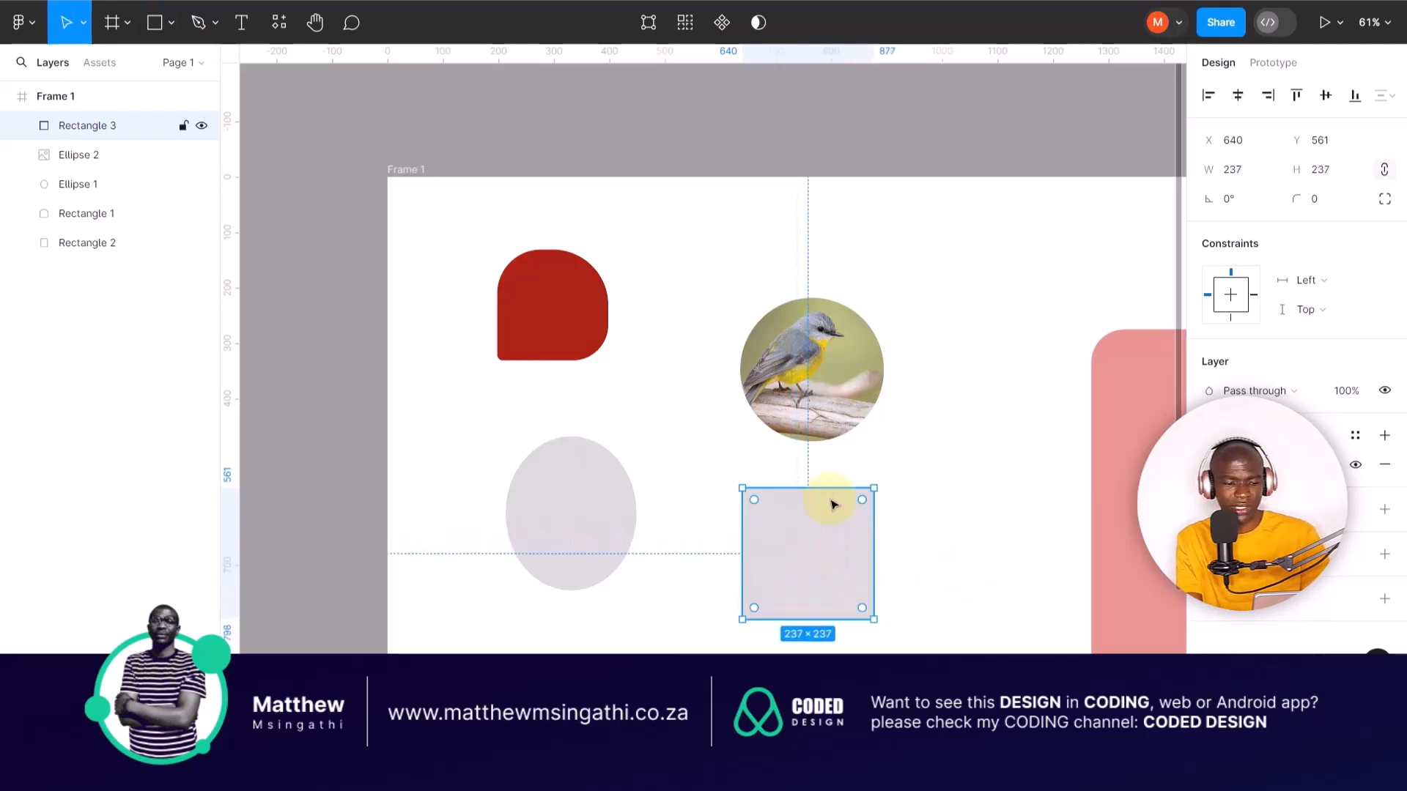
key("ctrl+alt+v")
left_click(839, 526)
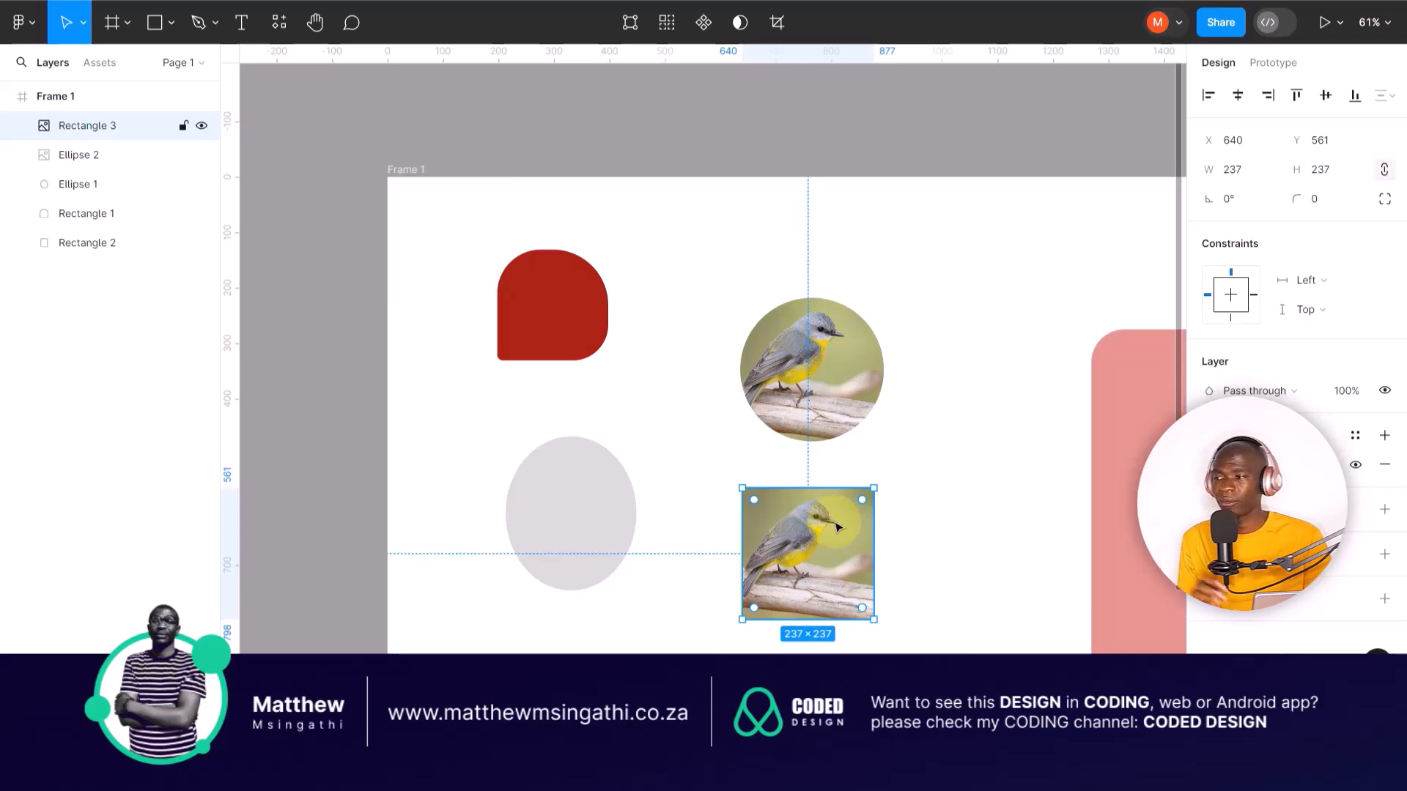
Set the corner radius of the bird square to 237, matching its width, to round it into a circle.
left_click(1258, 176)
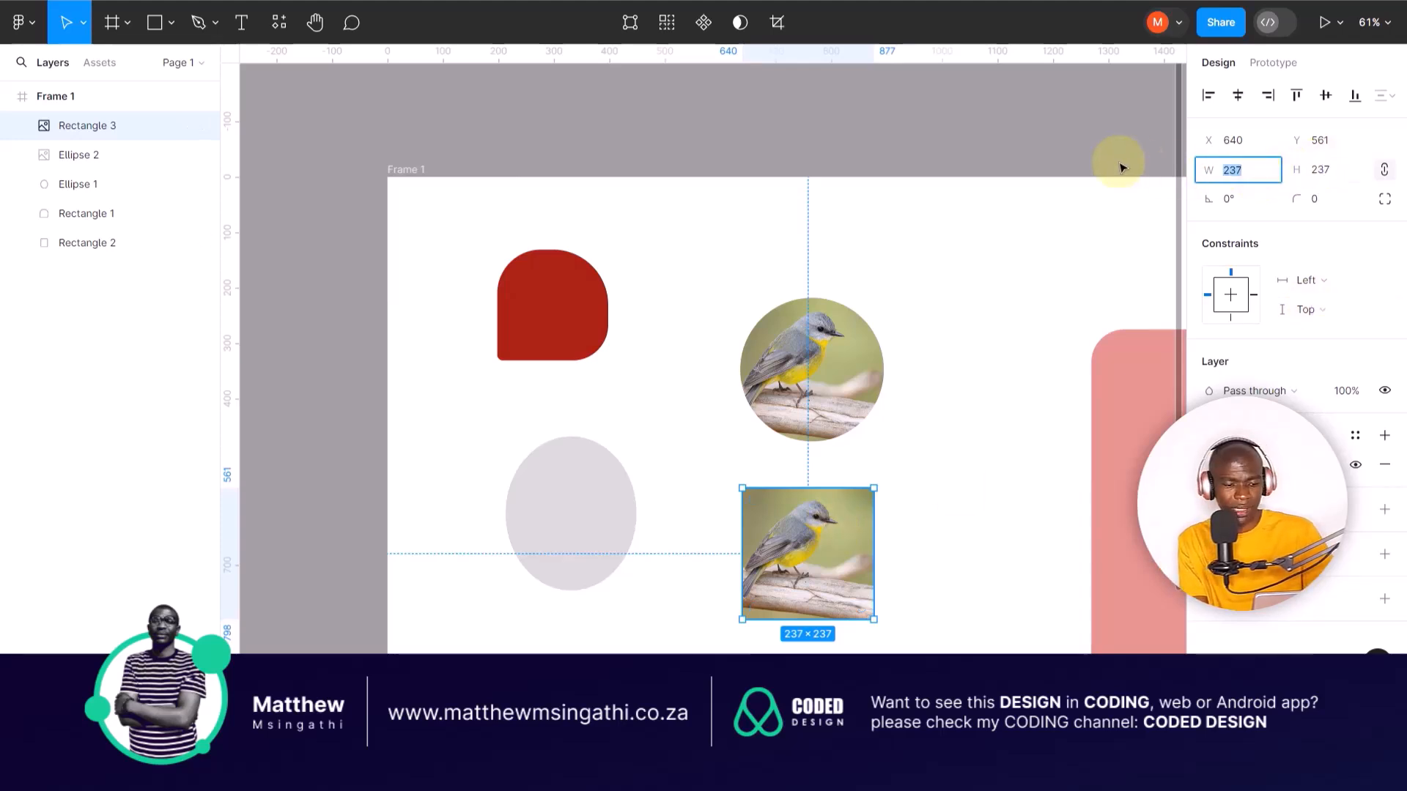
left_click(1338, 200)
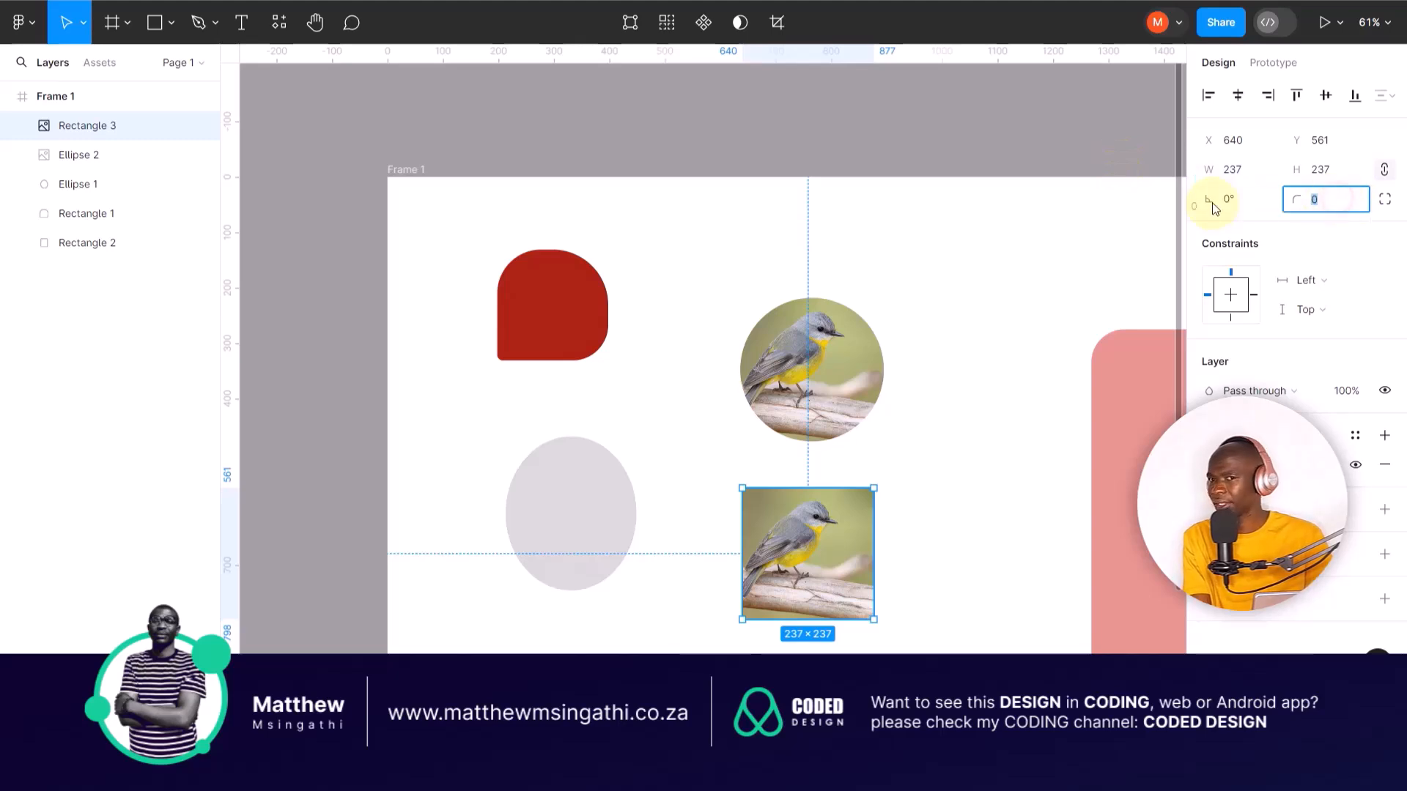
type("237")
key("Return")
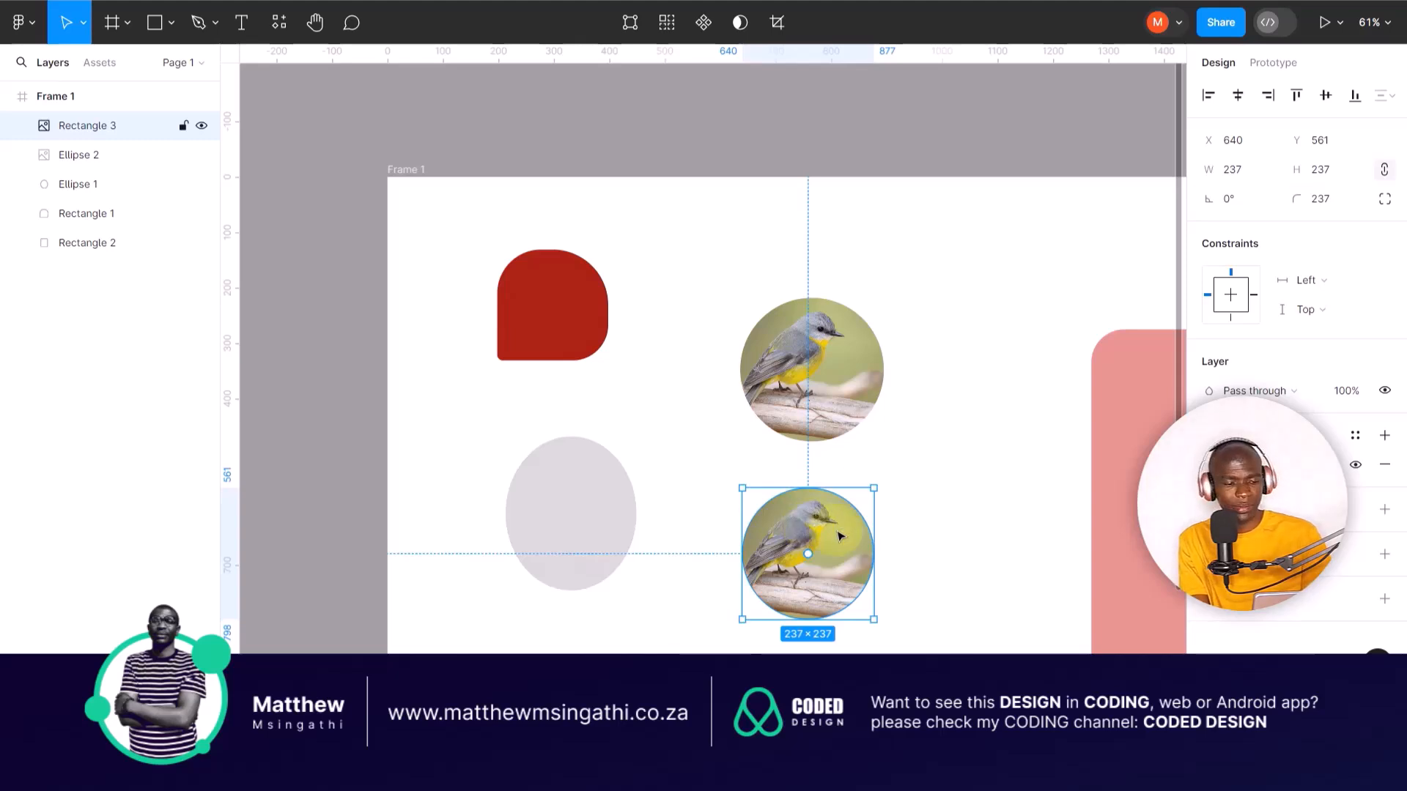
Duplicate the rounded bird square, move the copy to about X 955, Y 432, and set its corner radius to 100.
key("ctrl+d")
left_click_drag(840, 536, 1029, 462)
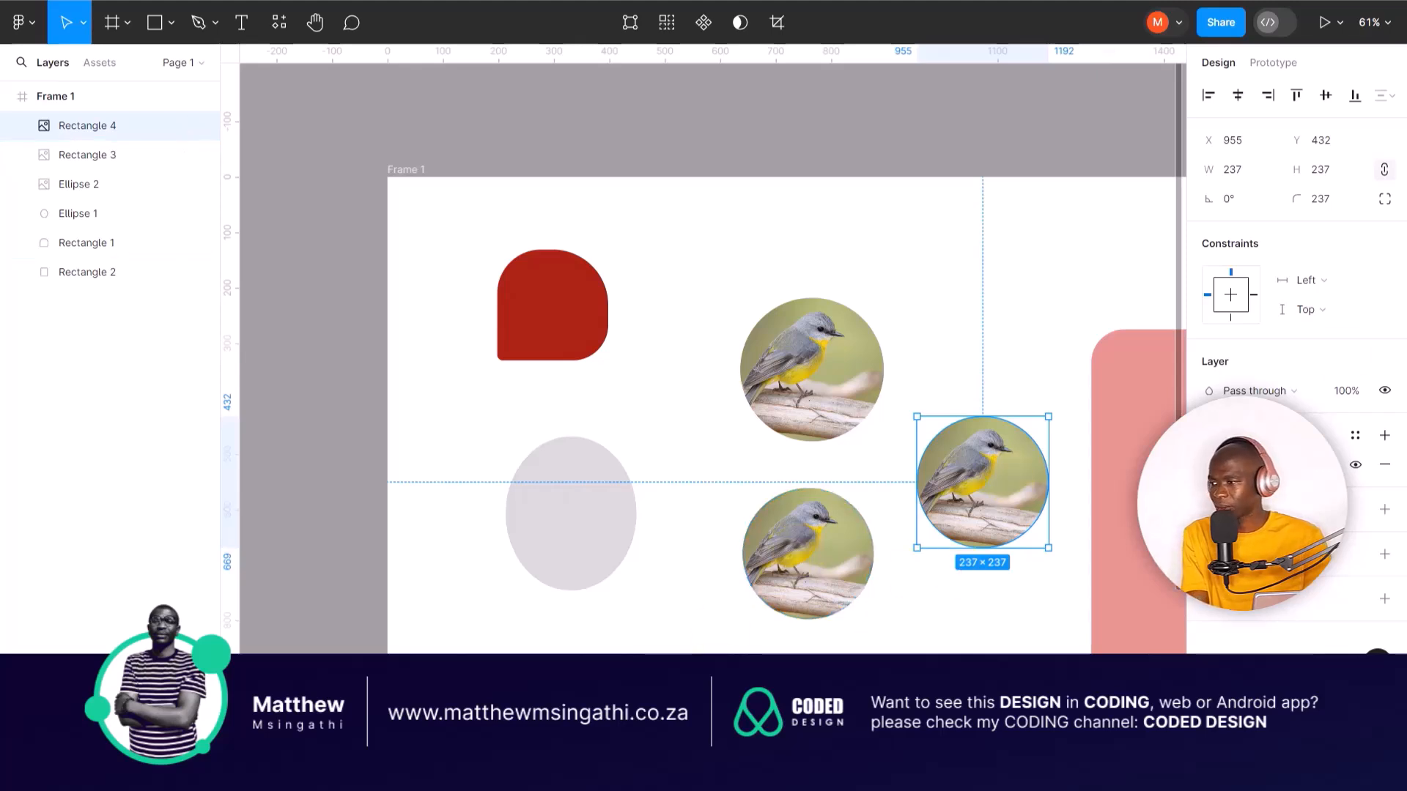
left_click(1348, 200)
type("100")
key("Return")
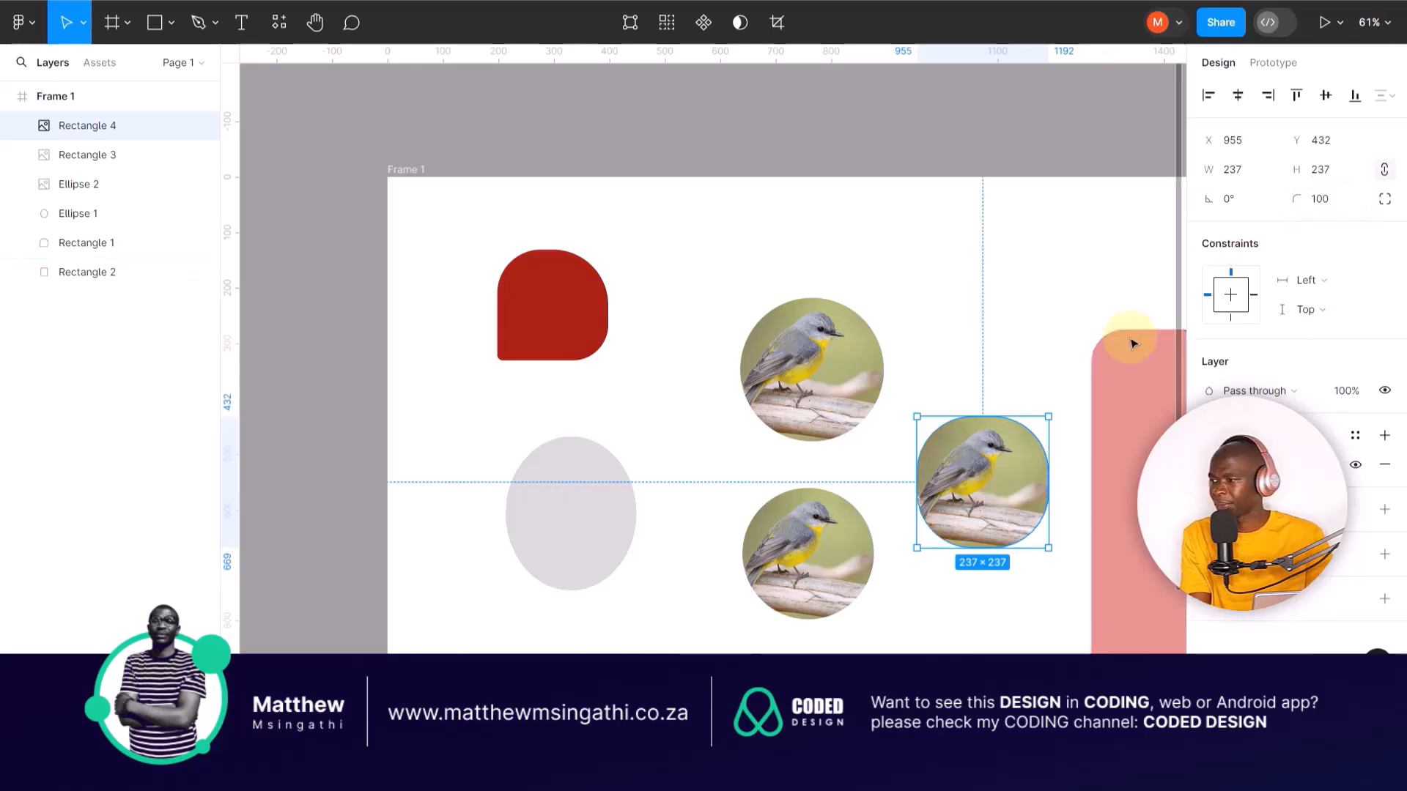
Set the copy's corner radius to 50 and move it to about X 937, Y 543, beside the lower bird circle.
left_click(1350, 199)
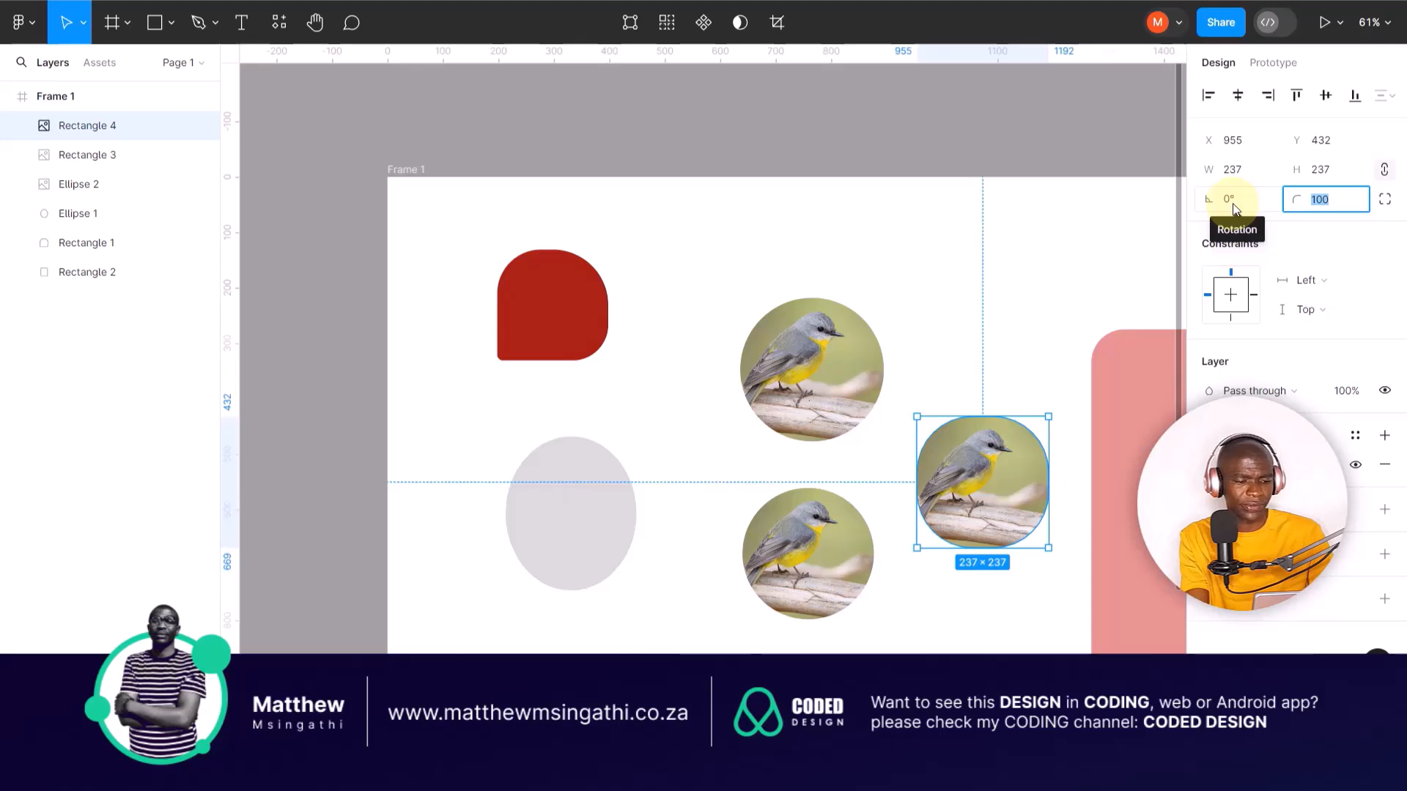
type("50")
key("Return")
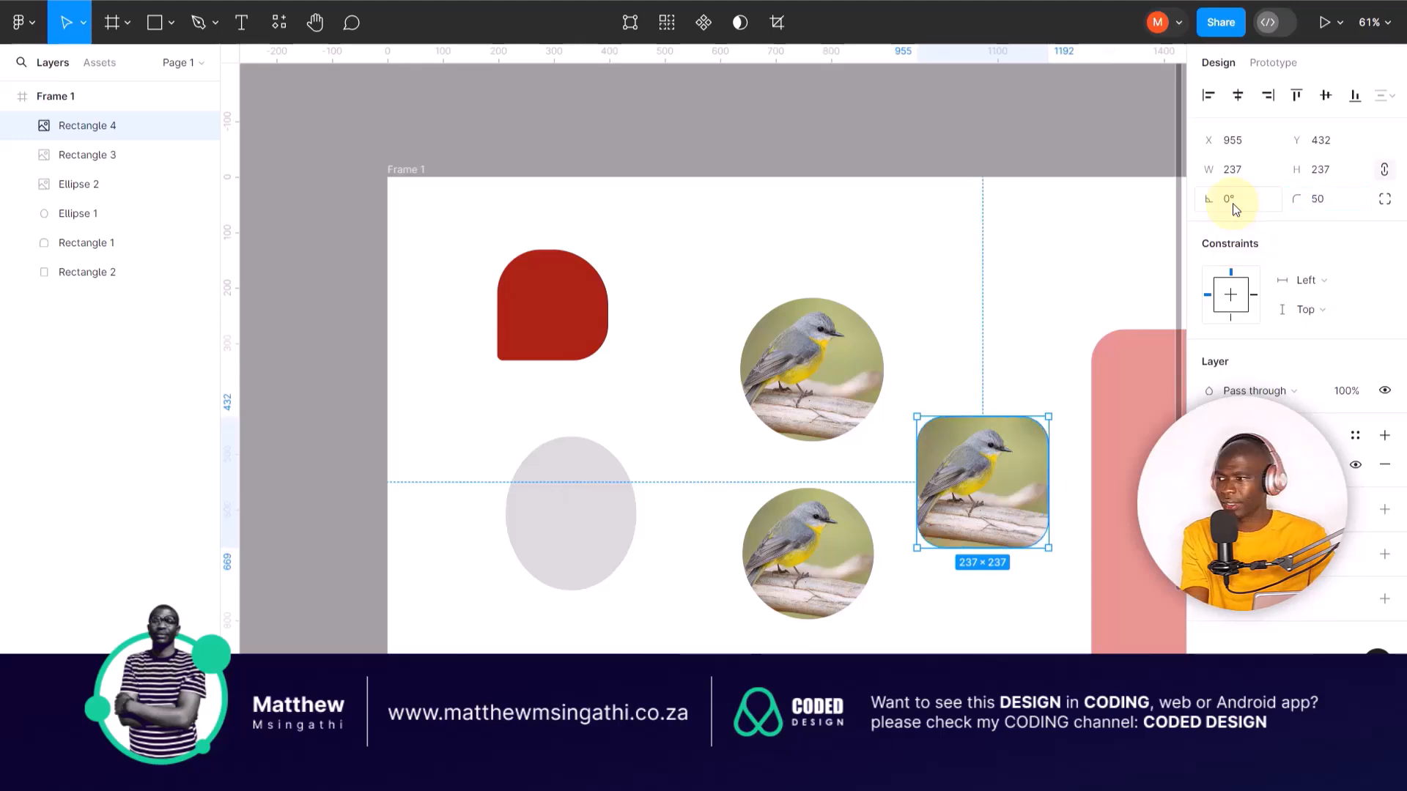
left_click(979, 246)
left_click_drag(974, 511, 965, 561)
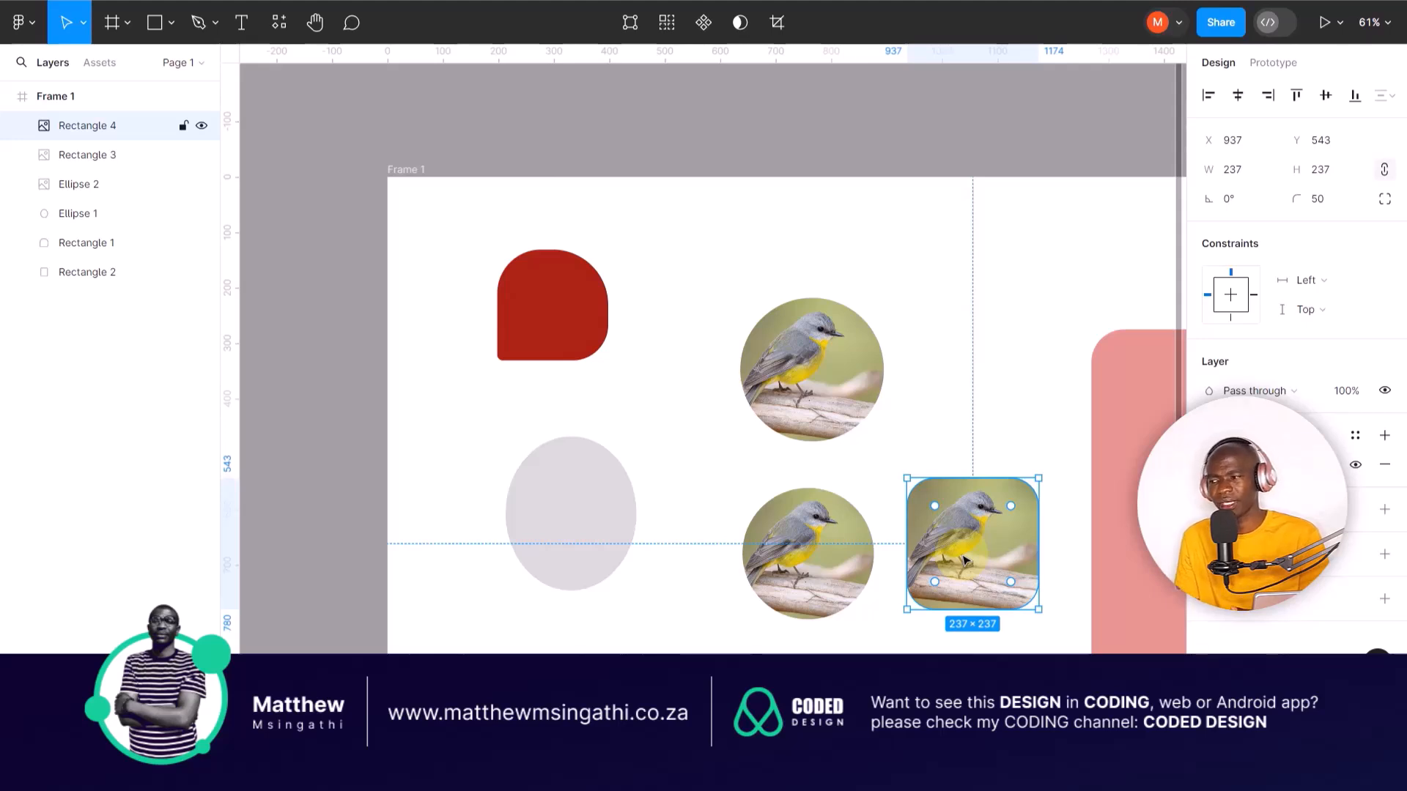
Delete the dark red shape, the grey ellipse and the three bird pictures together, keeping only the pink rectangle in the frame.
left_click_drag(447, 214, 860, 563)
left_click_drag(1001, 621, 1037, 640)
key("Delete")
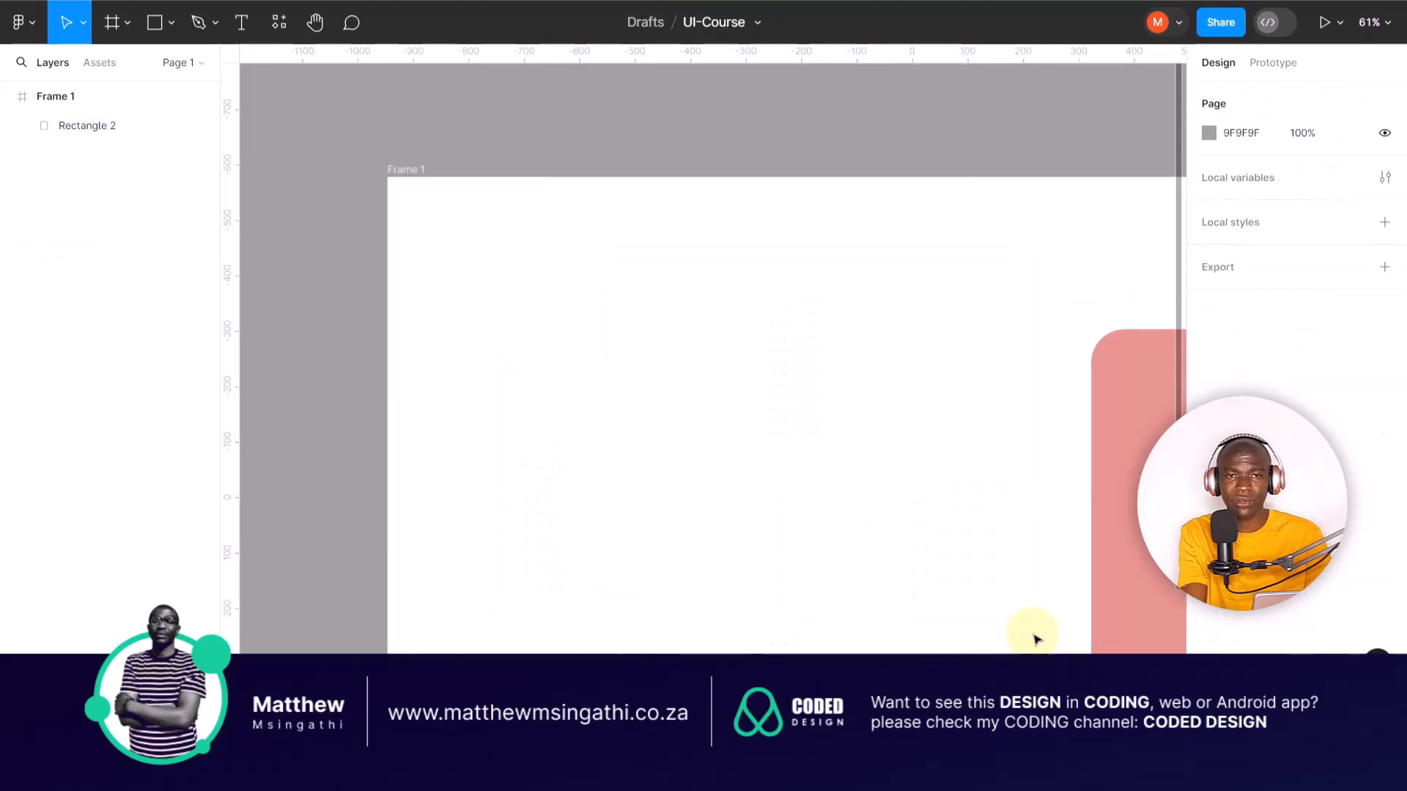